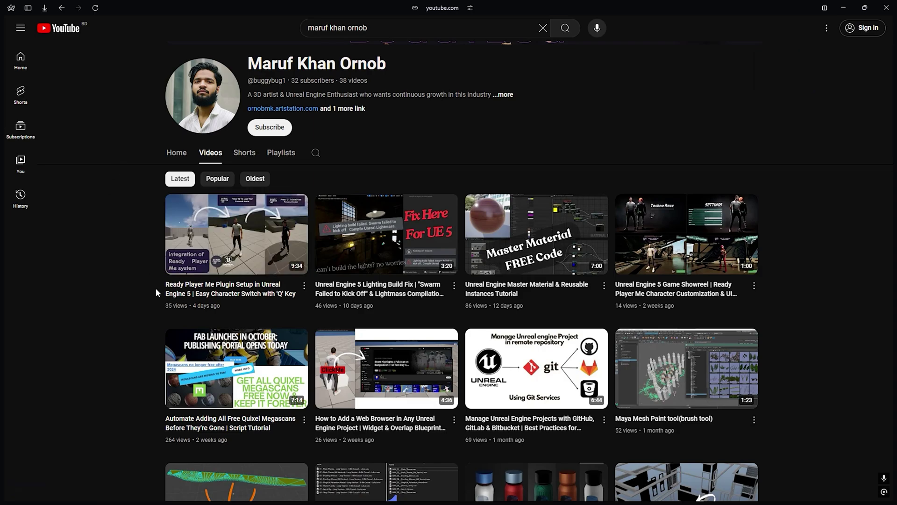
scroll(152, 287, "up", 2, "ctrl")
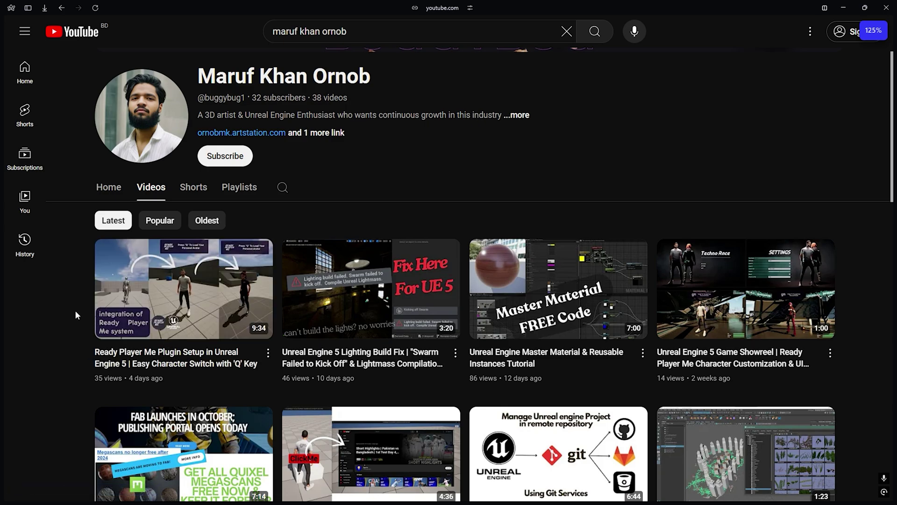
scroll(74, 310, "down", 1, "ctrl")
scroll(91, 286, "down", 1, "ctrl")
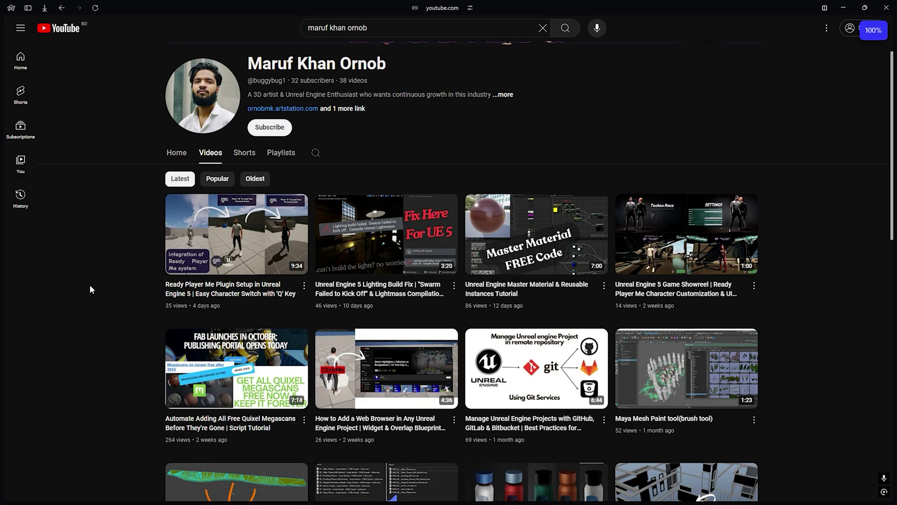
Step: Switch to the Ready Player Me Learn page and open the Animation Library integration page
key("ctrl+Tab")
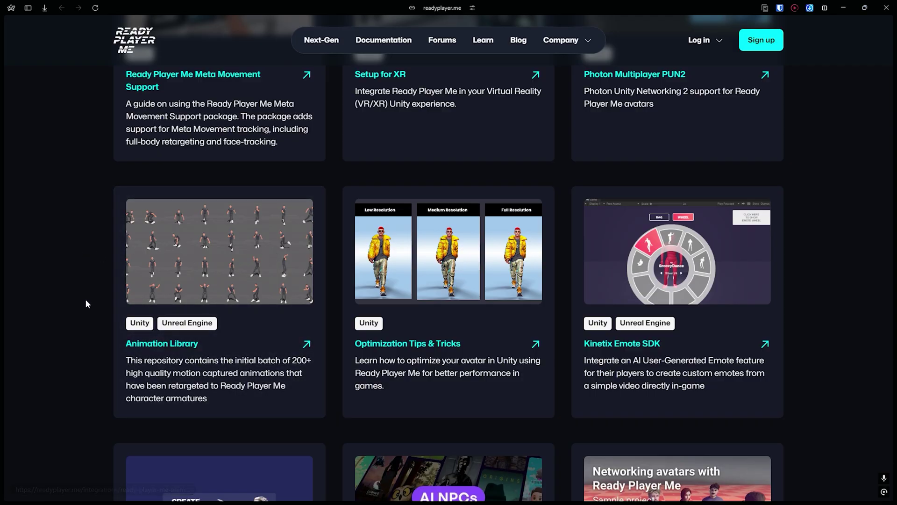
left_click(447, 8)
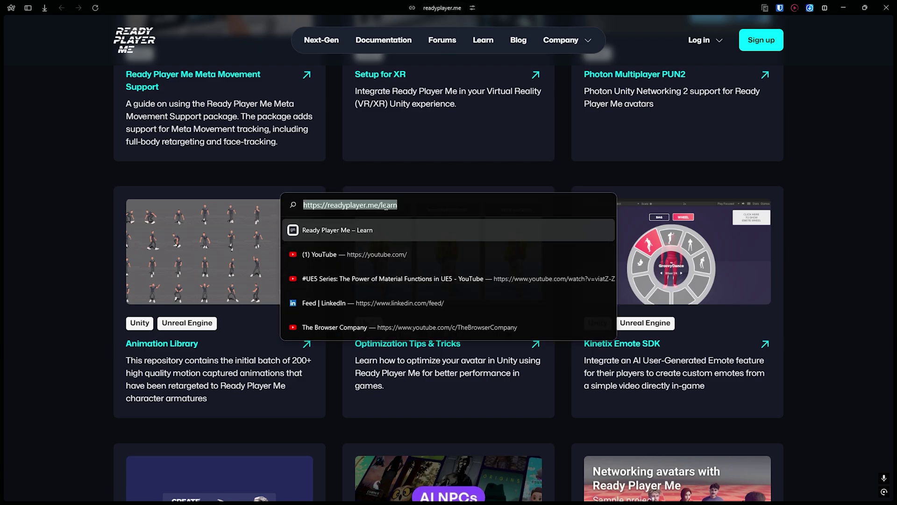
left_click(73, 304)
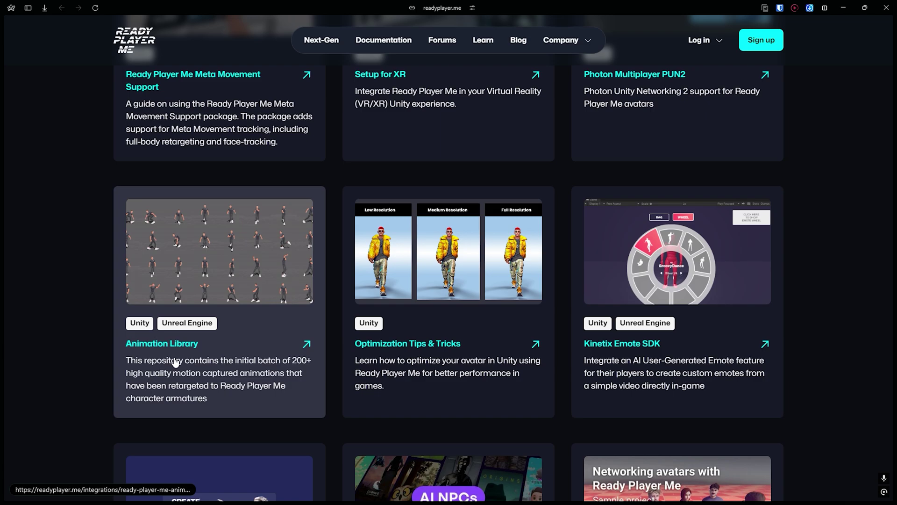
left_click(229, 343)
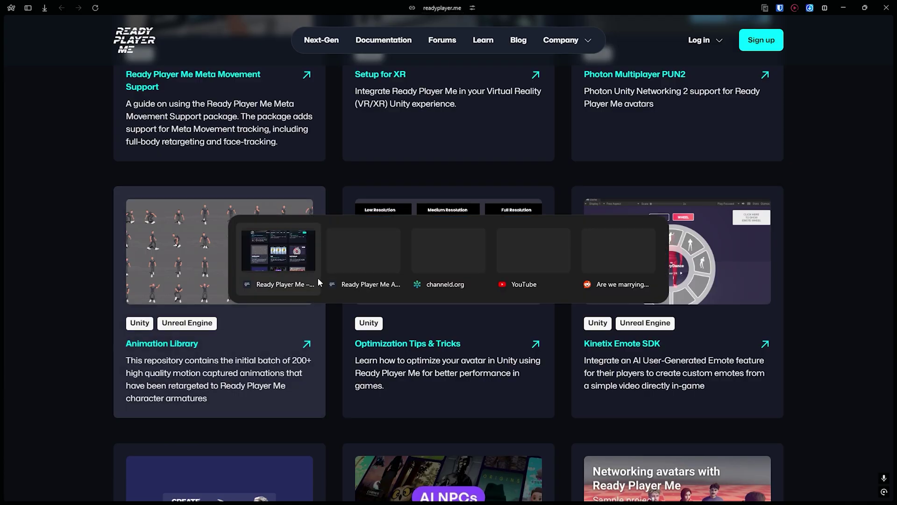
Step: Highlight the Animation Pack description from "200+ high-quality" through "character armatures" while reading it
scroll(317, 249, "down", 1)
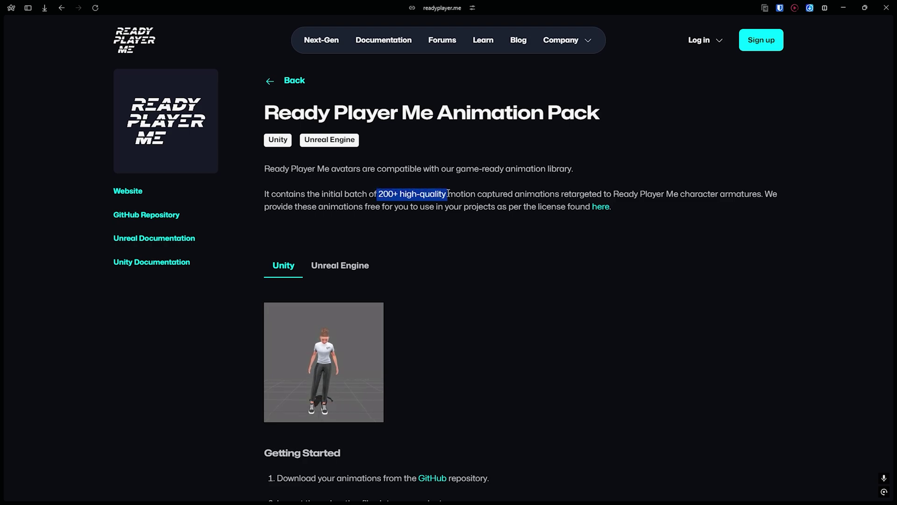
left_click_drag(448, 193, 534, 196)
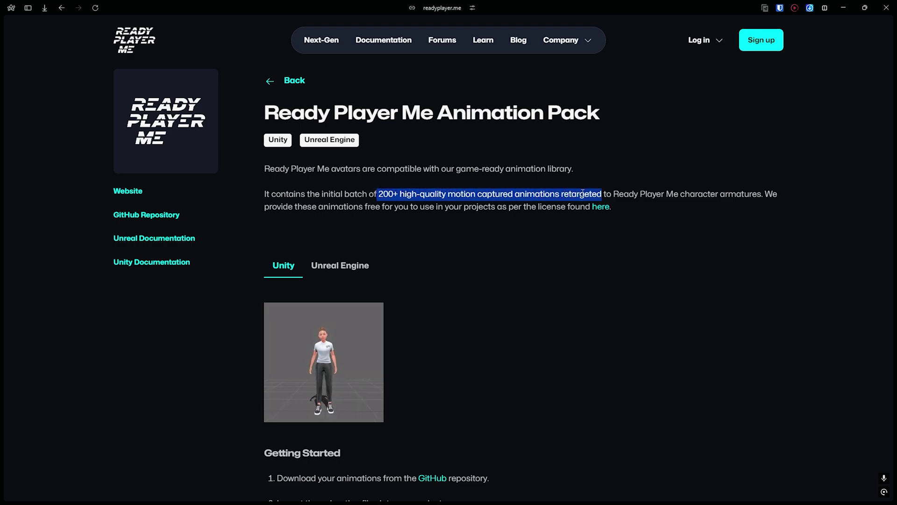
left_click_drag(626, 193, 685, 193)
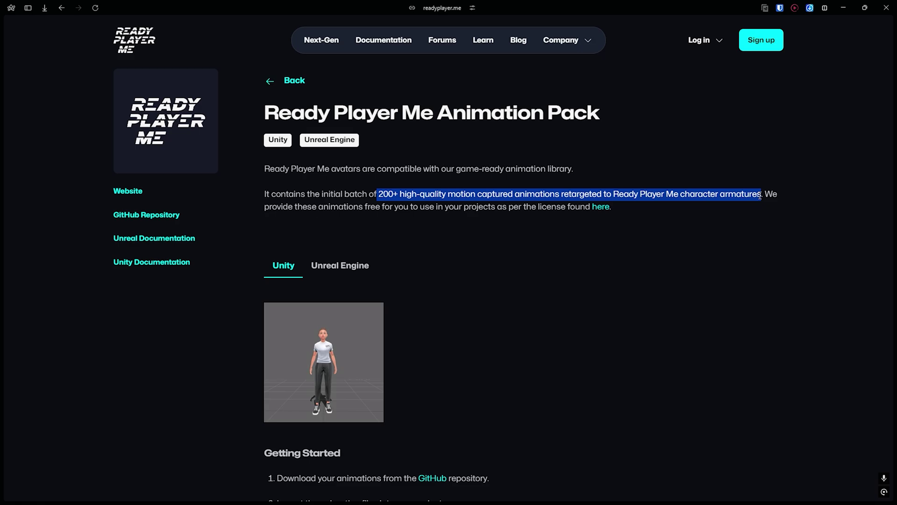
left_click(758, 210)
Step: Show the Unreal Engine getting-started instructions and go to the linked animation-library GitHub repository
left_click(322, 265)
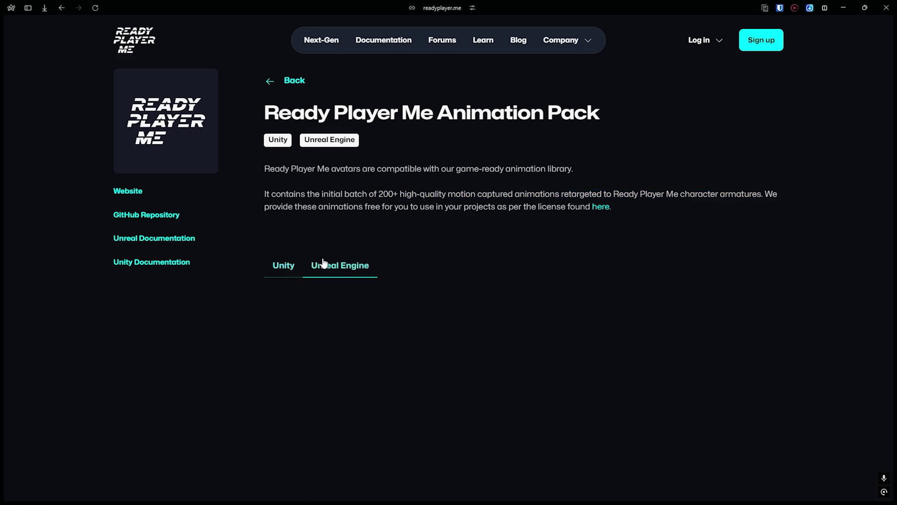
scroll(268, 287, "down", 4)
scroll(294, 175, "up", 1)
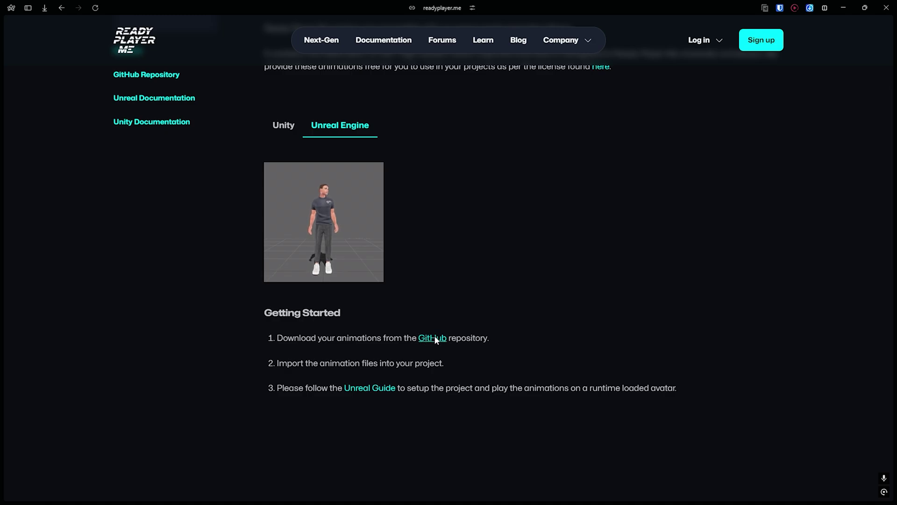
key("ctrl+Tab")
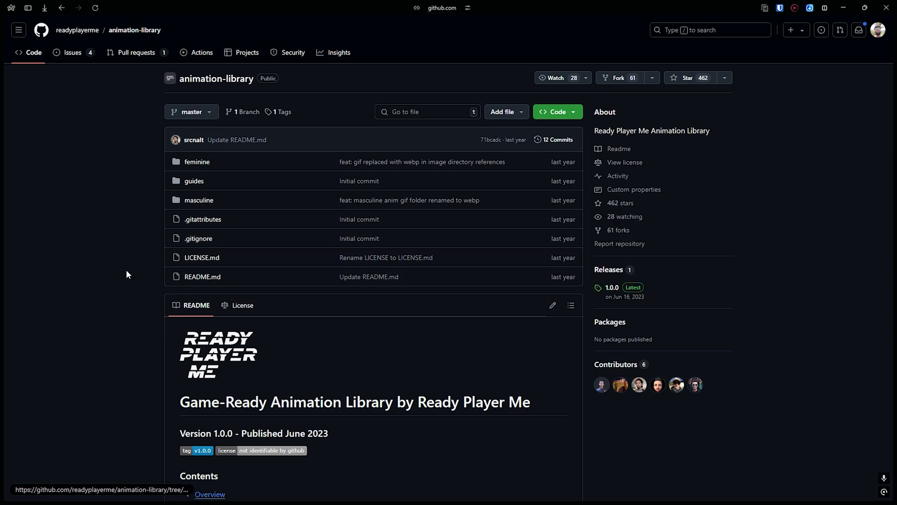
Step: Examine the repository README's feminine and masculine animation categories, FAQ, tutorials and filename prefix notes
scroll(157, 446, "down", 4)
scroll(158, 446, "down", 10)
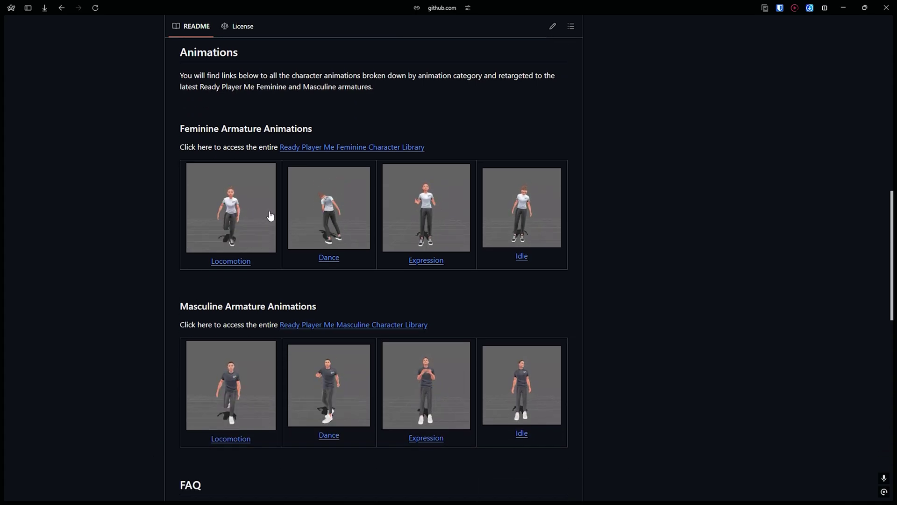
scroll(134, 366, "down", 1)
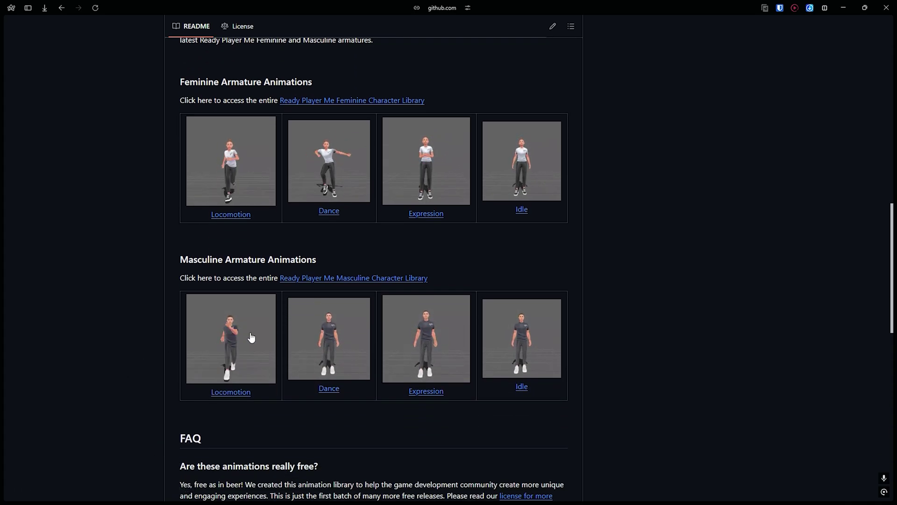
scroll(256, 418, "down", 3)
scroll(115, 428, "down", 10)
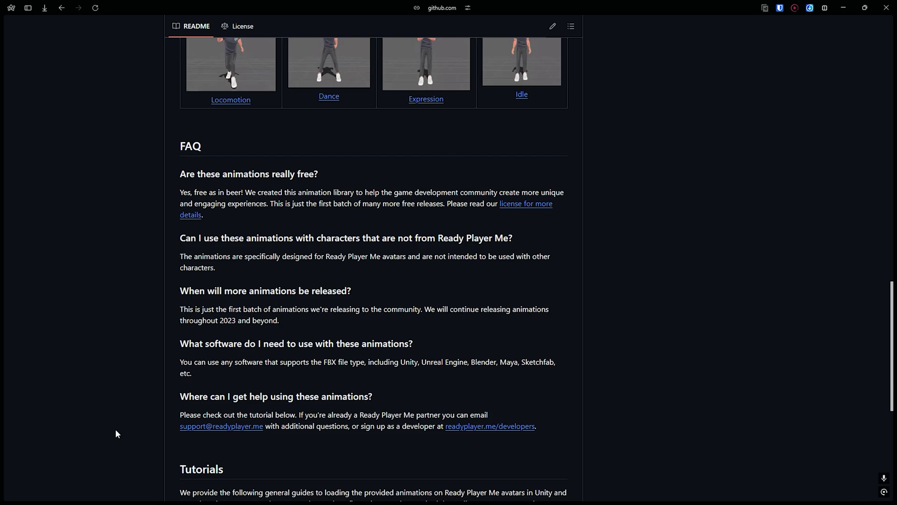
scroll(120, 425, "up", 6)
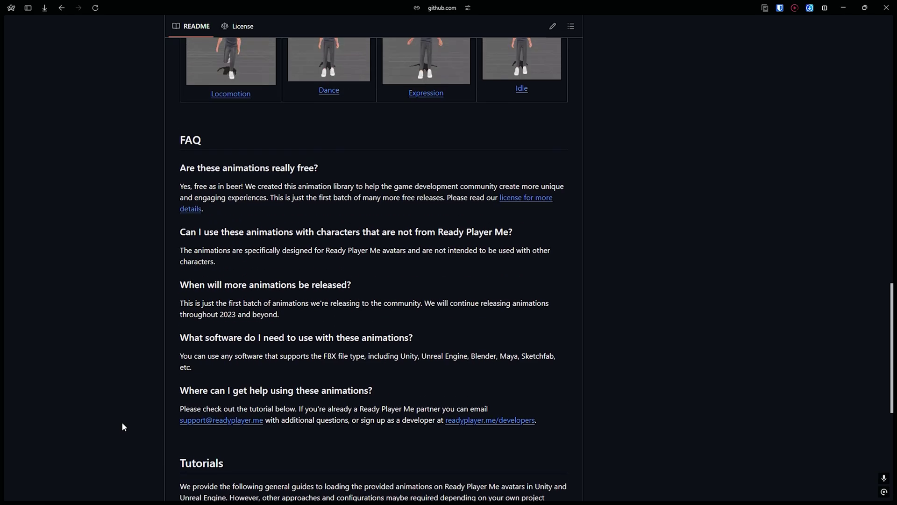
scroll(140, 422, "down", 6)
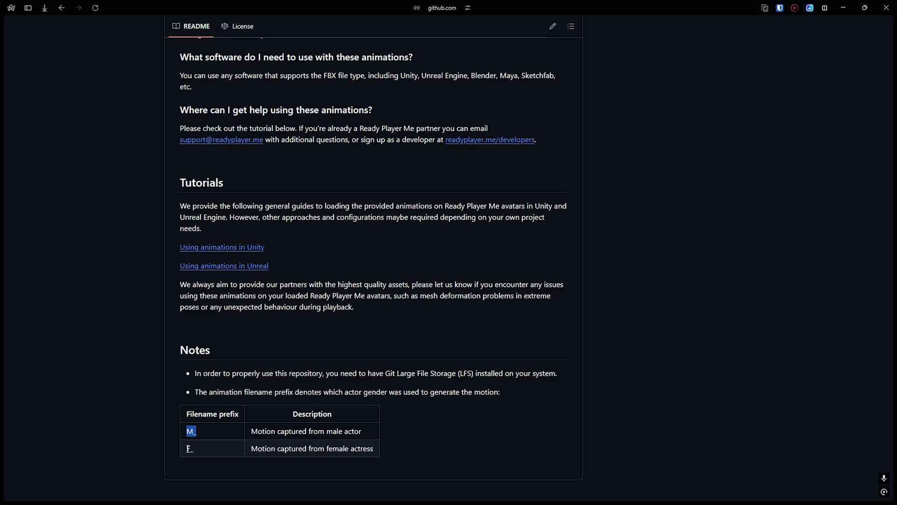
scroll(111, 419, "up", 20)
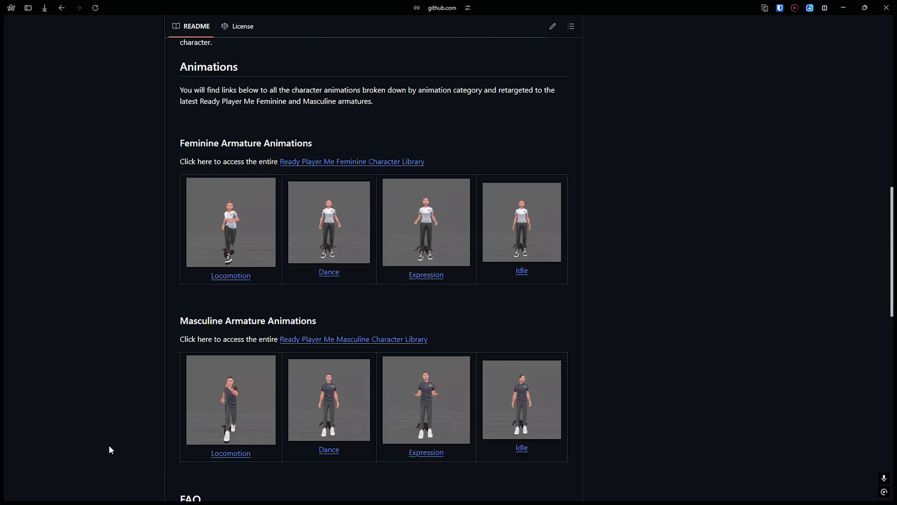
scroll(108, 440, "up", 6)
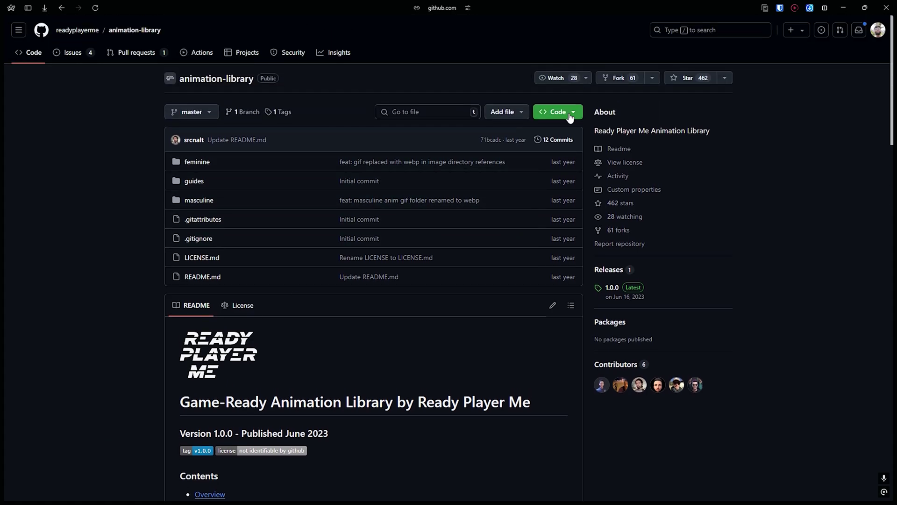
Step: Copy the HTTPS clone URL of the animation-library repository
left_click(567, 113)
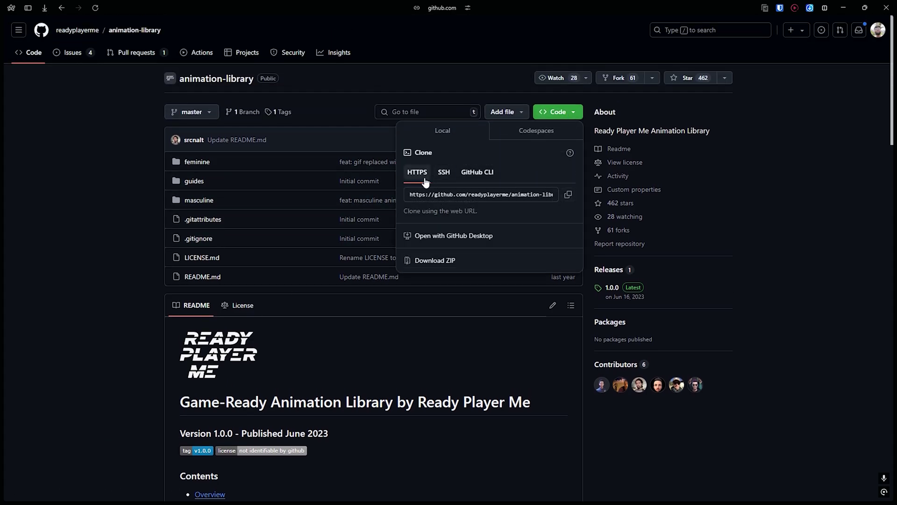
left_click(568, 195)
left_click(133, 264)
key("alt+Tab")
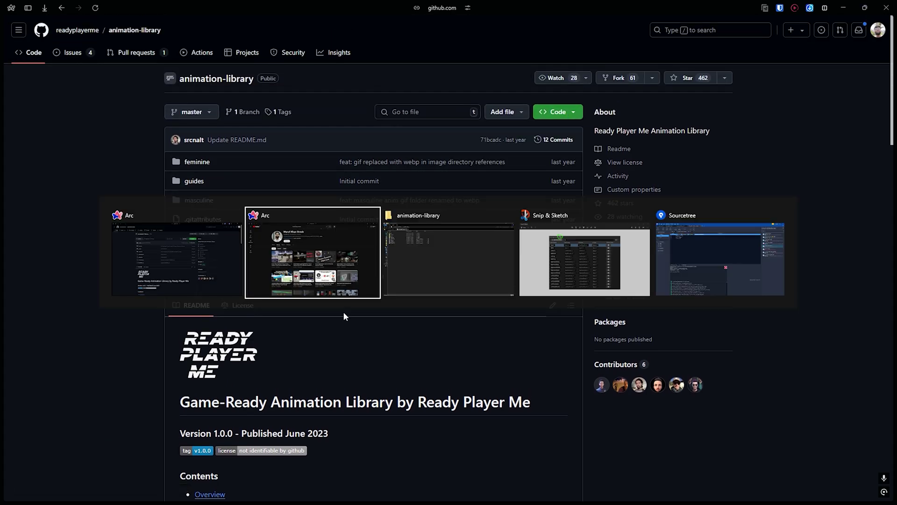
left_click(406, 256)
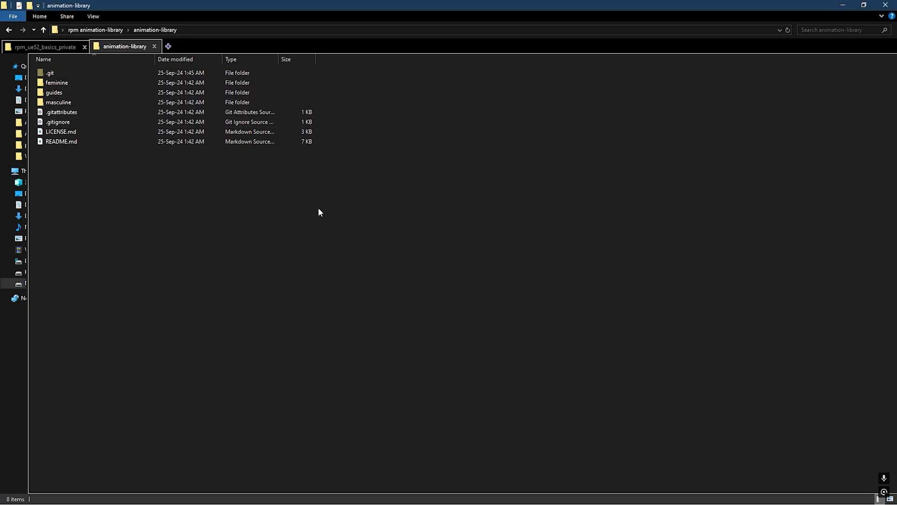
right_click(358, 202)
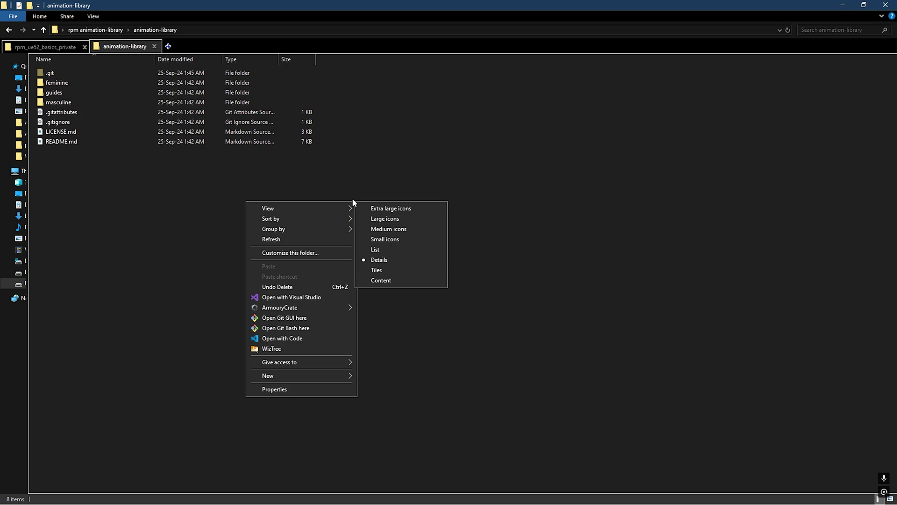
left_click(308, 330)
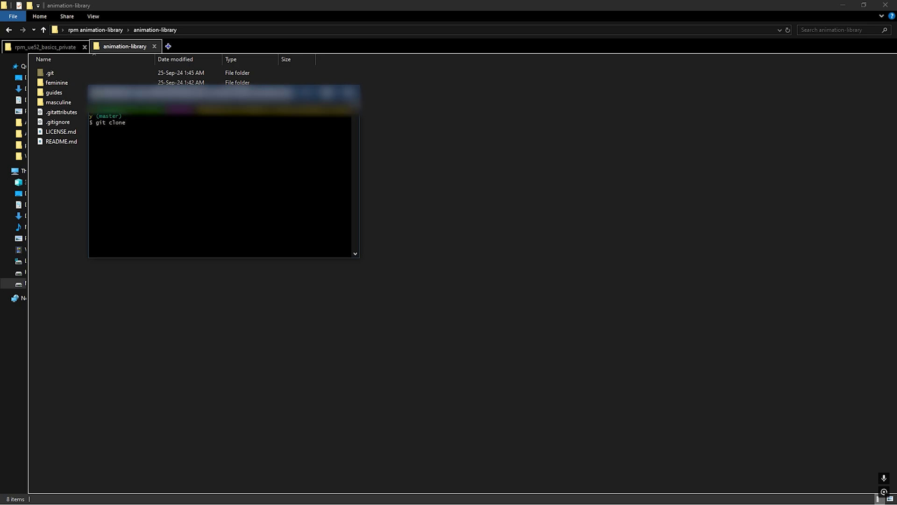
type("git clone")
key("shift+Insert")
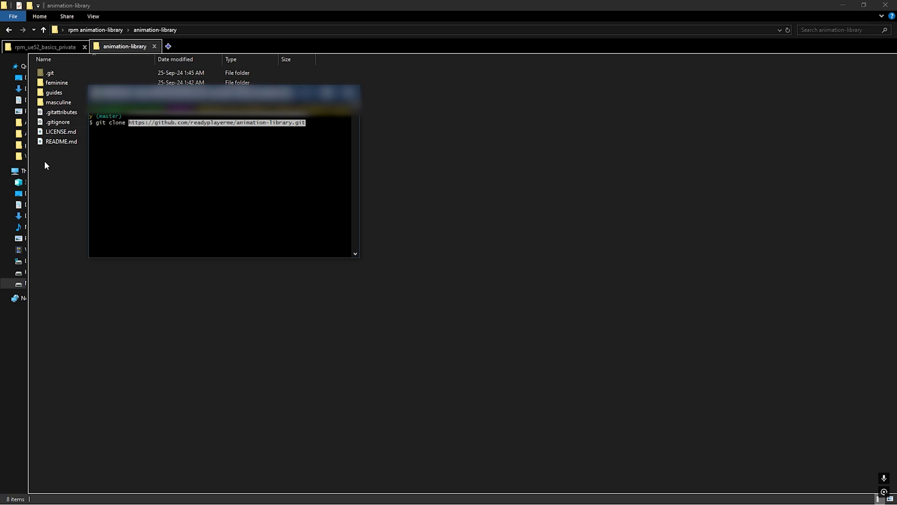
left_click_drag(187, 92, 292, 164)
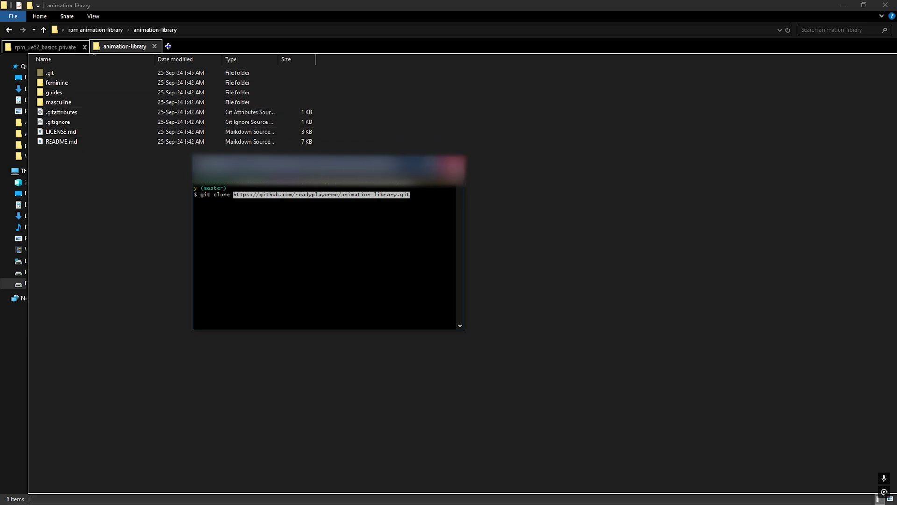
left_click(452, 164)
Step: Return to the GitHub repository in the browser and view the masculine webp and locomotion folders
right_click(388, 175)
left_click(322, 214)
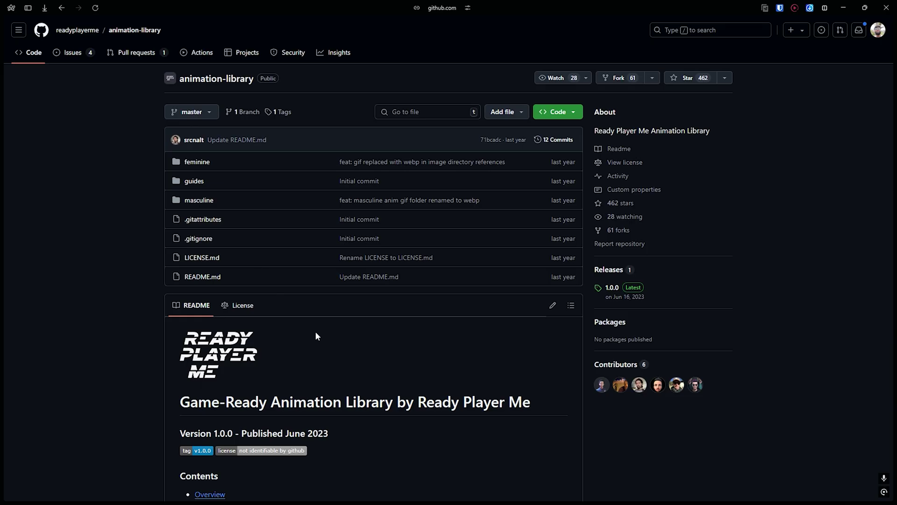
scroll(140, 327, "down", 10)
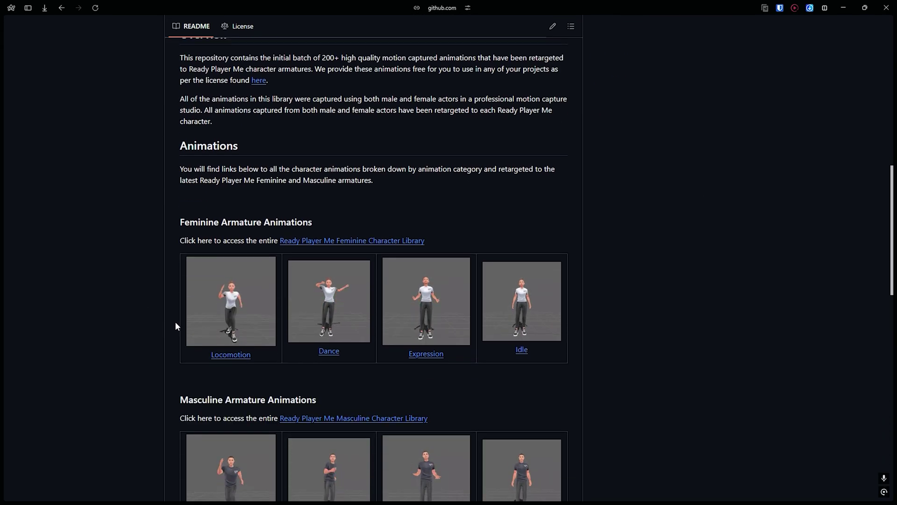
scroll(175, 325, "down", 2)
left_click(360, 327)
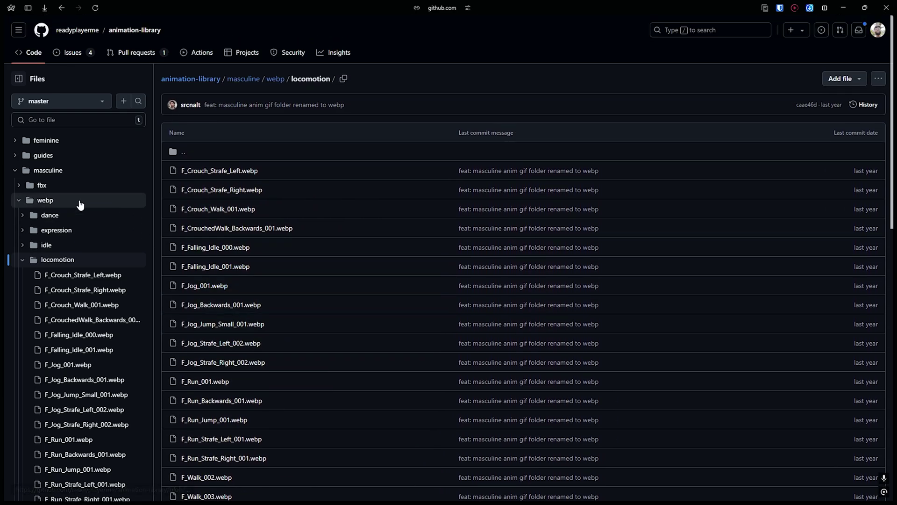
left_click(80, 200)
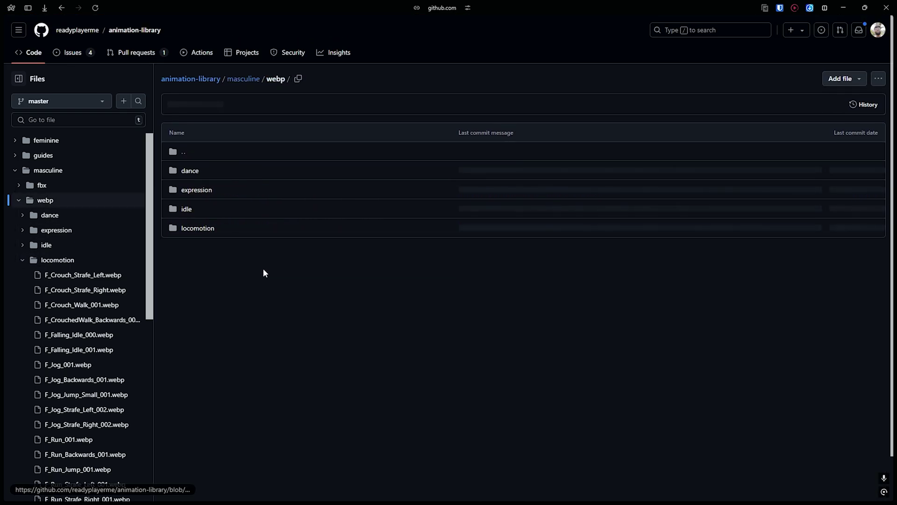
Step: Go to the feminine fbx dance folder and browse its dance animation previews
key("alt+Left")
scroll(222, 284, "down", 10)
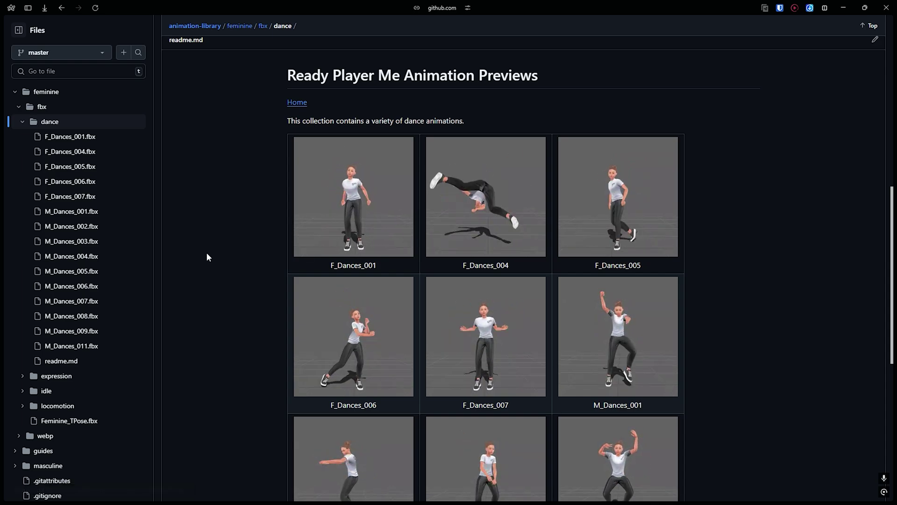
scroll(212, 250, "down", 1)
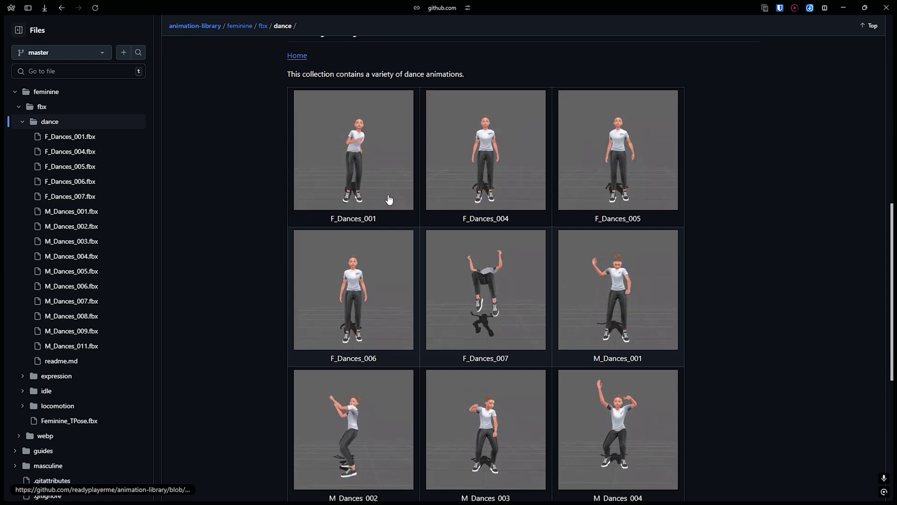
scroll(520, 360, "down", 5)
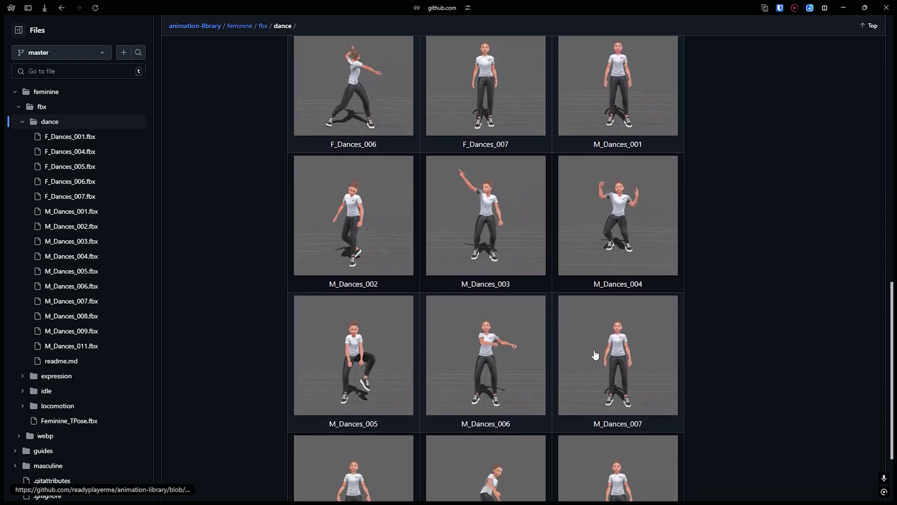
scroll(602, 357, "down", 3)
scroll(721, 346, "up", 5)
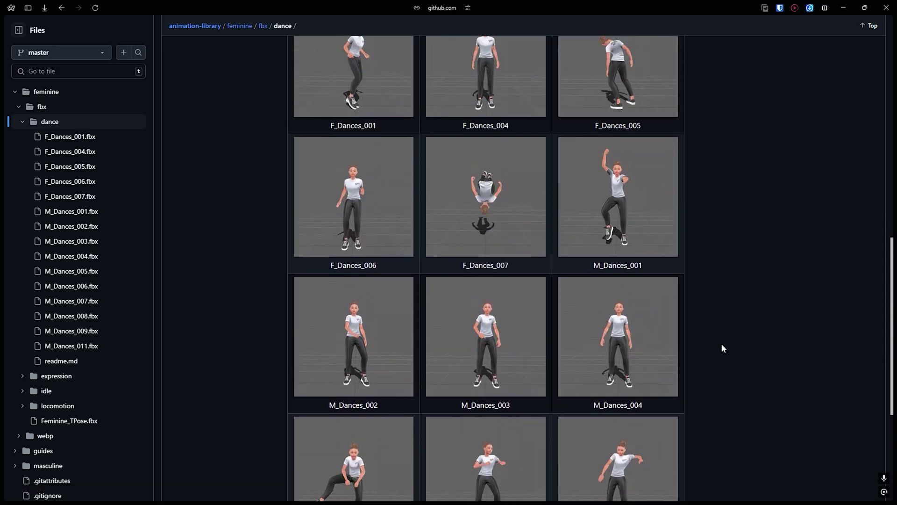
scroll(706, 345, "up", 2)
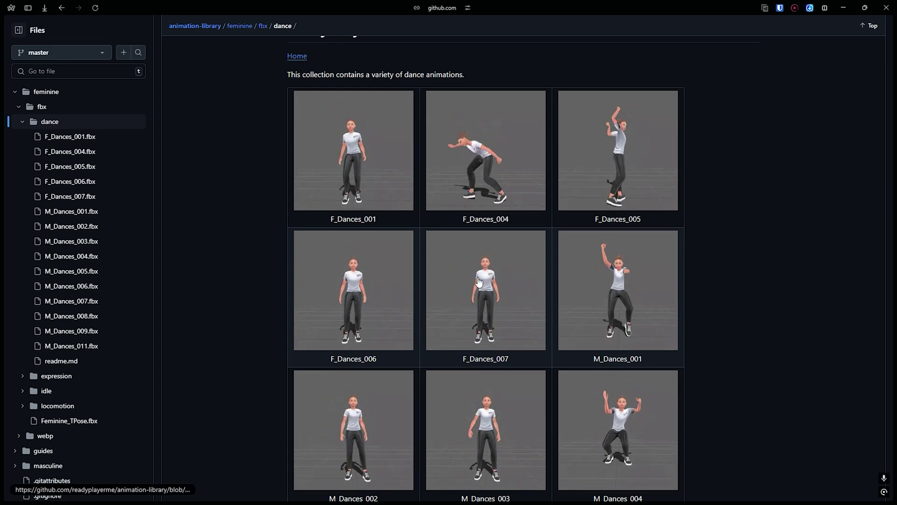
Step: Examine the feminine dance previews and highlight the F_Dances_007 name as the animation of interest
scroll(247, 264, "down", 1)
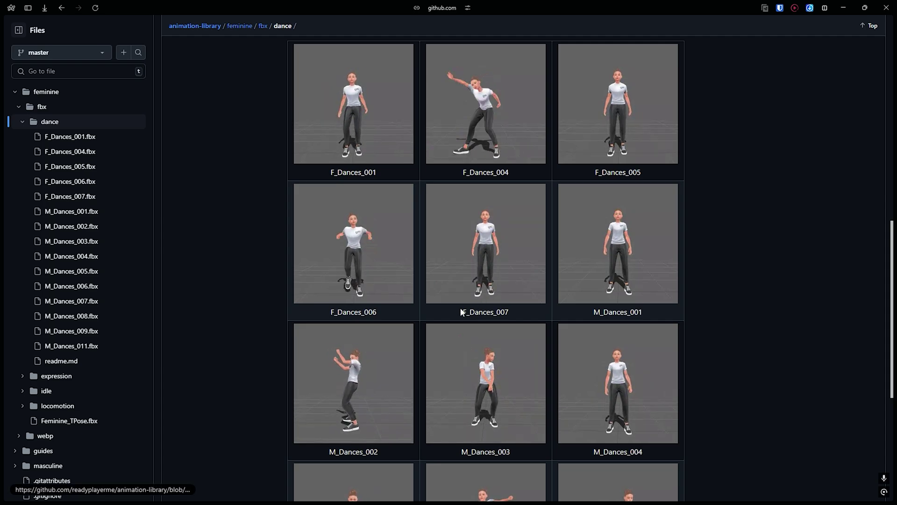
left_click_drag(461, 311, 511, 313)
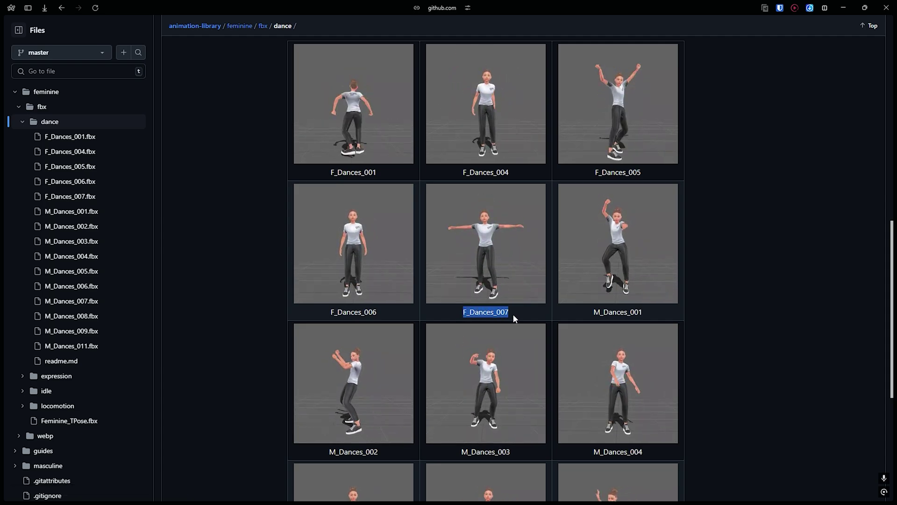
scroll(512, 313, "up", 2)
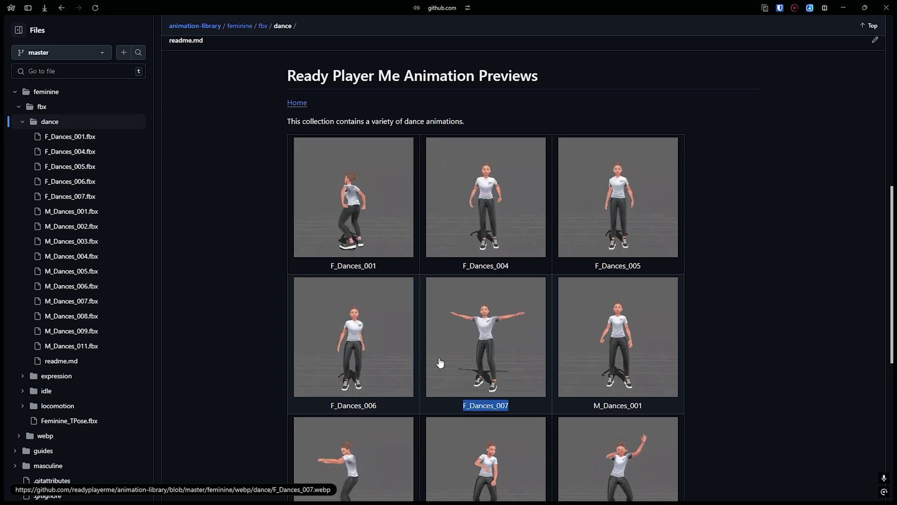
Step: Switch to File Explorer, go to the feminine/fbx/dance folder of the local animation library, and select F_Dances_007.fbx
key("alt+Tab")
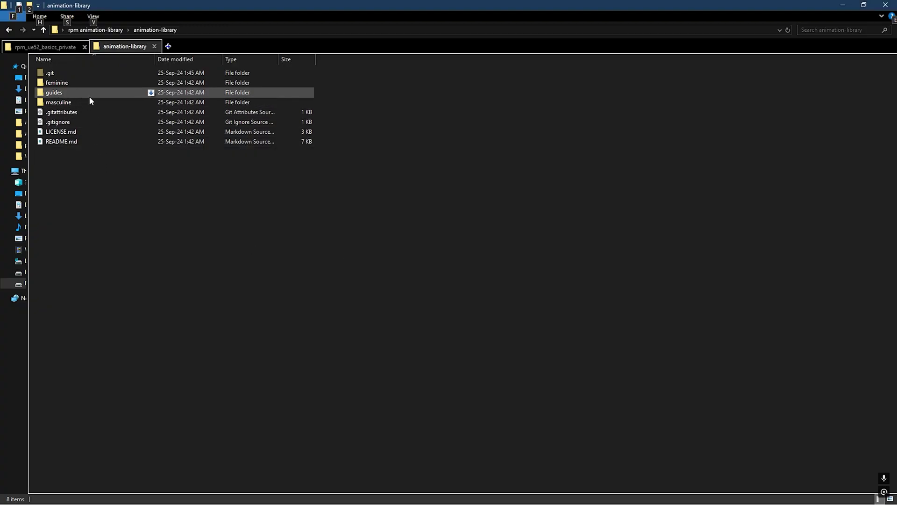
key("alt+Tab")
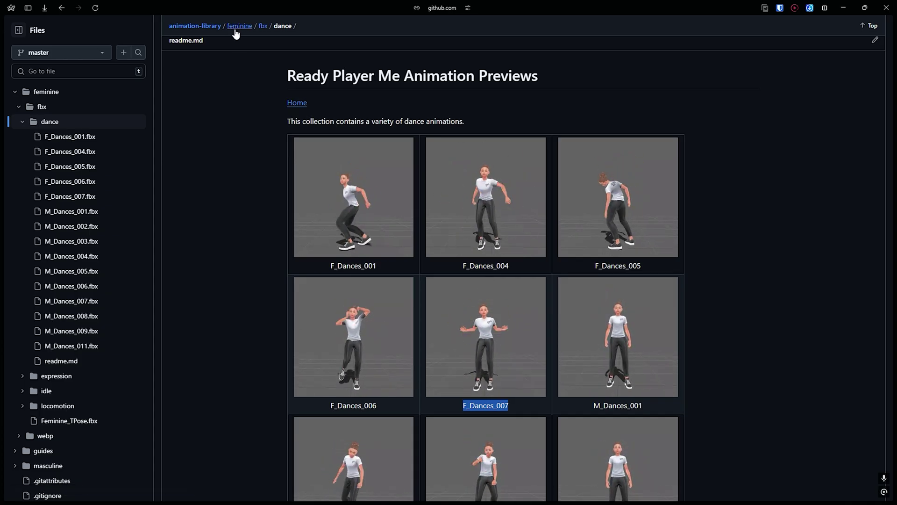
key("alt+Tab")
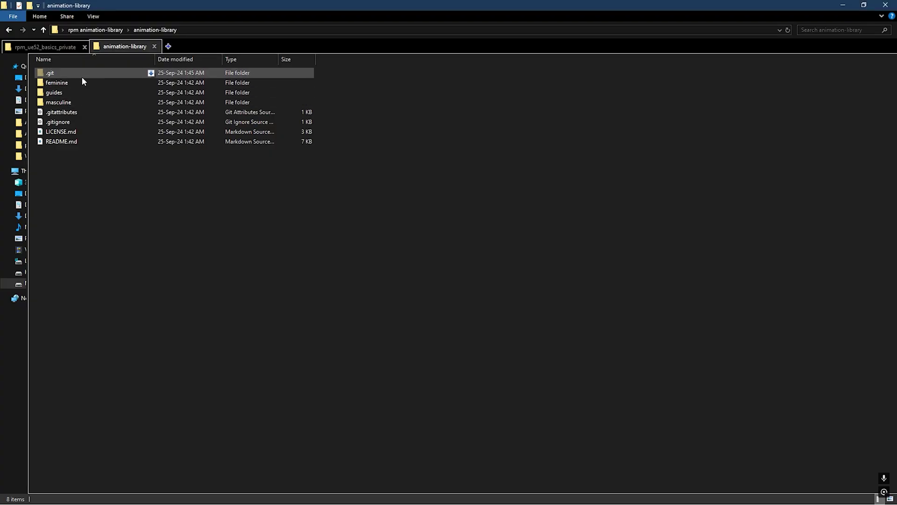
double_click(83, 82)
double_click(82, 73)
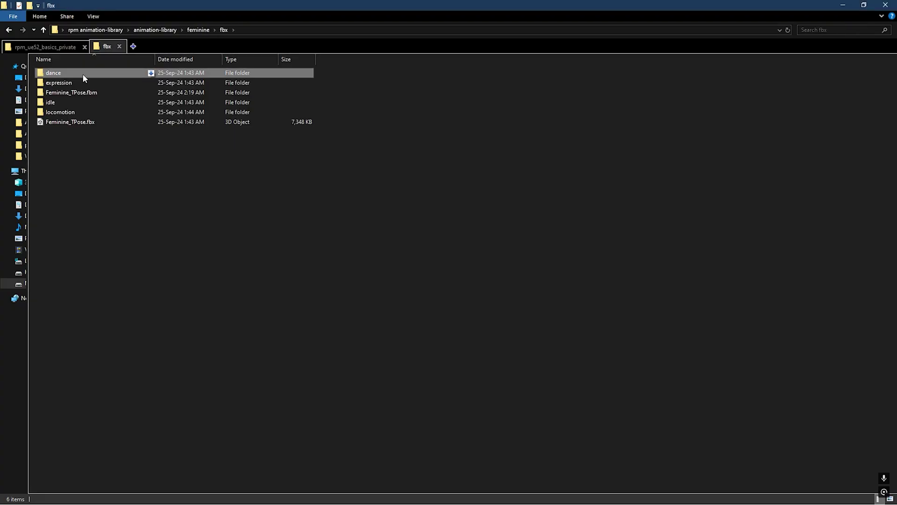
double_click(82, 74)
key("alt+Tab")
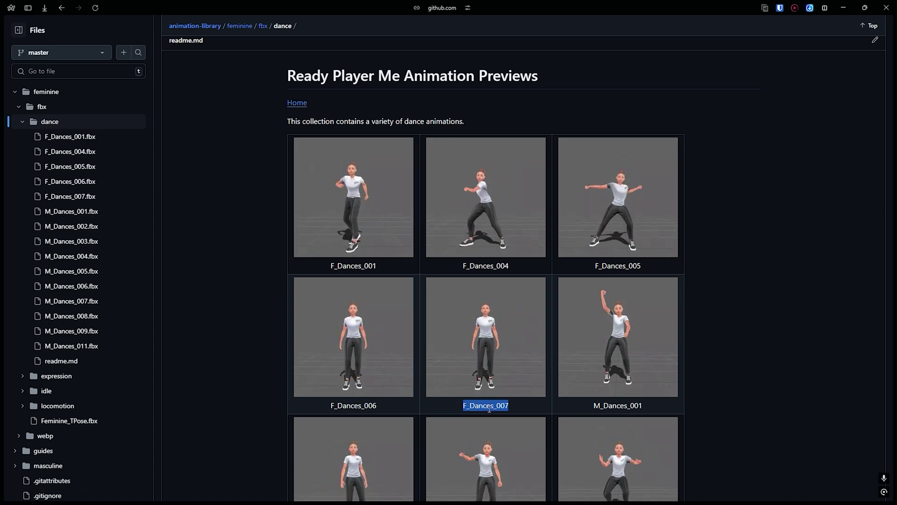
key("alt+Tab")
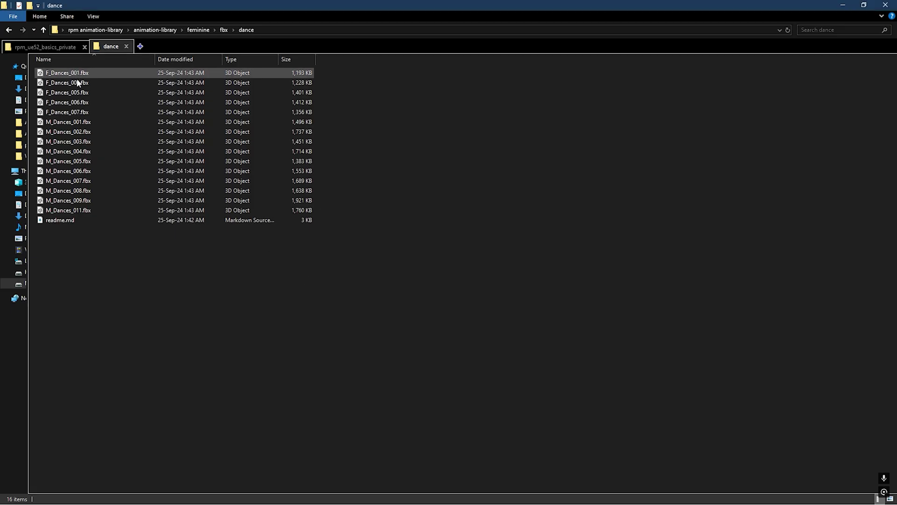
left_click(78, 113)
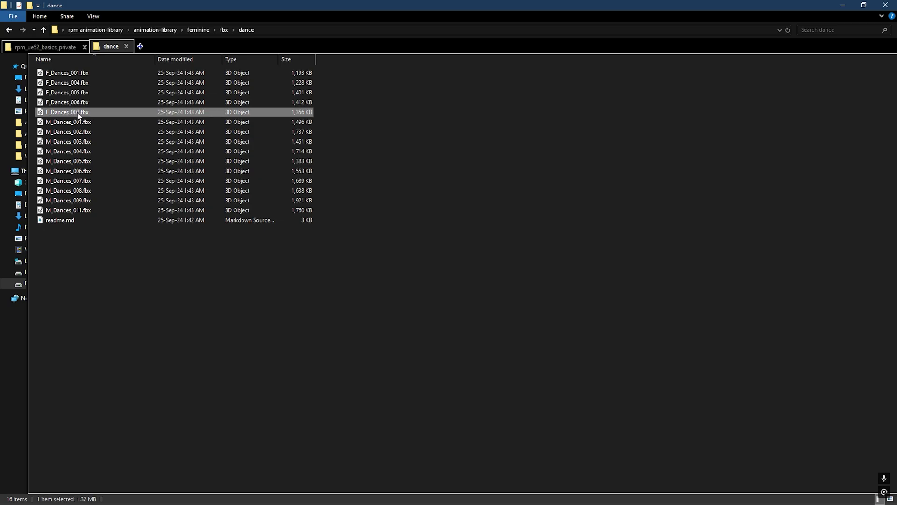
Step: Open rpmTest.uproject from the rpm_ue52_basics_private folder and play-test the level by walking and jumping with the character
left_click(61, 46)
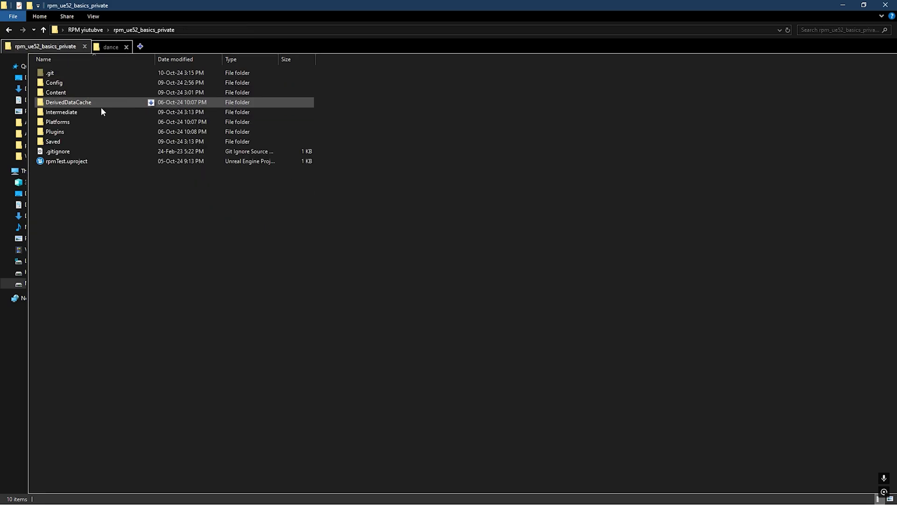
double_click(108, 164)
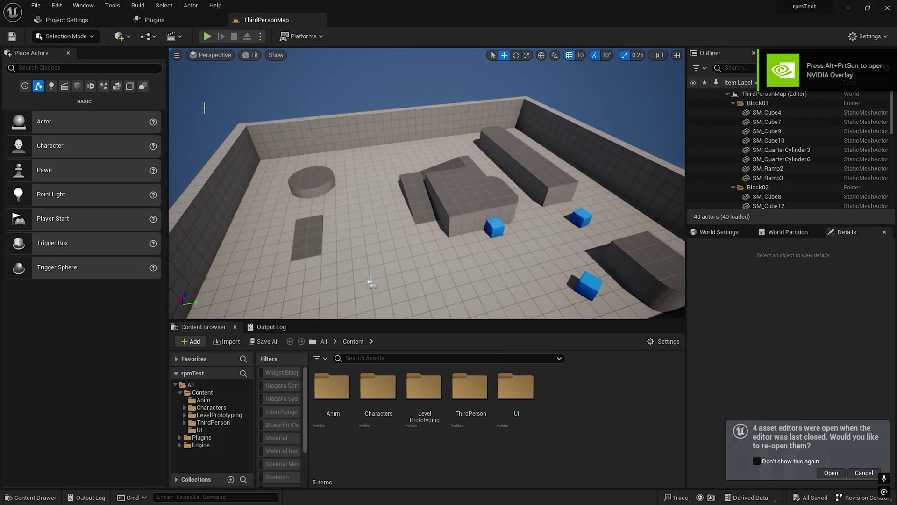
left_click(207, 36)
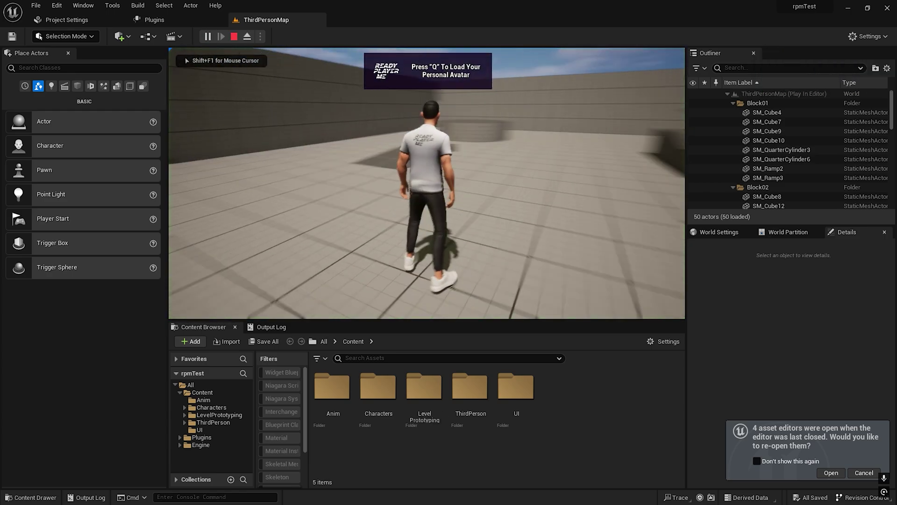
key("w")
key("space")
key("Escape")
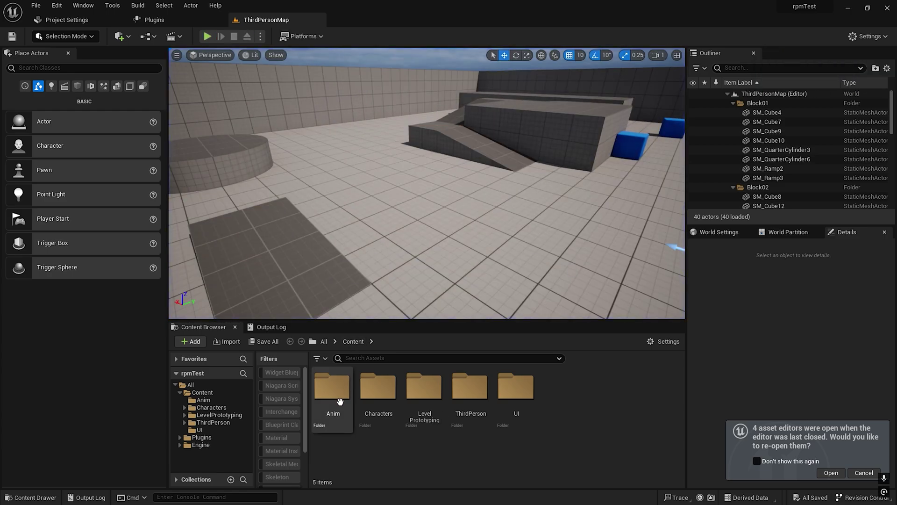
Step: Open the AS_HipHopDancing animation from the Anim folder and decline reopening the previous asset editors
double_click(332, 388)
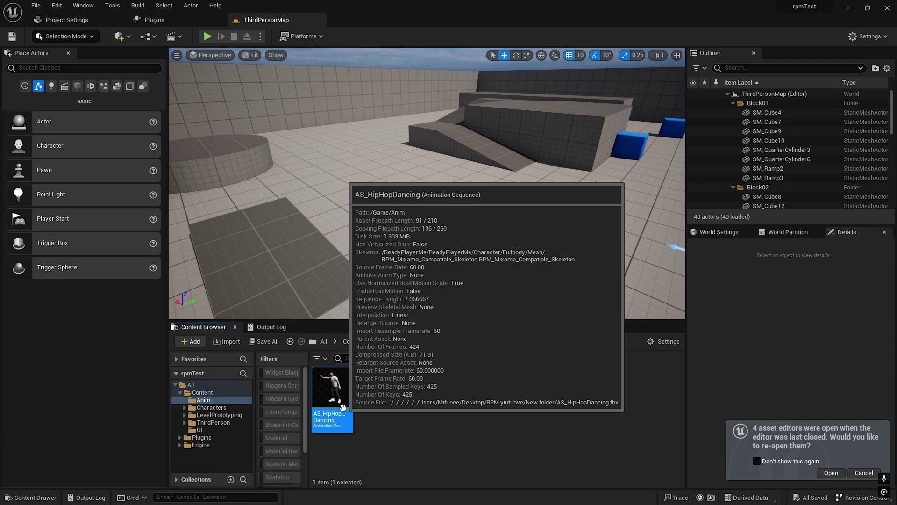
double_click(343, 406)
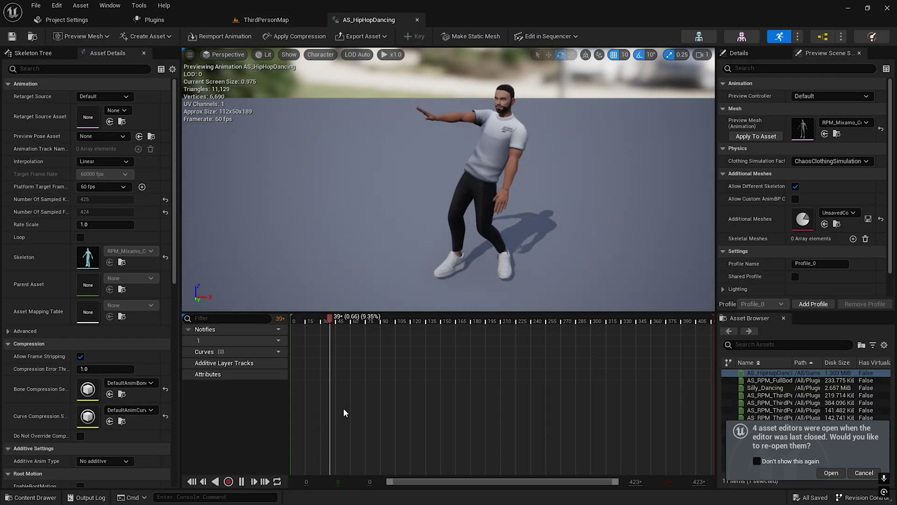
left_click(864, 473)
Step: Preview the other animations listed for the skeleton, from AS_RPM_FullBodyIdle and Silly_Dancing through the BS_RPM_ThirdPerson_WalkRun blend space
left_click(785, 380)
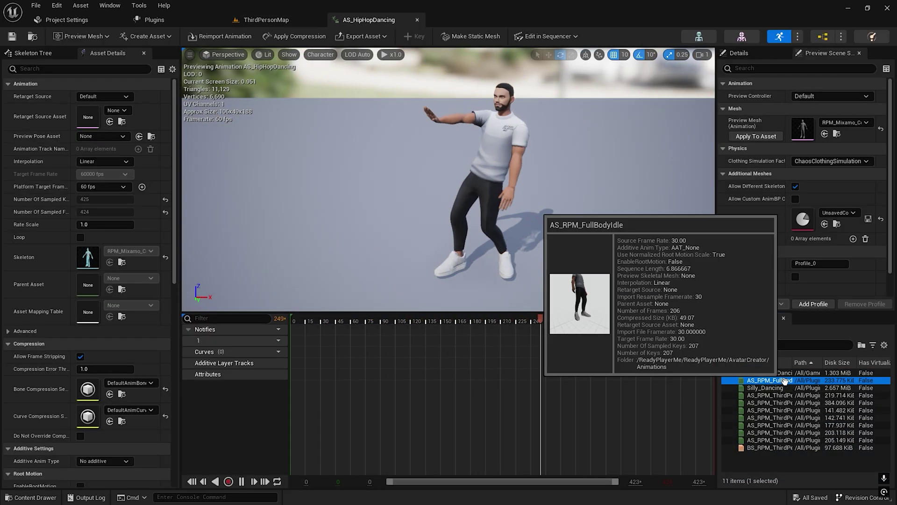
left_click(781, 388)
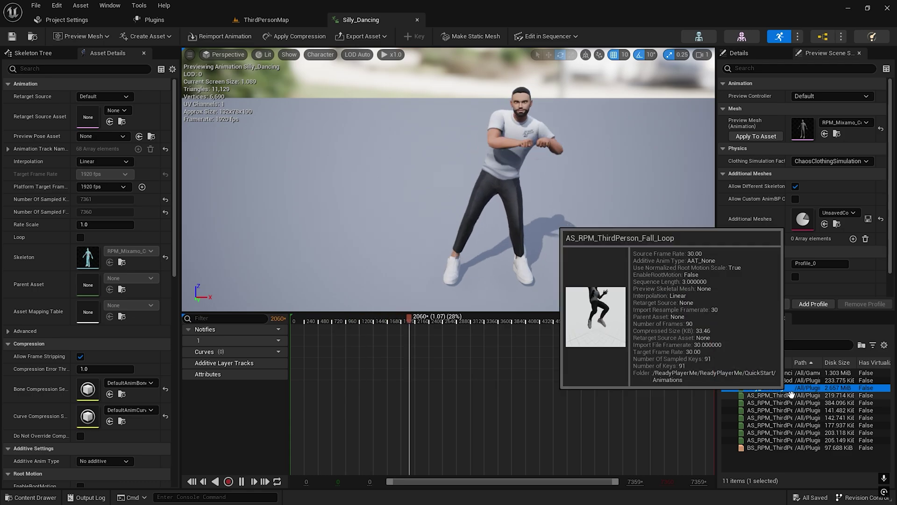
left_click(791, 395)
left_click(792, 402)
left_click(793, 410)
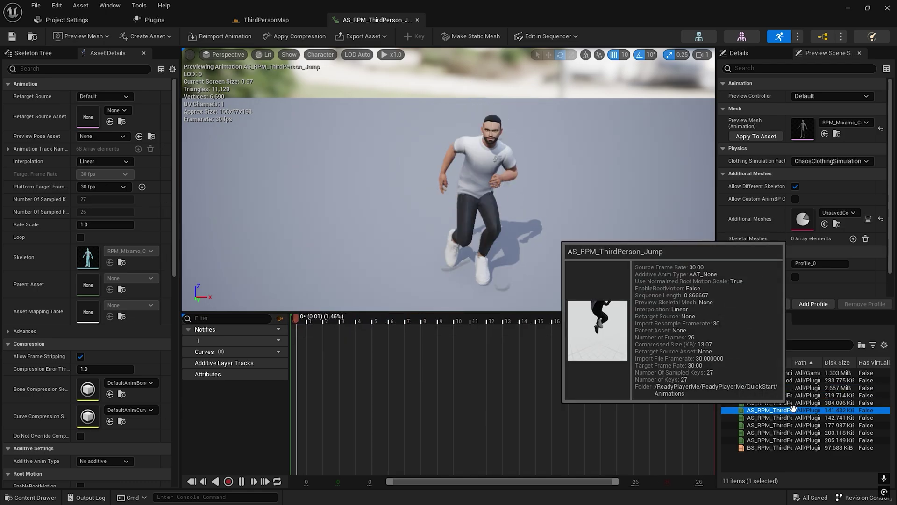
left_click(793, 418)
left_click(792, 425)
left_click(791, 433)
left_click(791, 440)
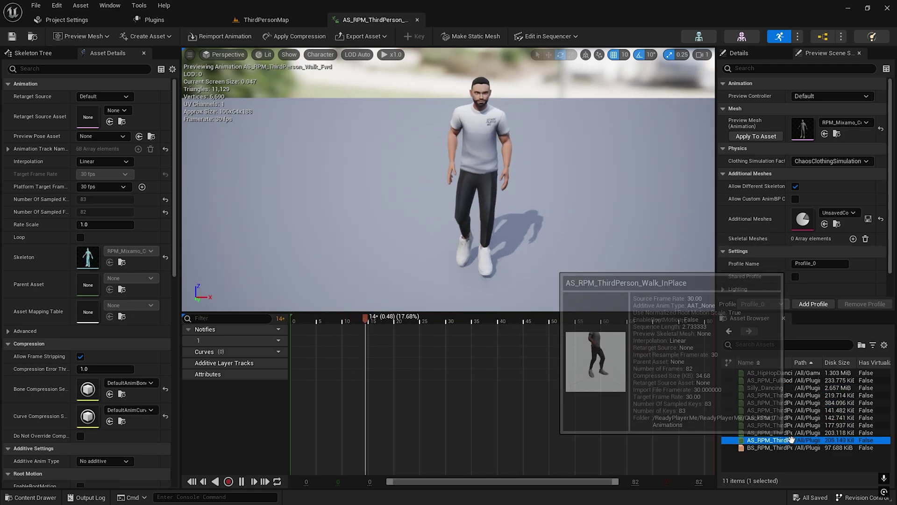
left_click(790, 448)
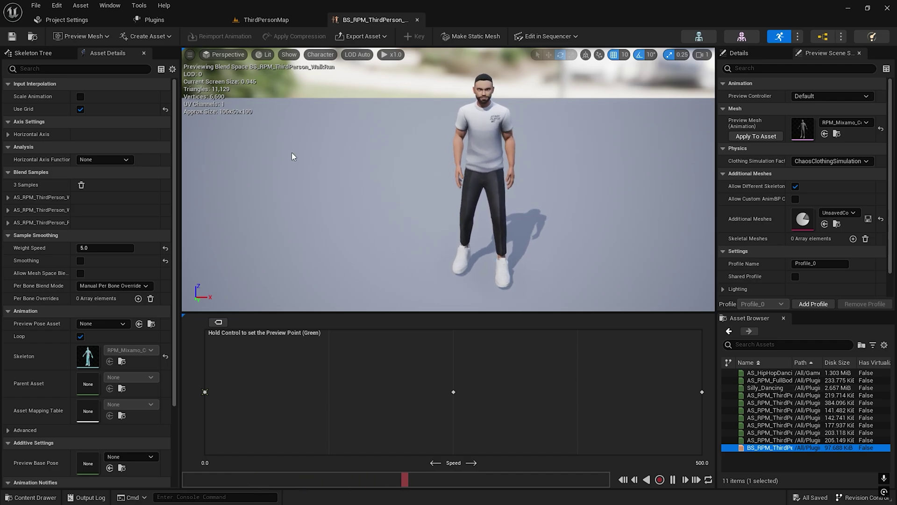
Step: Return to the ThirdPersonMap level and bring F_Dances_007.fbx from the local dance folder into the project's Anim folder for import
left_click(268, 20)
left_click(409, 442)
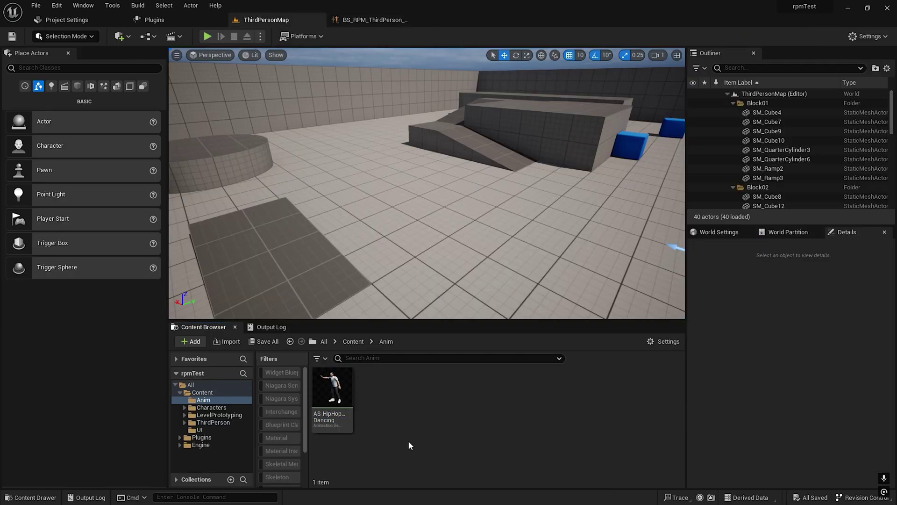
key("super+Tab")
left_click(412, 180)
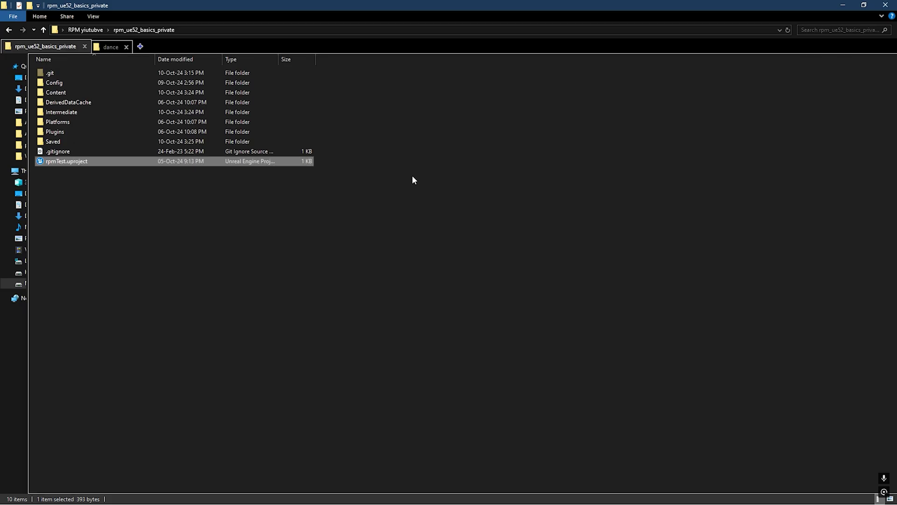
left_click(117, 47)
left_click_drag(369, 2, 703, 60)
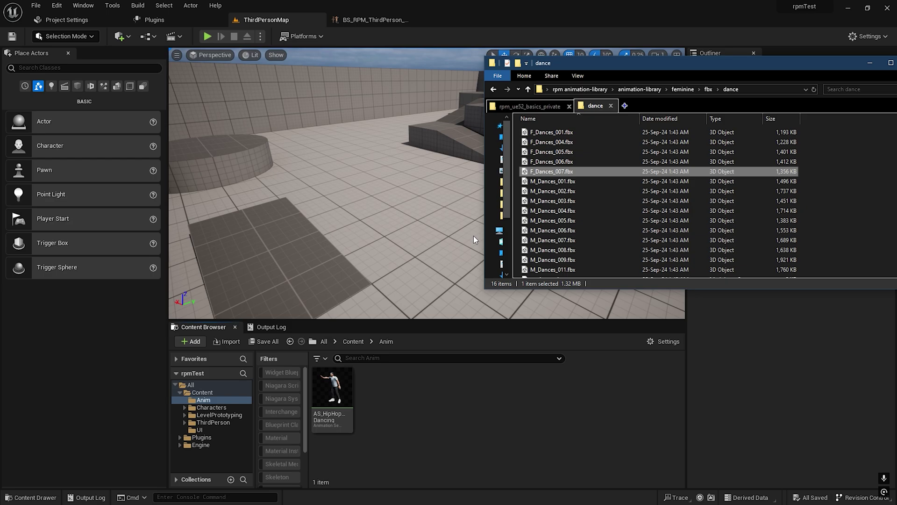
left_click_drag(425, 426, 426, 428)
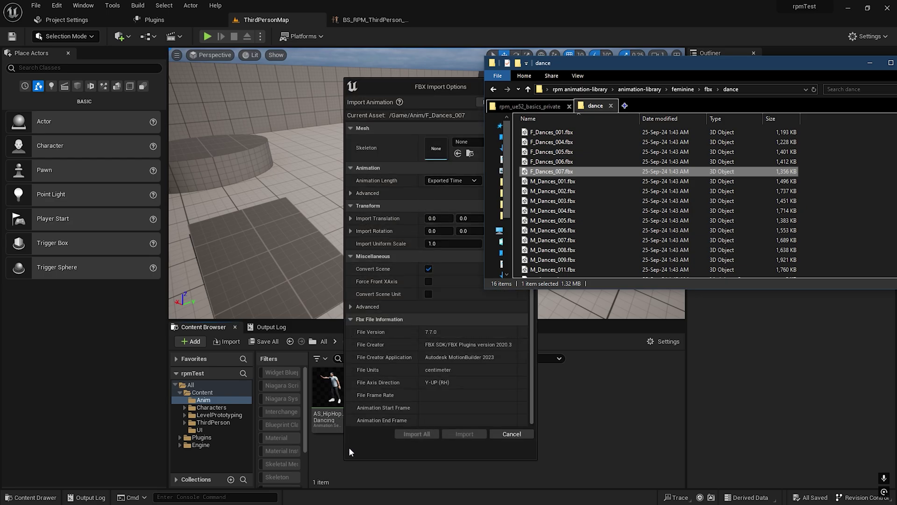
left_click(355, 24)
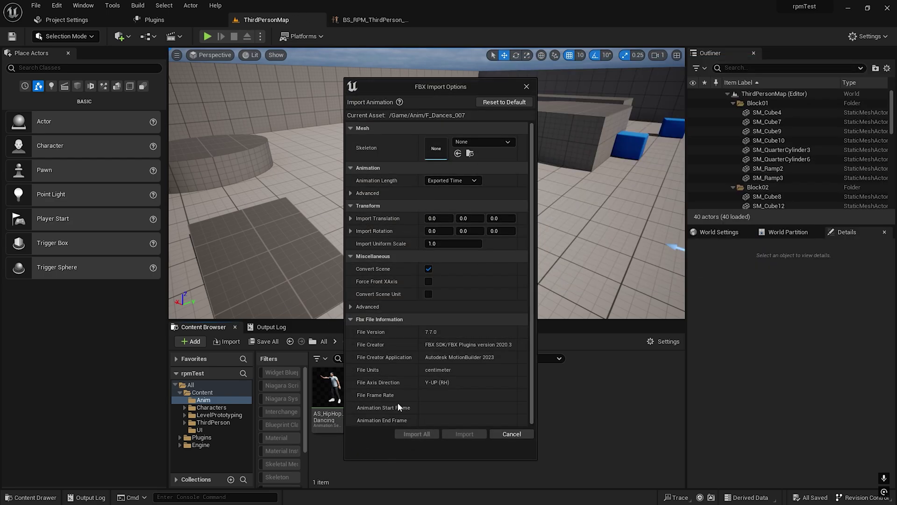
Step: Set the import skeleton to RPM_Mixamo_Compatible_Skeleton and import all of F_Dances_007
left_click(481, 142)
type("rpm_")
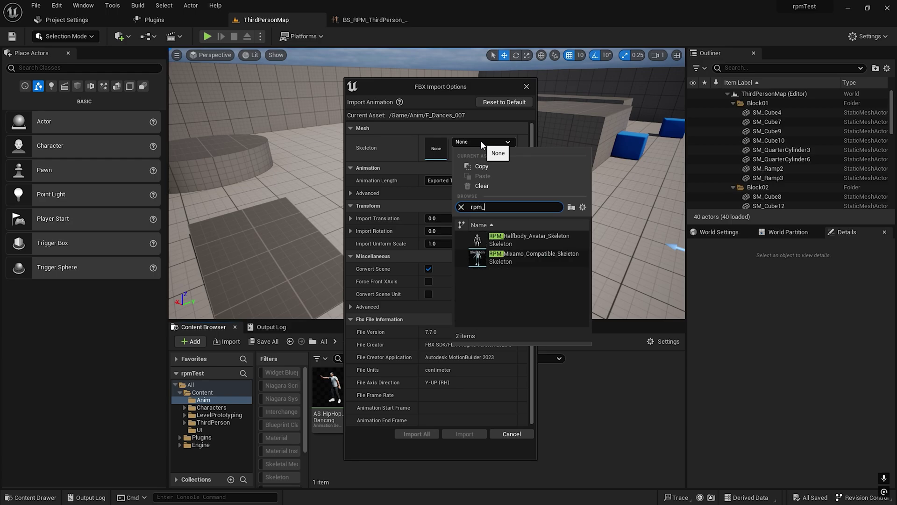
left_click(540, 256)
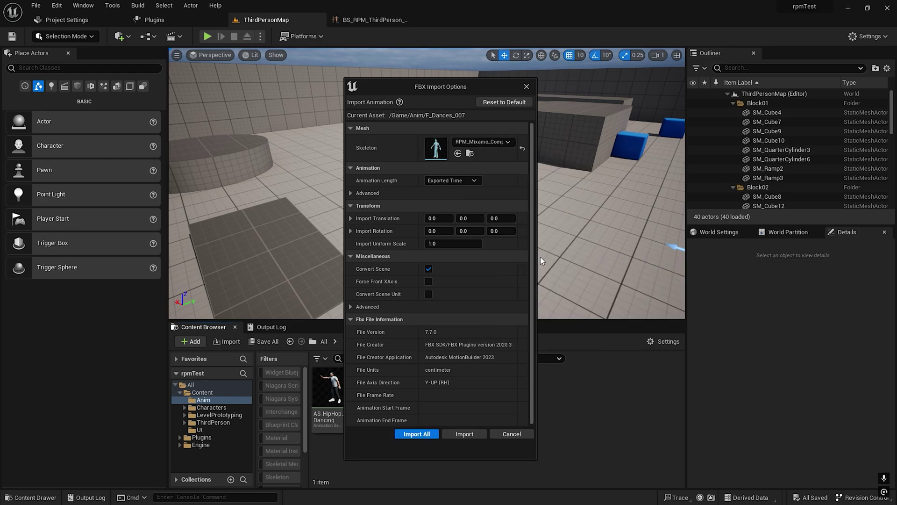
left_click(418, 435)
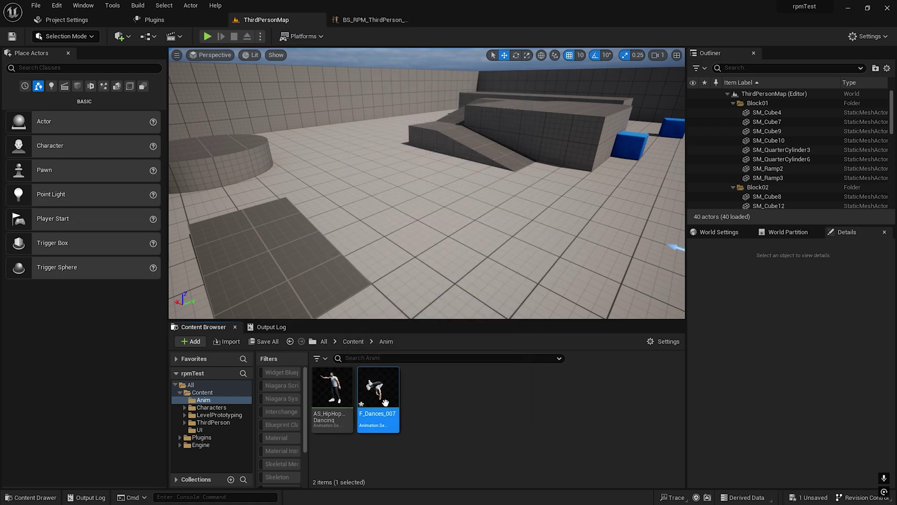
Step: Preview the imported F_Dances_007 animation and close the editor without saving it
double_click(385, 402)
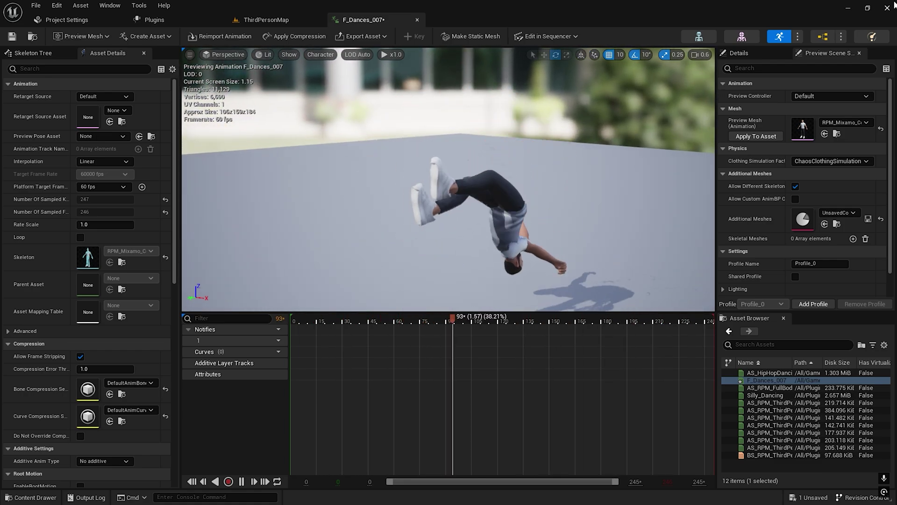
left_click(887, 7)
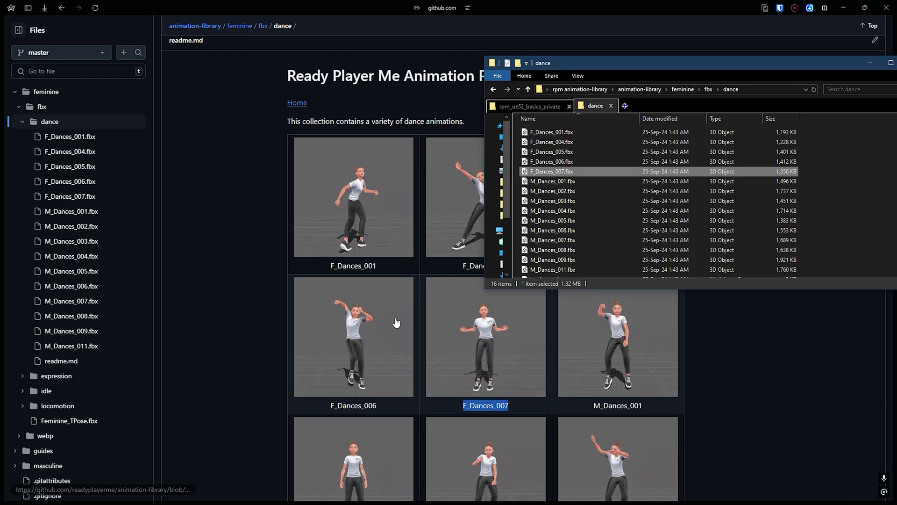
Step: Reopen rpmTest.uproject and create a folder named Retarget inside the Anim folder
left_click(530, 106)
double_click(568, 222)
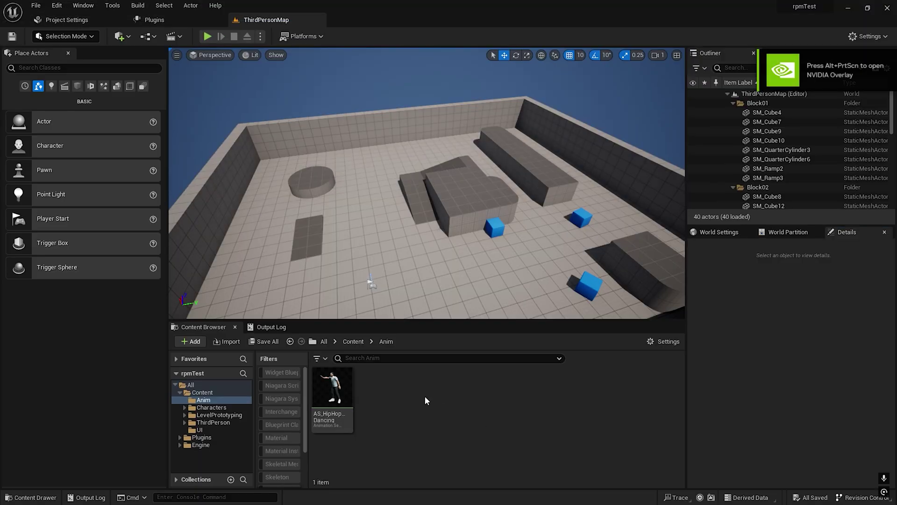
right_click(429, 396)
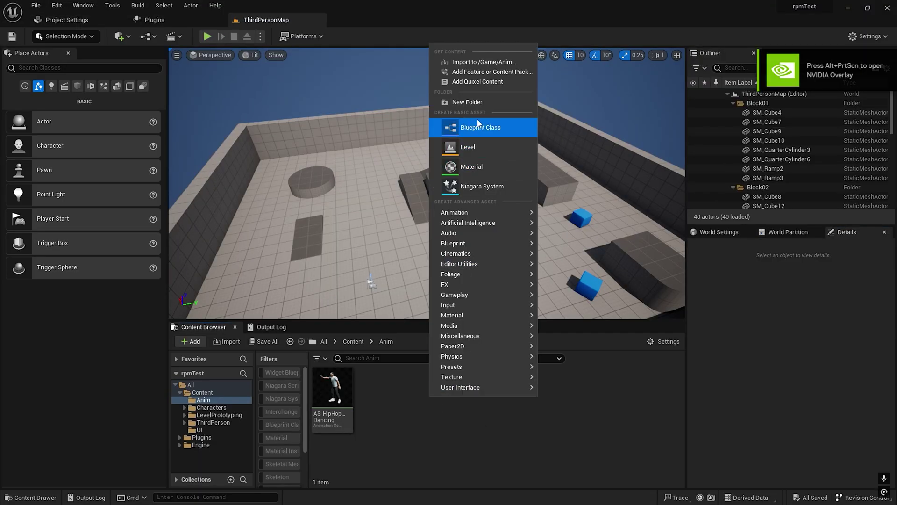
left_click(484, 105)
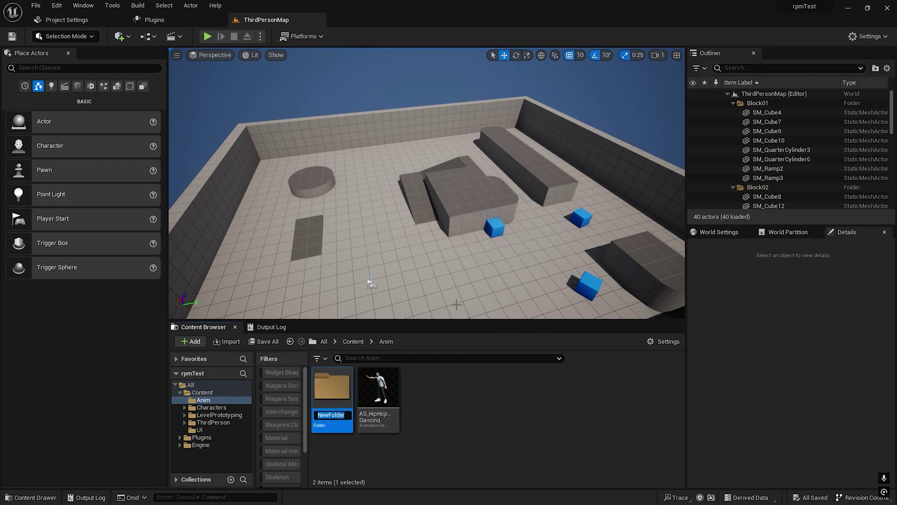
type("Retarget")
key("Return")
Step: Create a folder named RPM_anim_lib inside the Retarget folder and open it
key("alt+Tab")
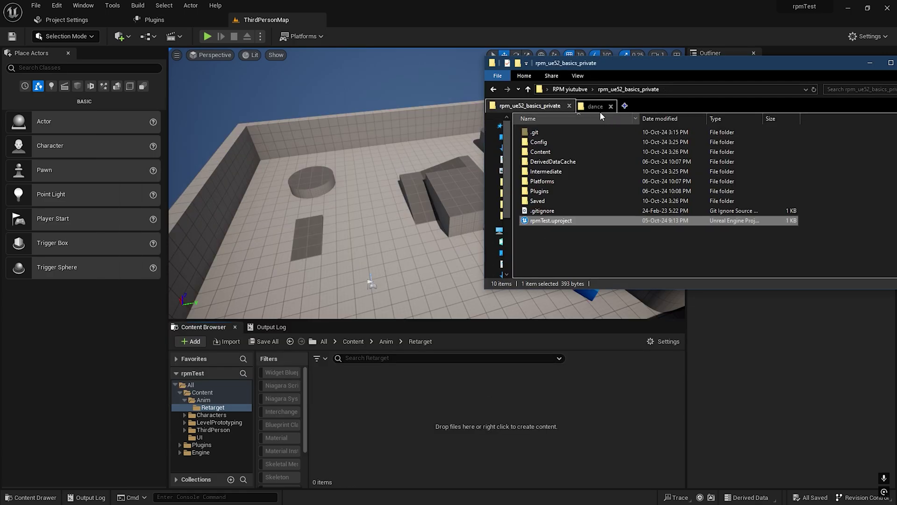
left_click(600, 111)
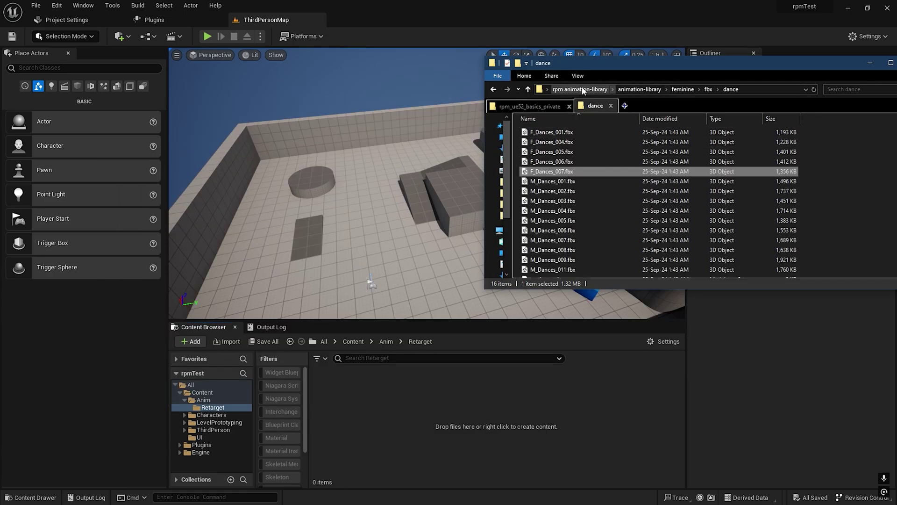
right_click(406, 405)
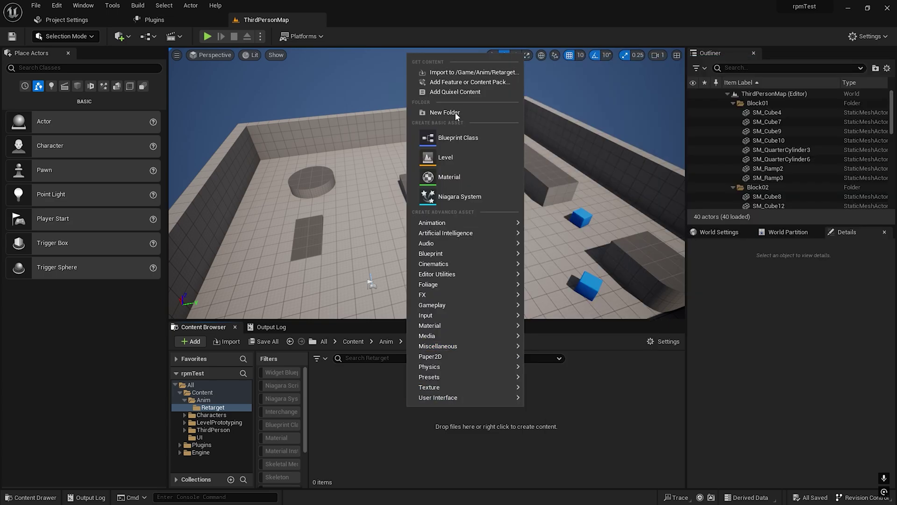
left_click(457, 116)
type("RPM_anim_lib")
key("Return")
Step: Switch to File Explorer and bring Feminine_TPose.fbx from the library's feminine/fbx folder into RPM_anim_lib for import
key("alt+Tab")
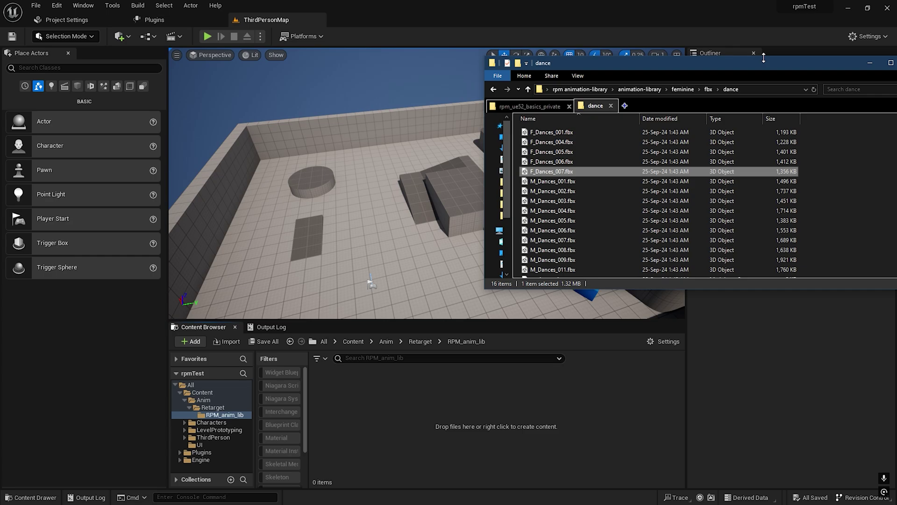
left_click_drag(764, 65, 527, 78)
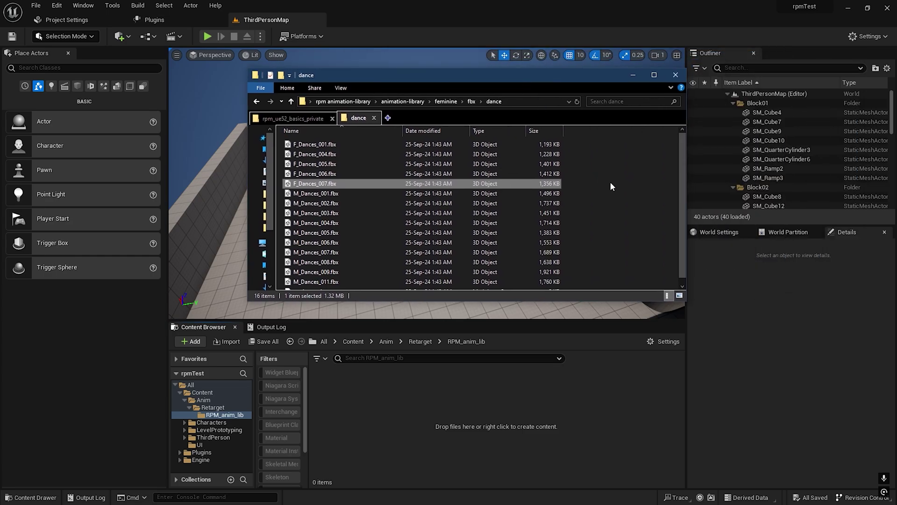
left_click(611, 183)
key("ctrl+t")
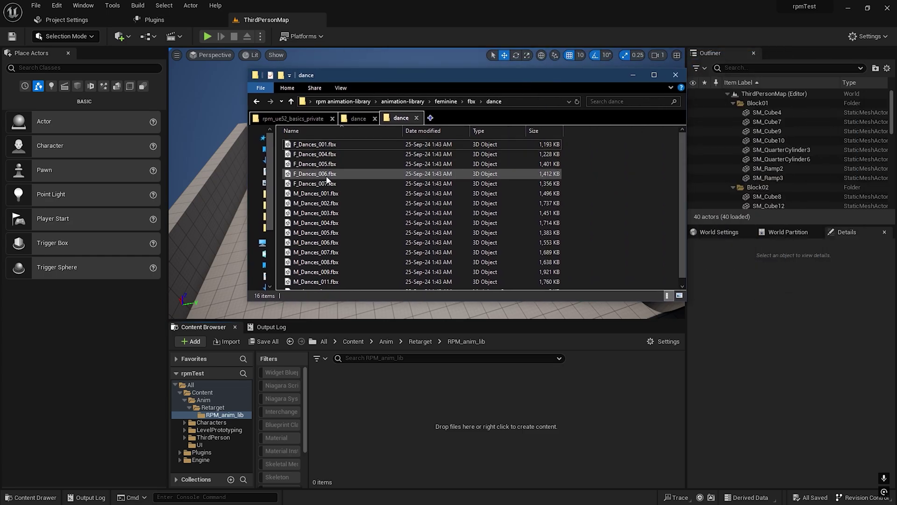
left_click(445, 102)
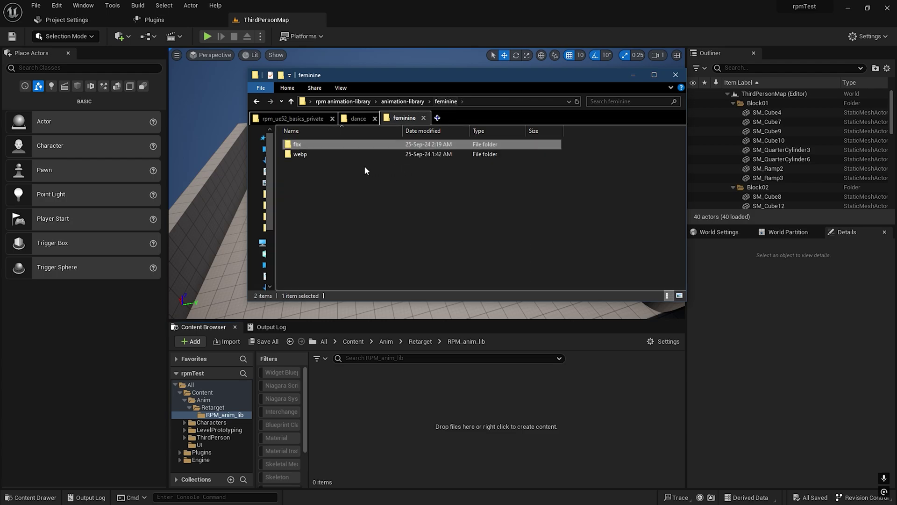
double_click(373, 145)
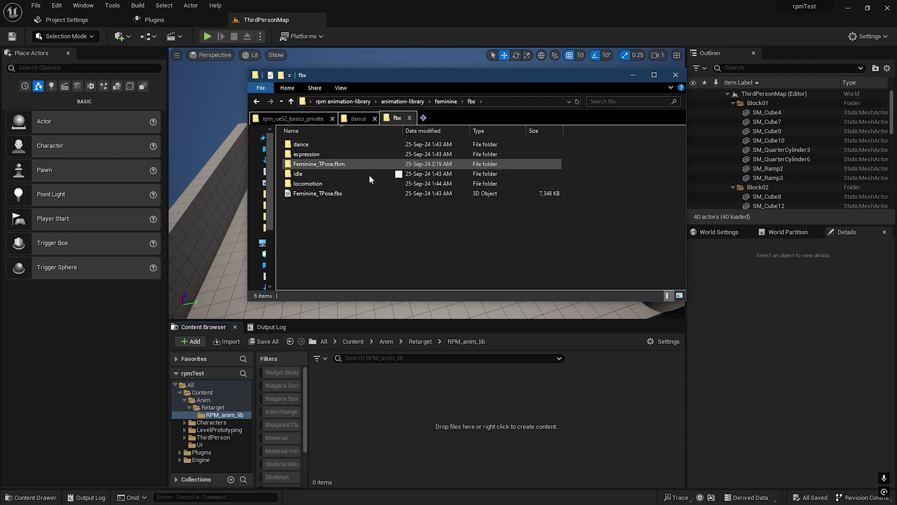
left_click(314, 195)
left_click_drag(330, 198, 425, 396)
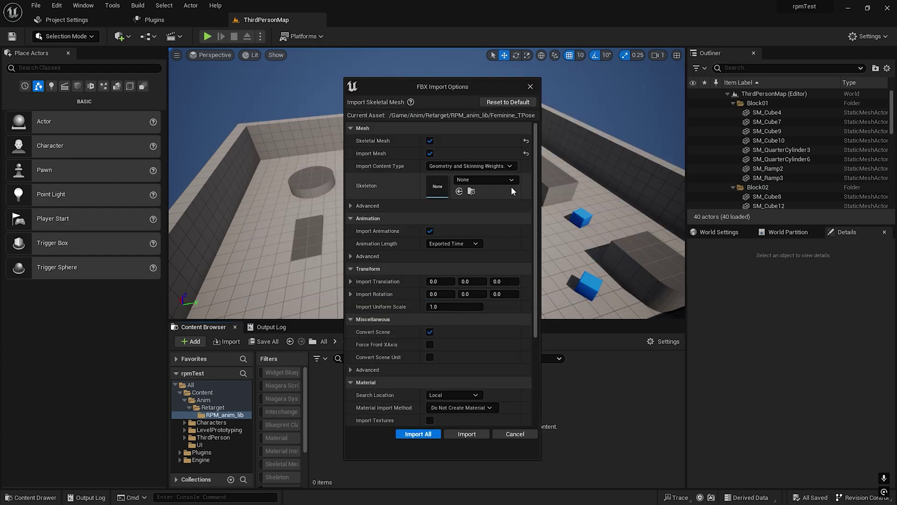
Step: Reset the FBX import options to default, set Material Import Method to Do Not Create Material, and import all
left_click(508, 102)
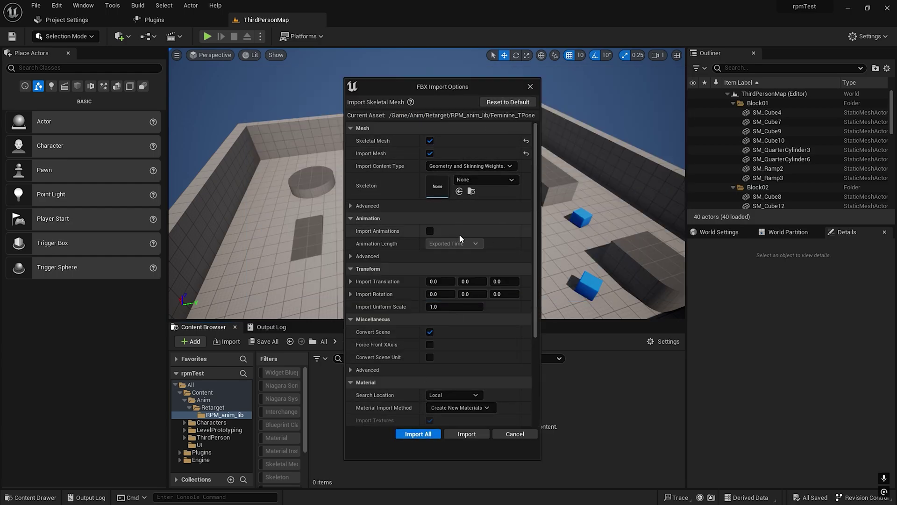
left_click(458, 407)
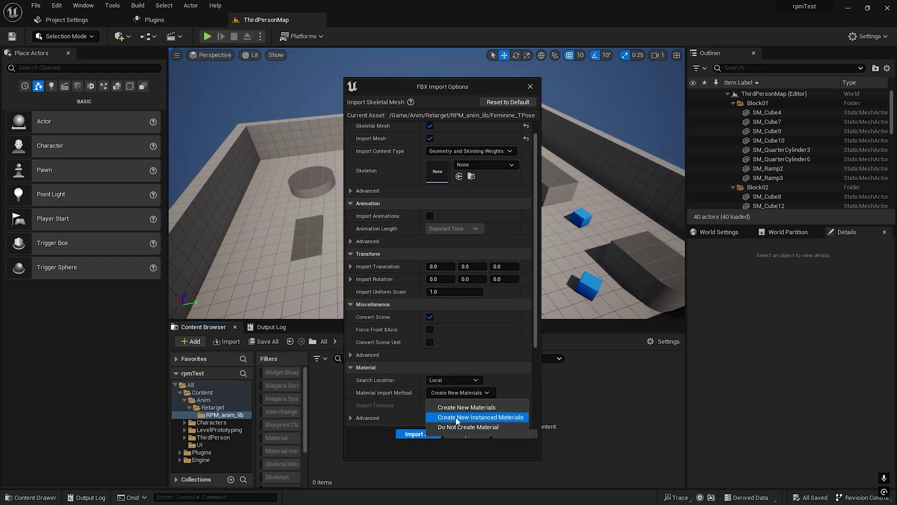
left_click(453, 427)
scroll(441, 391, "down", 3)
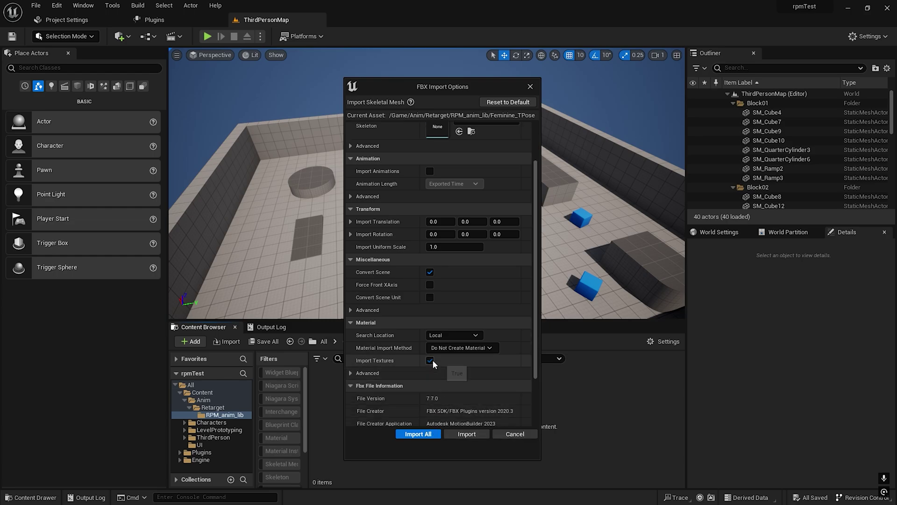
left_click(426, 435)
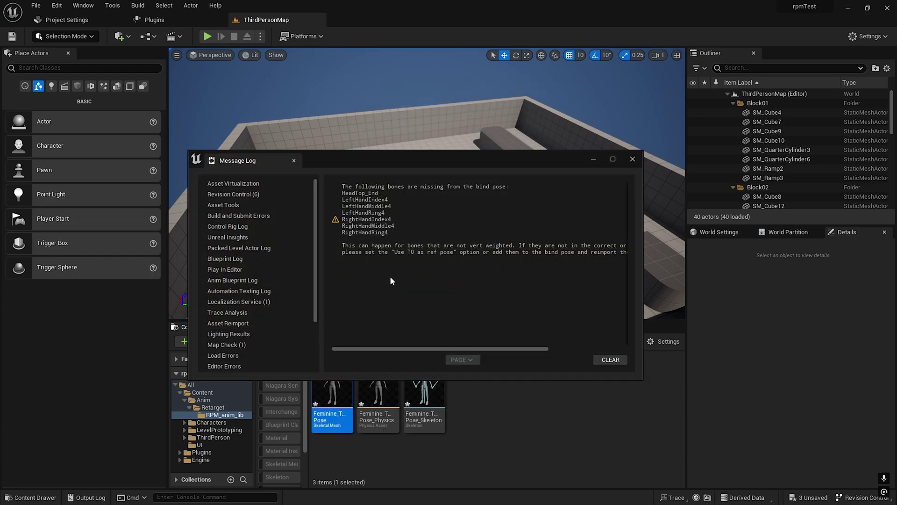
Step: Close the import message log and save the newly imported Feminine_TPose assets
left_click(633, 158)
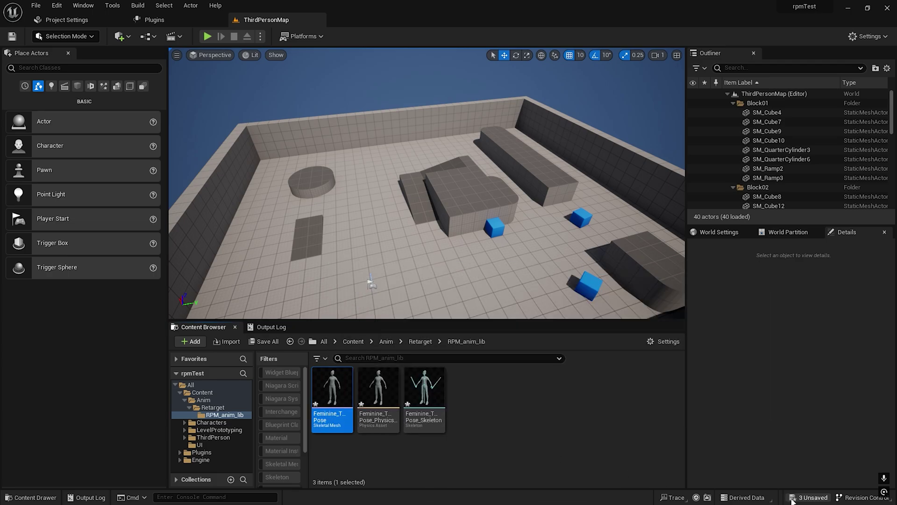
left_click(809, 497)
left_click(522, 362)
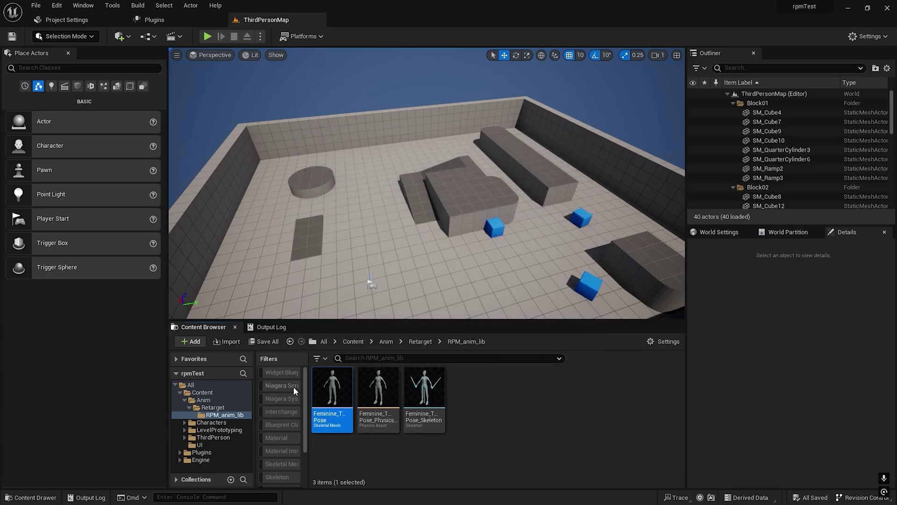
Step: Preview the Feminine_TPose skeletal mesh, close its editor, and check the imported mesh and skeleton details in RPM_anim_lib
double_click(334, 389)
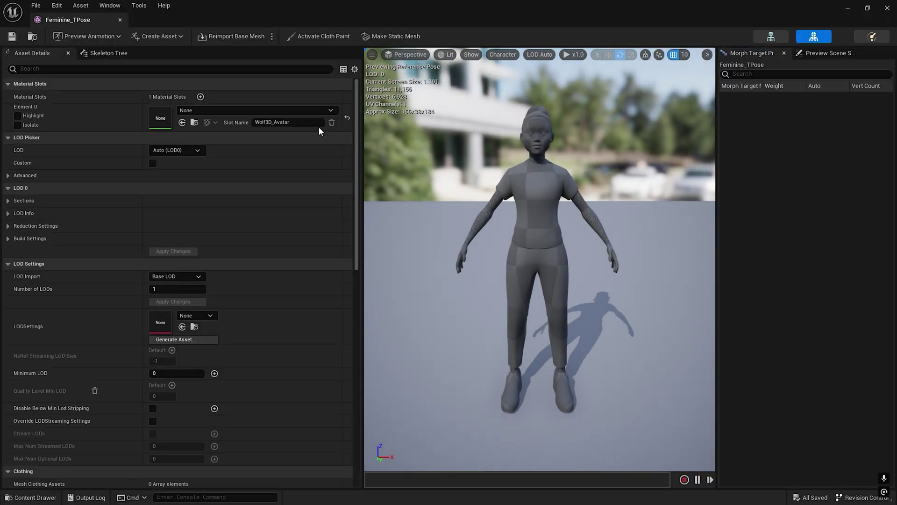
left_click(120, 20)
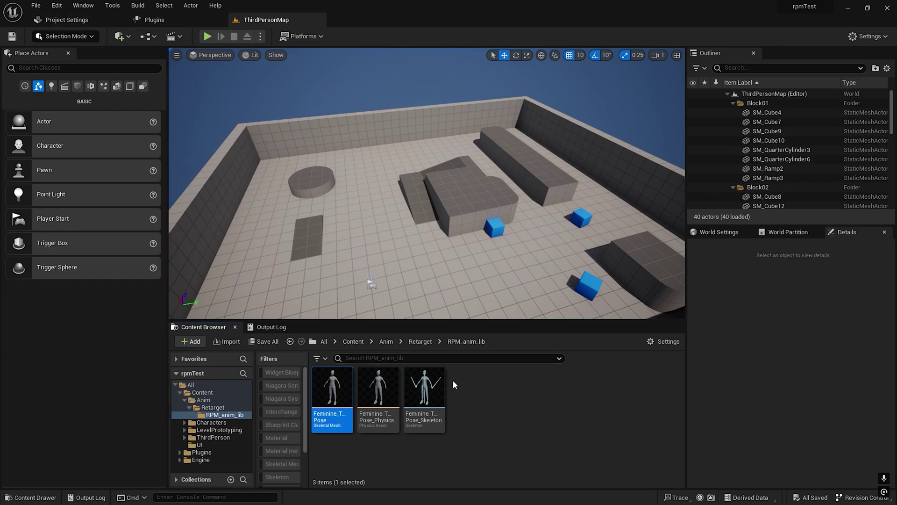
left_click(419, 341)
double_click(333, 390)
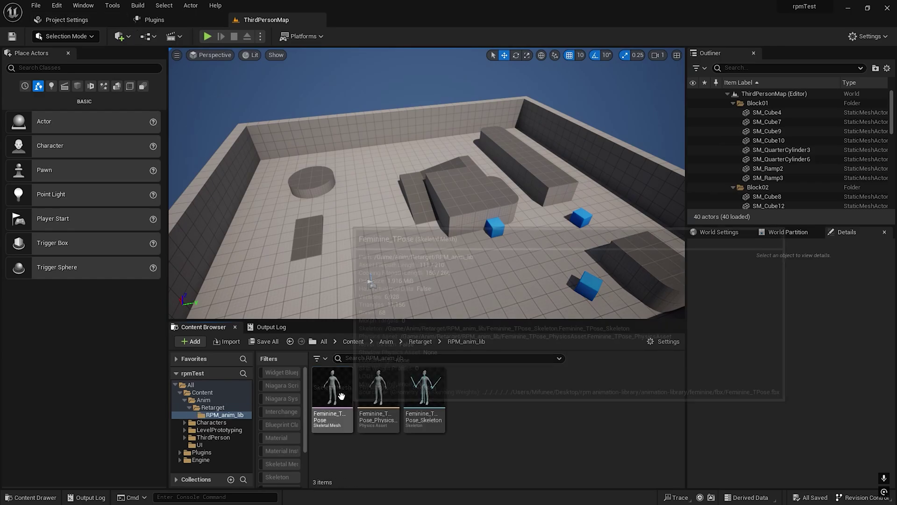
left_click(421, 344)
right_click(405, 395)
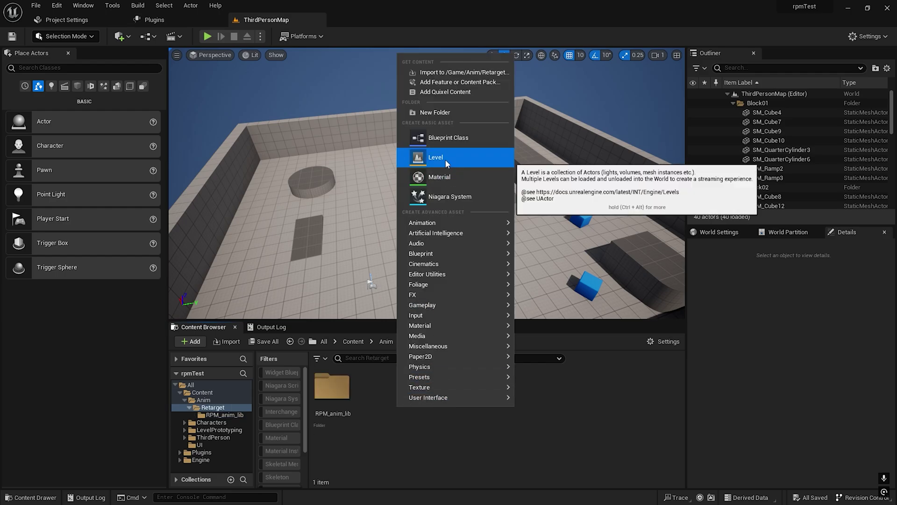
double_click(332, 390)
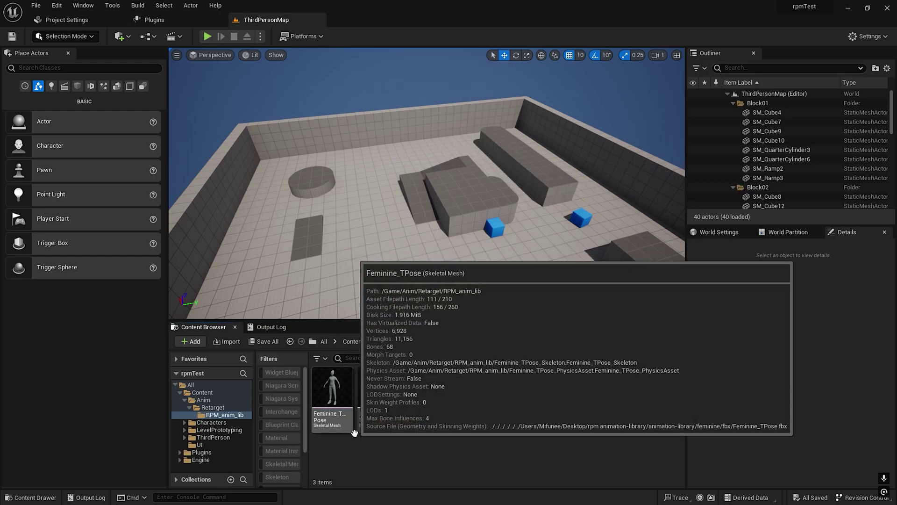
mouse_move(428, 423)
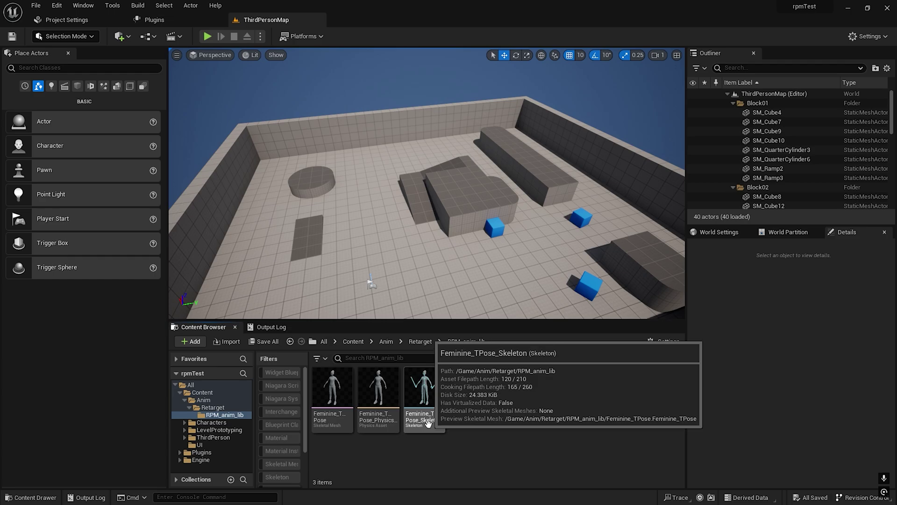
Step: Create an IK Rig named IK_RPM_anim_Lib in the Retarget folder
left_click(426, 341)
right_click(448, 396)
mouse_move(489, 337)
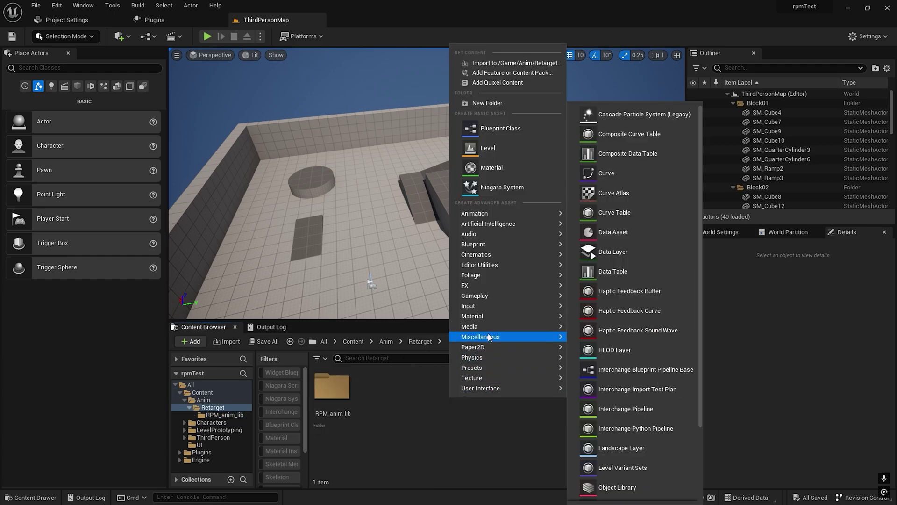
mouse_move(526, 212)
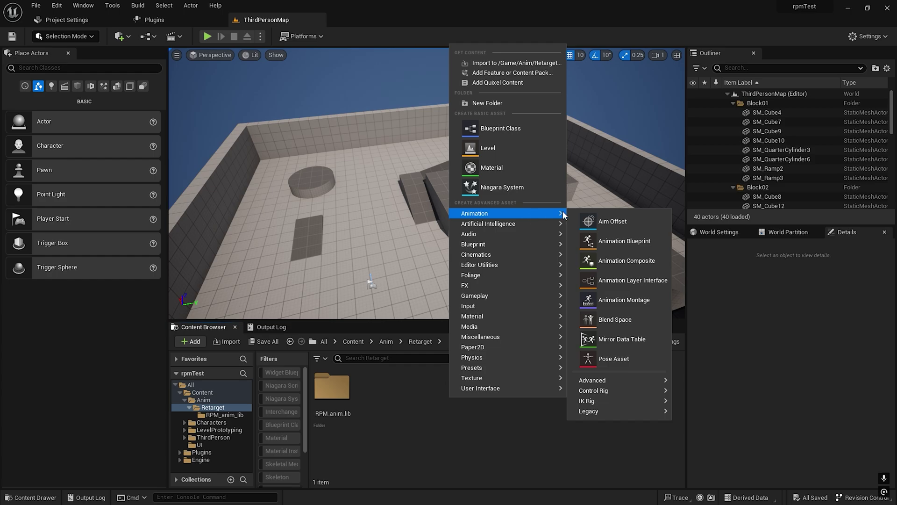
mouse_move(608, 401)
left_click(713, 425)
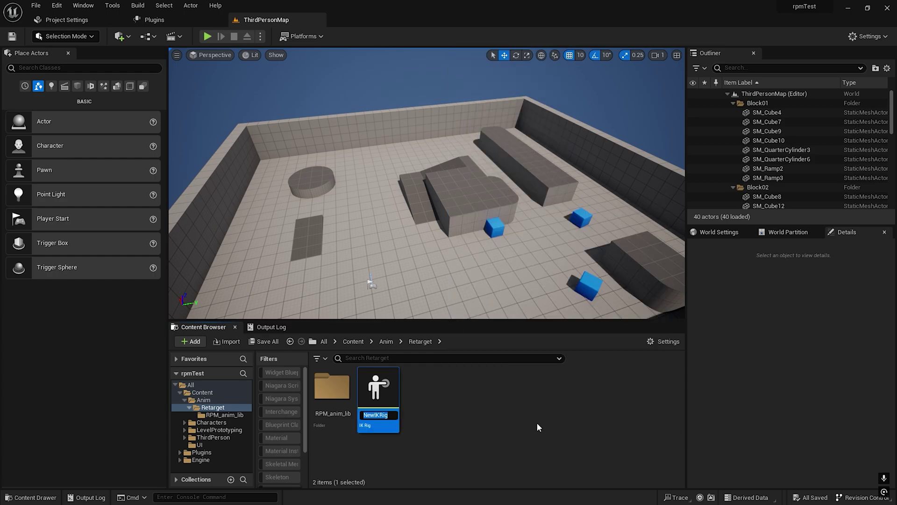
type("IK")
type("_RPM_anim_")
type("Lib")
key("Return")
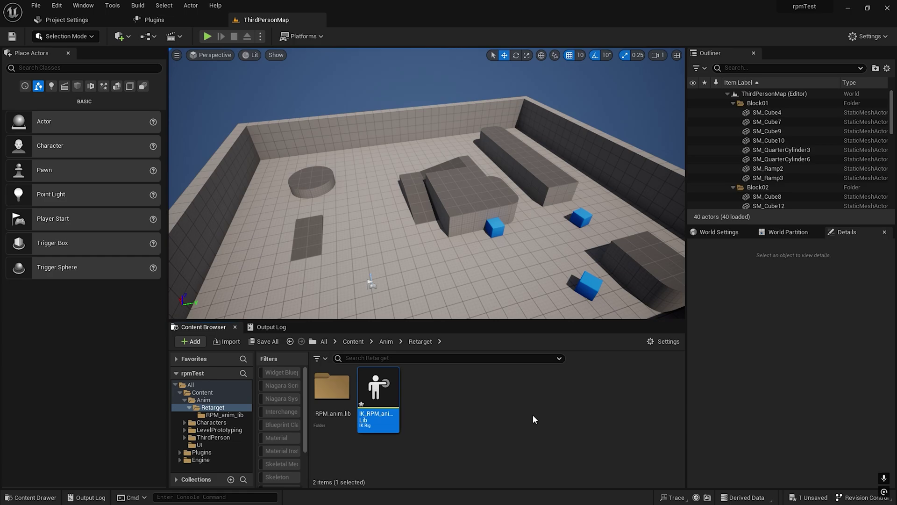
Step: Duplicate the IK_RPM_anim_Lib rig and name the copy IK_RPM_Orig
key("ctrl+d")
type("IK_ROM")
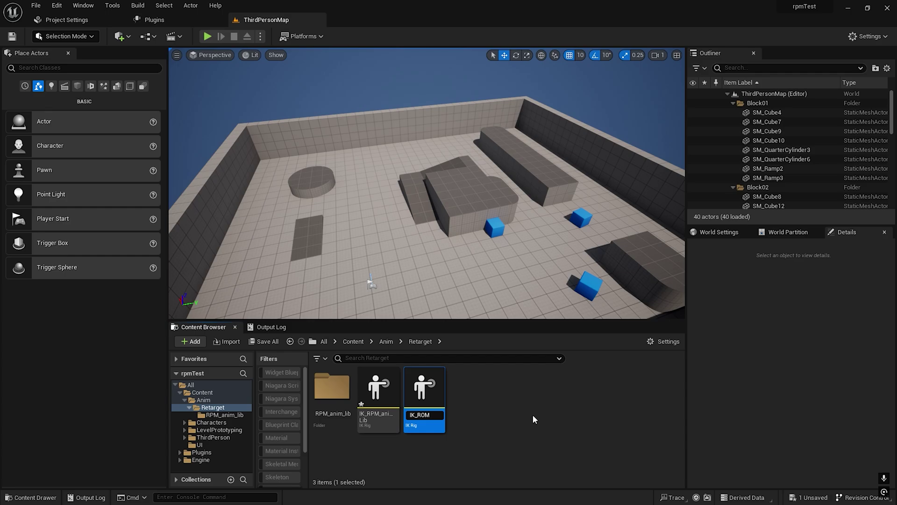
key("BackSpace")
key("BackSpace")
type("PM_Orig")
key("Return")
Step: Open the IK_RPM_anim_Lib rig and dock its editor beside the ThirdPersonMap level in the main window
left_click(384, 398)
double_click(385, 401)
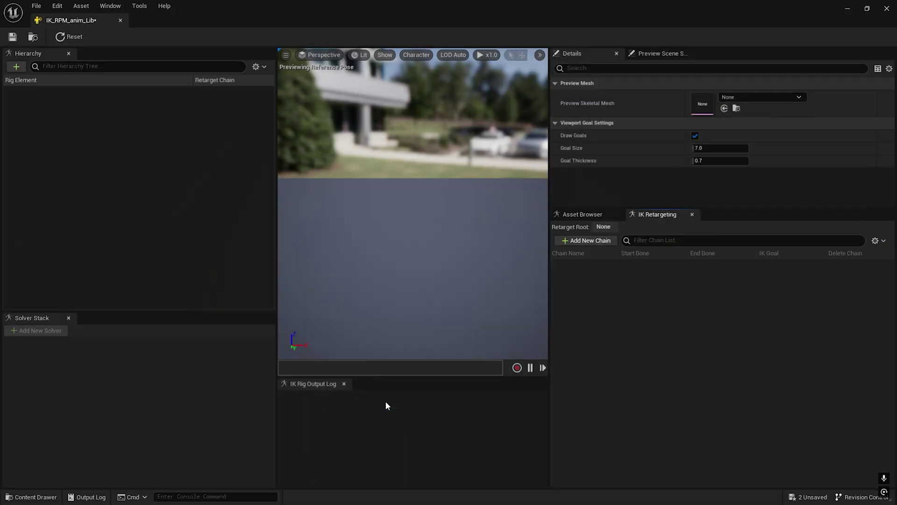
left_click_drag(117, 24, 378, 27)
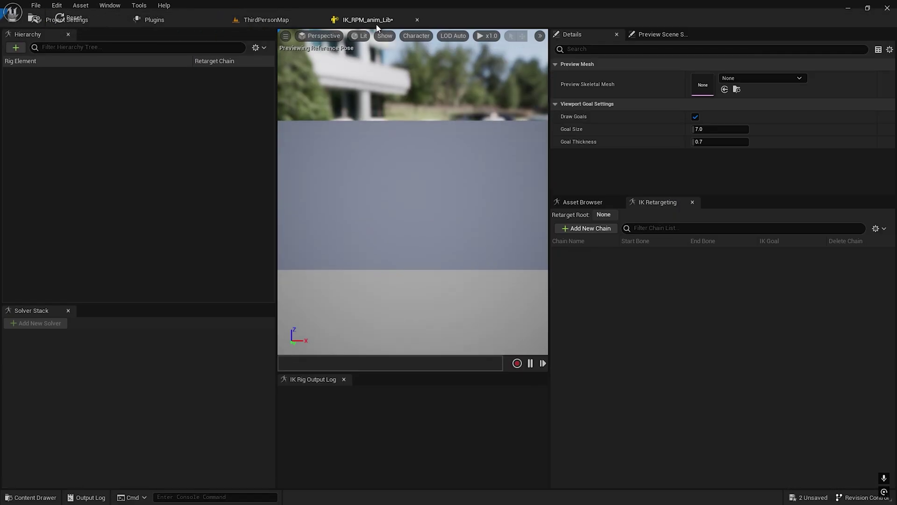
Step: Set the rig's Preview Skeletal Mesh to Feminine_TPose and save IK_RPM_anim_Lib
left_click(754, 96)
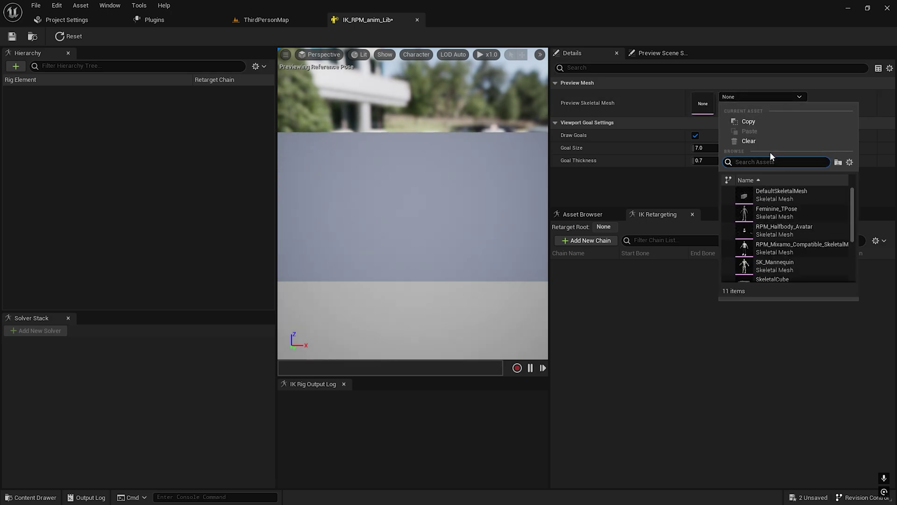
type("rpm")
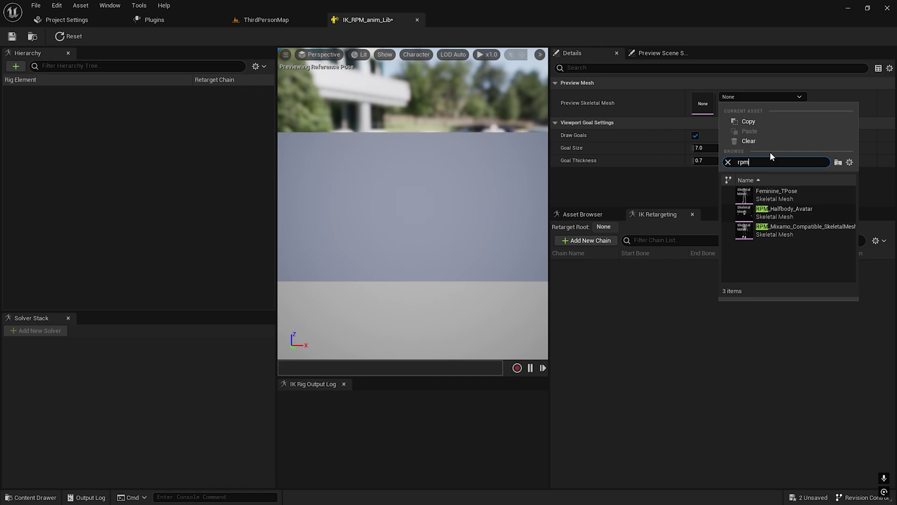
left_click(773, 196)
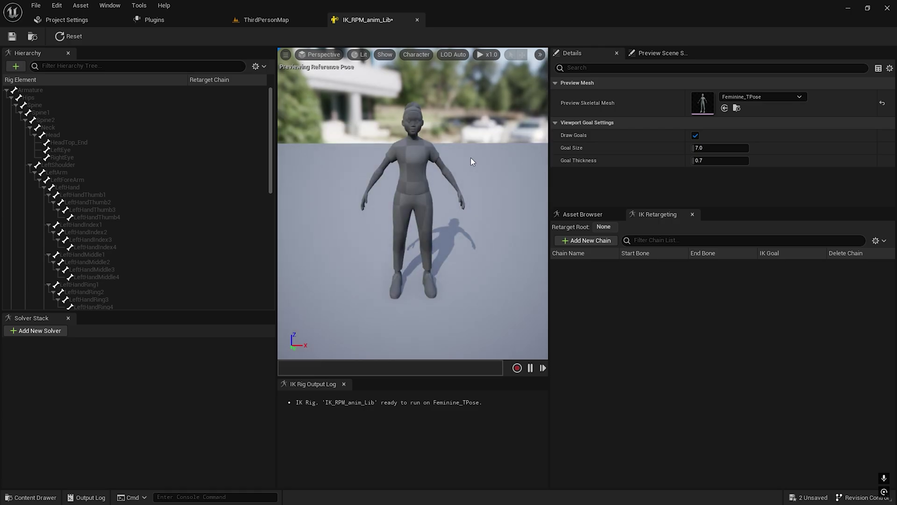
left_click(12, 37)
key("ctrl+space")
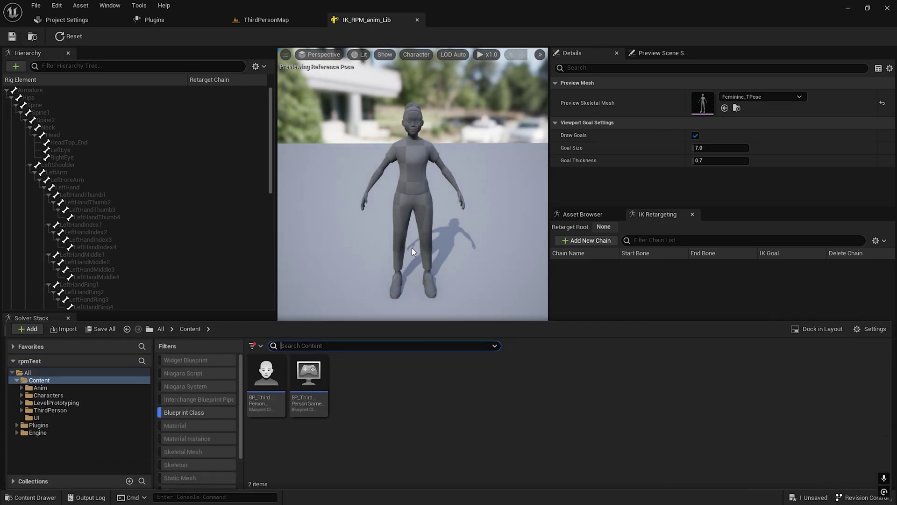
left_click(411, 245)
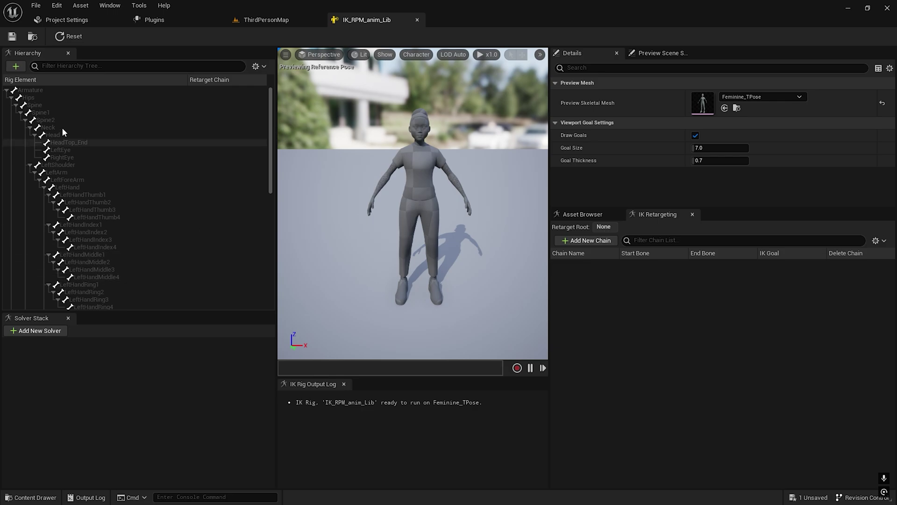
Step: Set the Hips bone as the rig's retarget root
left_click(35, 97)
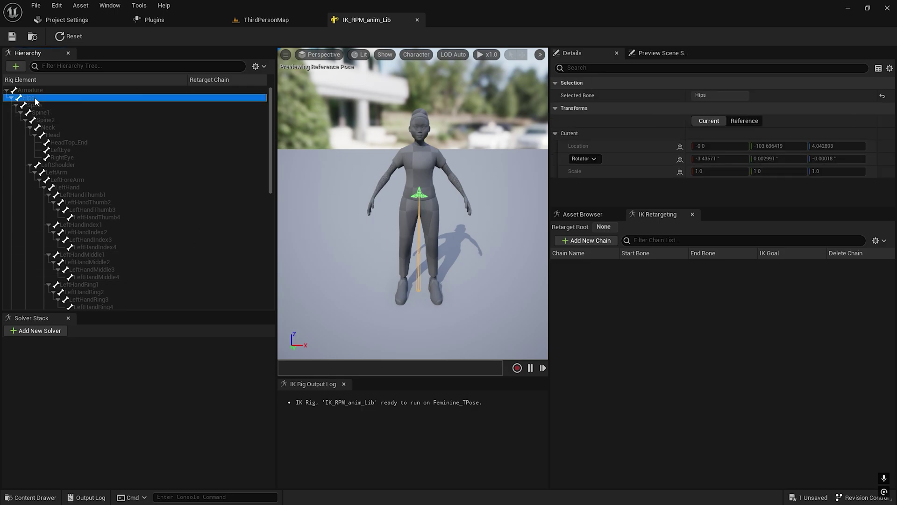
right_click(34, 97)
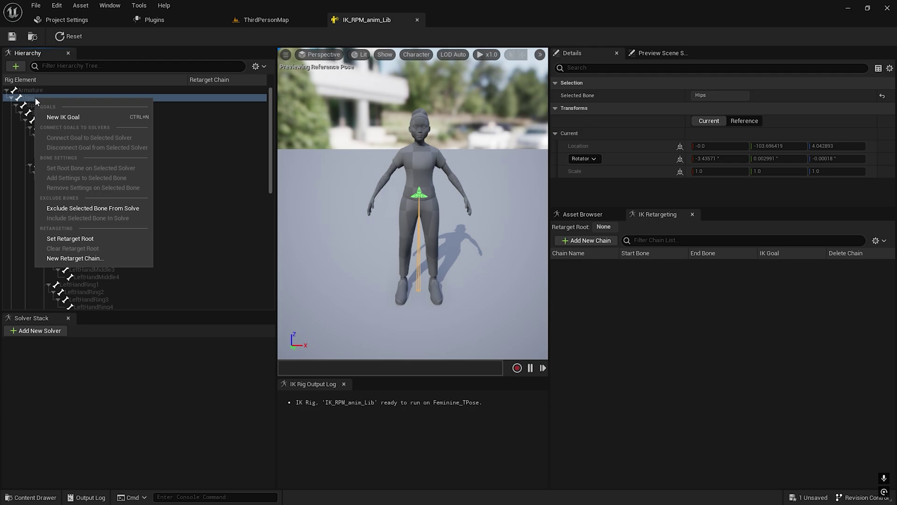
left_click(86, 240)
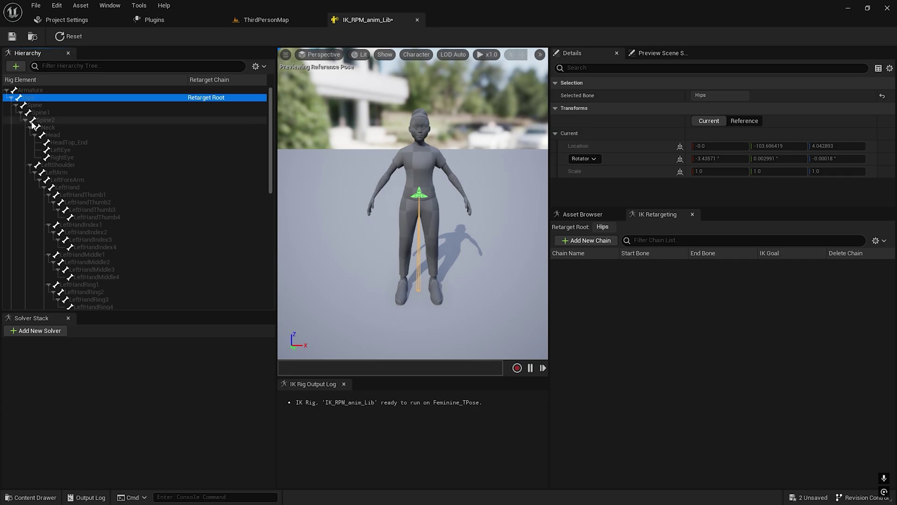
Step: Select the Neck bone and display the skeleton's full bone hierarchy in the preview viewport
left_click(65, 127)
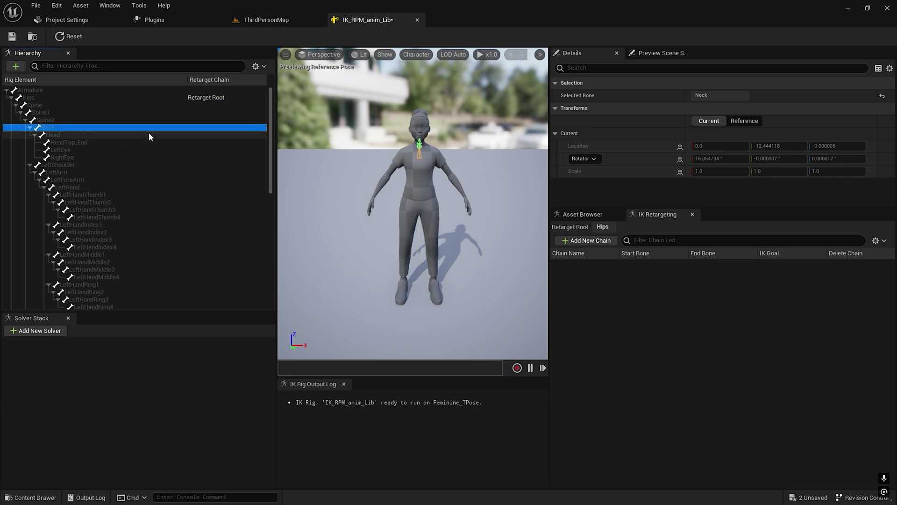
left_click(415, 54)
mouse_move(418, 95)
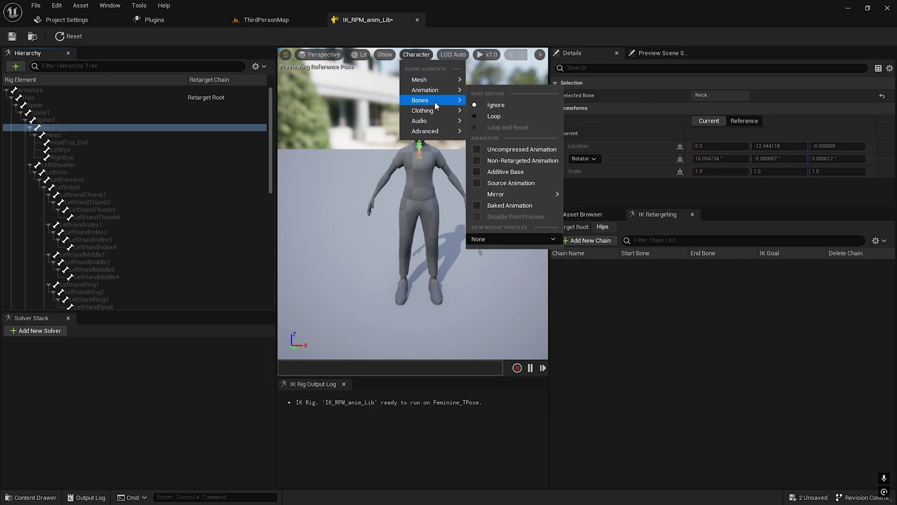
left_click(524, 173)
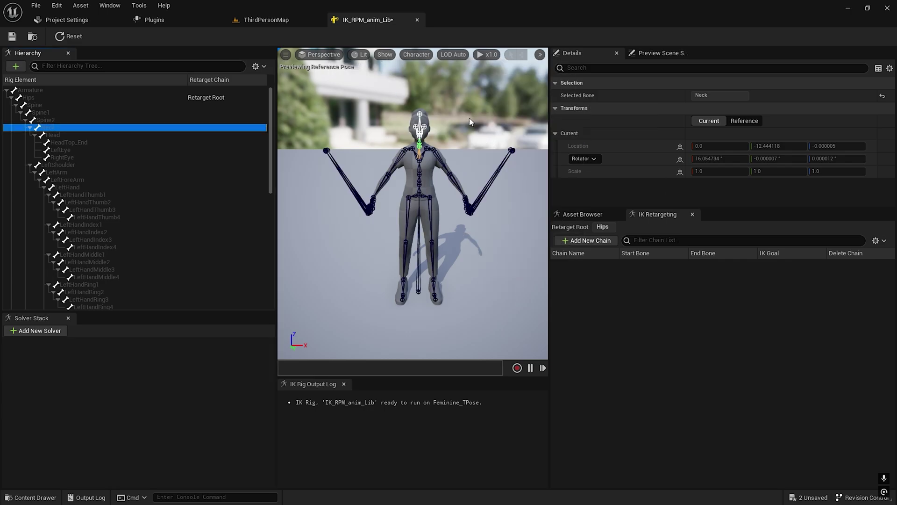
Step: Add a retarget chain named Head from Neck to HeadTop_End, without a goal
left_click(89, 142, "shift")
right_click(90, 143)
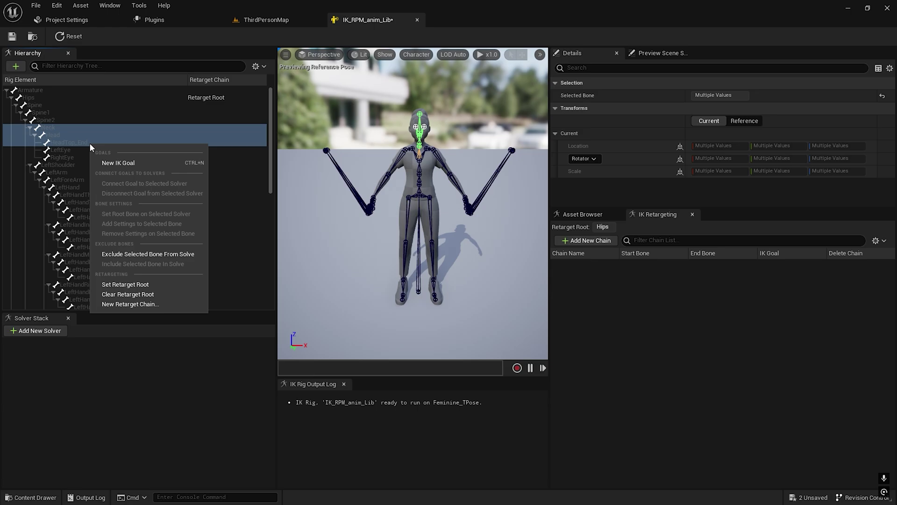
left_click(158, 304)
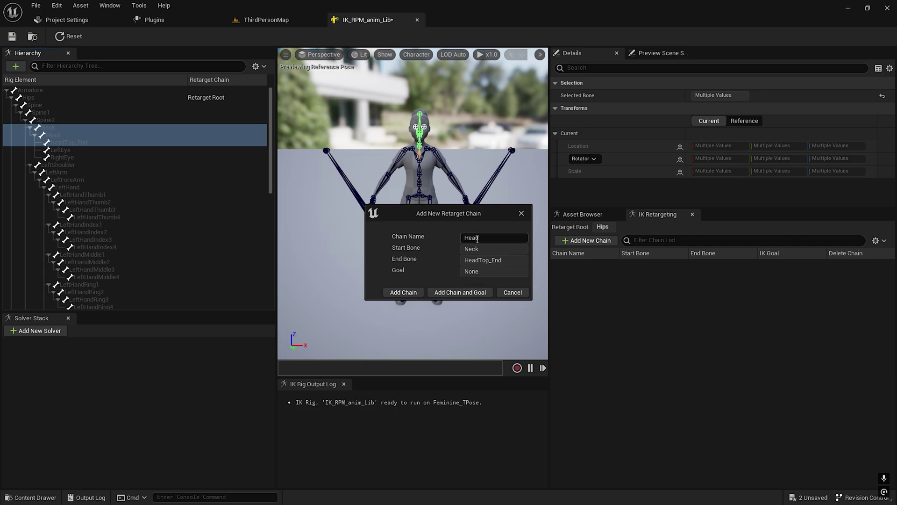
left_click(403, 293)
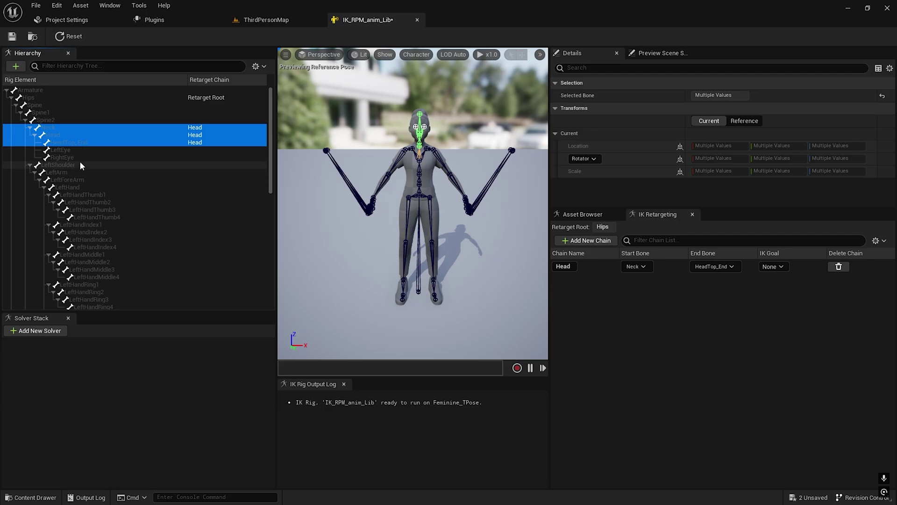
Step: Add a retarget chain named Spine from Spine to Spine2, without a goal
left_click(46, 104)
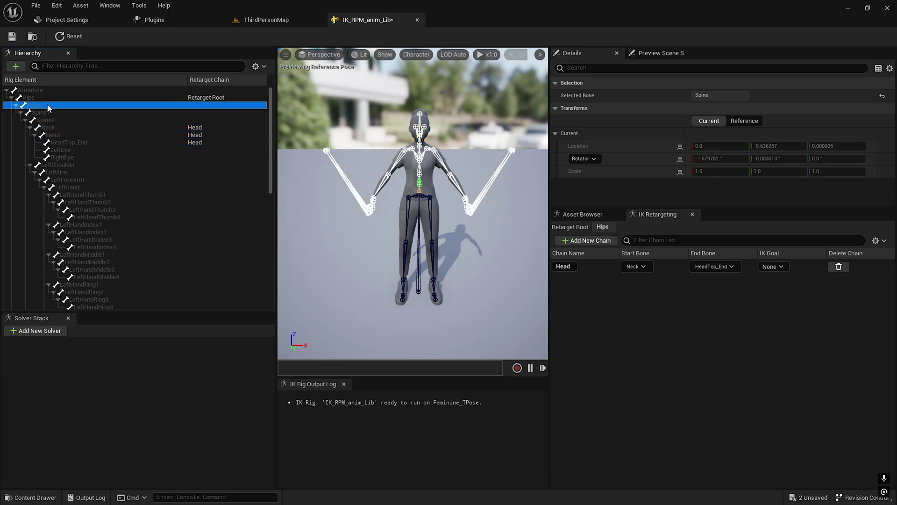
left_click(58, 121, "shift")
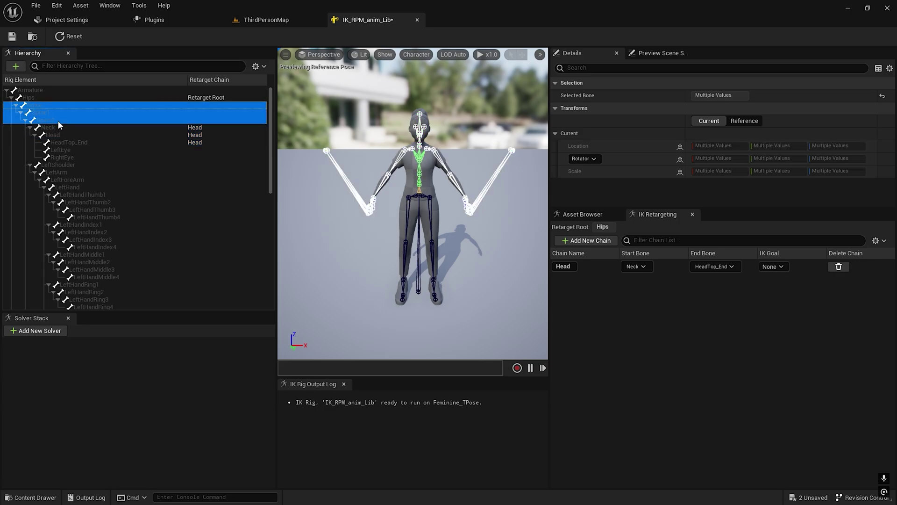
right_click(58, 120)
left_click(103, 282)
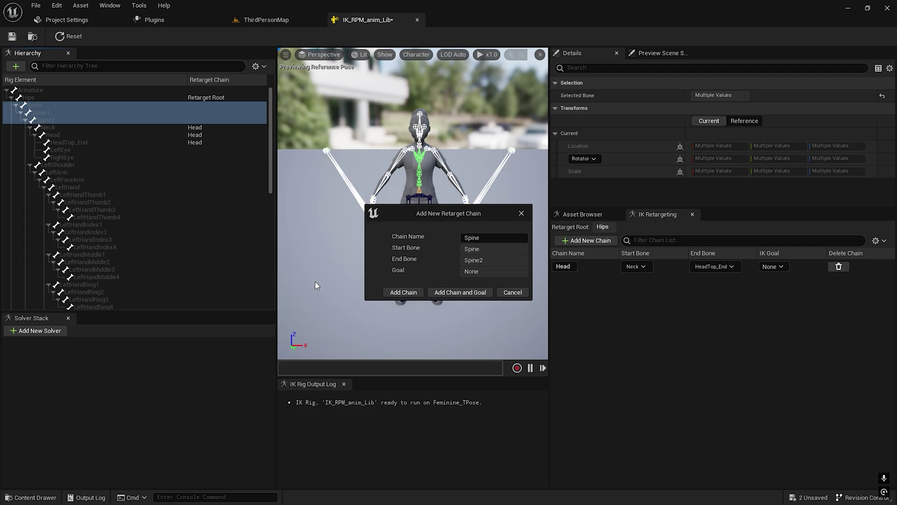
left_click(406, 293)
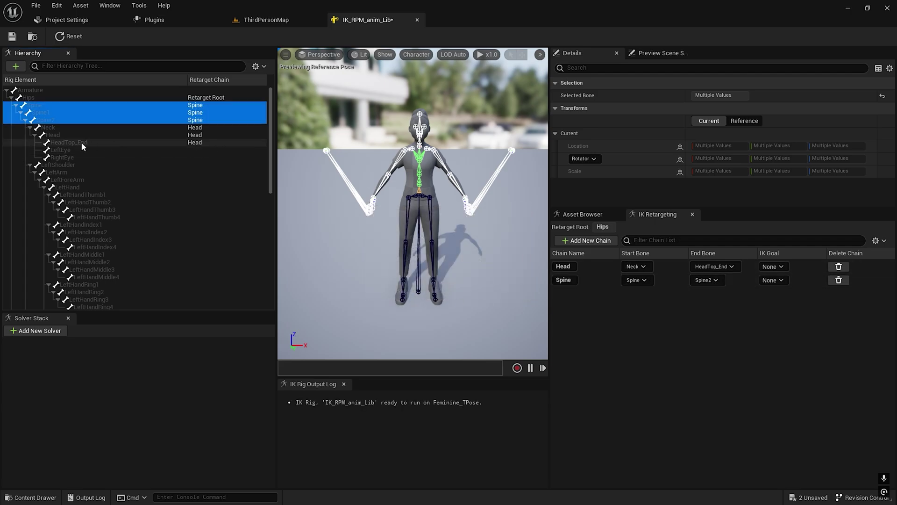
Step: Add a LeftArm retarget chain running from LeftShoulder to LeftHand, without a goal
left_click(82, 172)
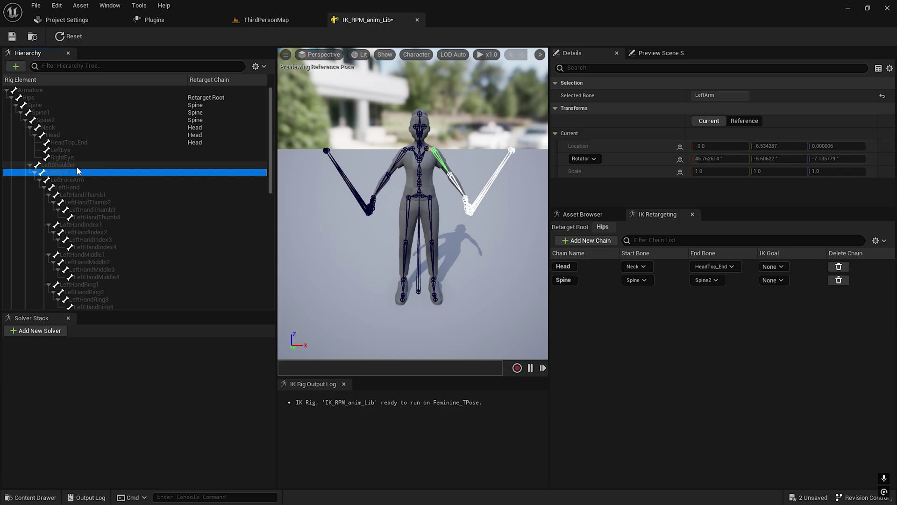
left_click(77, 166)
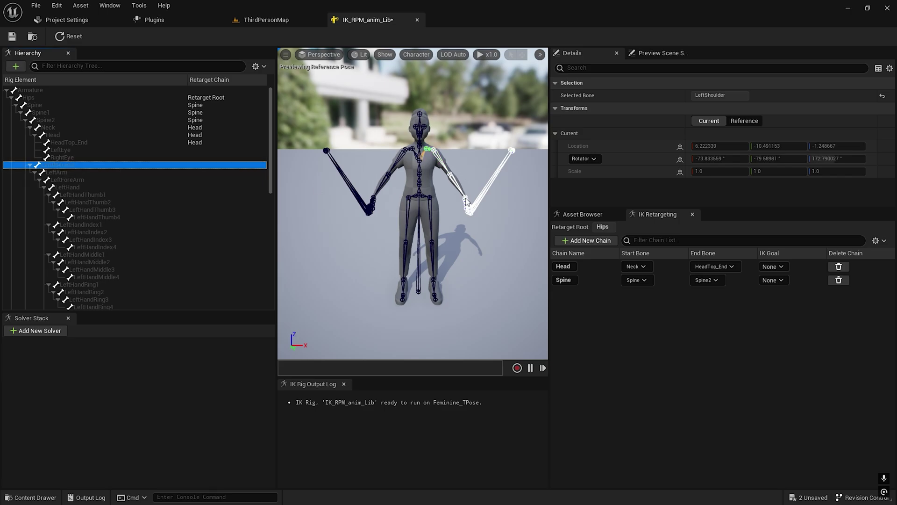
left_click(109, 172, "ctrl")
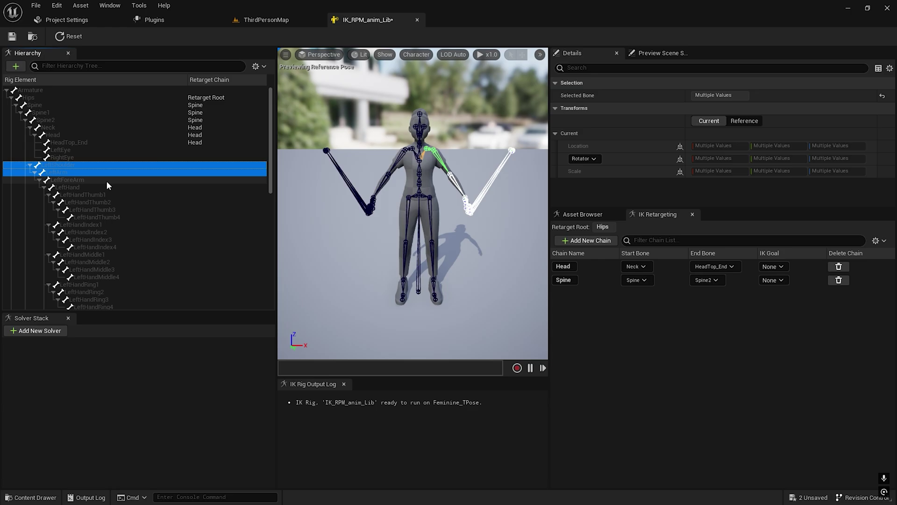
left_click(104, 186, "shift")
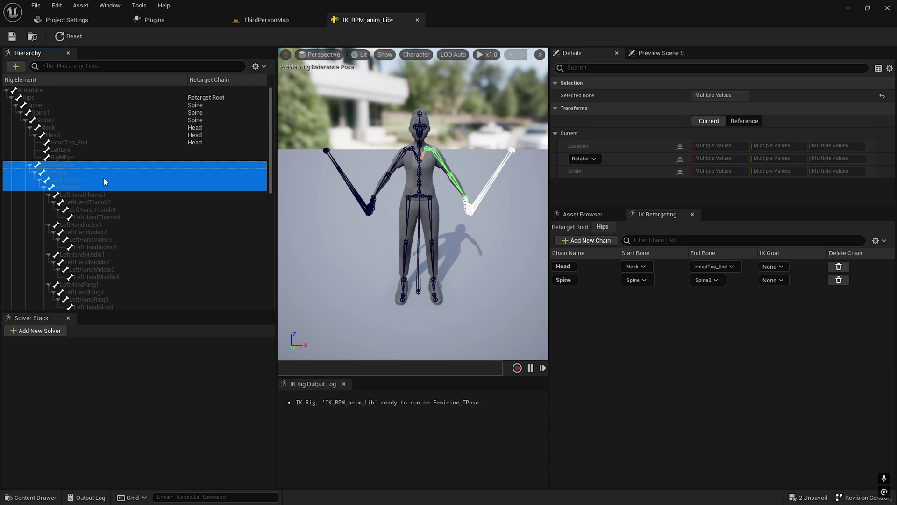
right_click(102, 178)
left_click(140, 339)
left_click(380, 285)
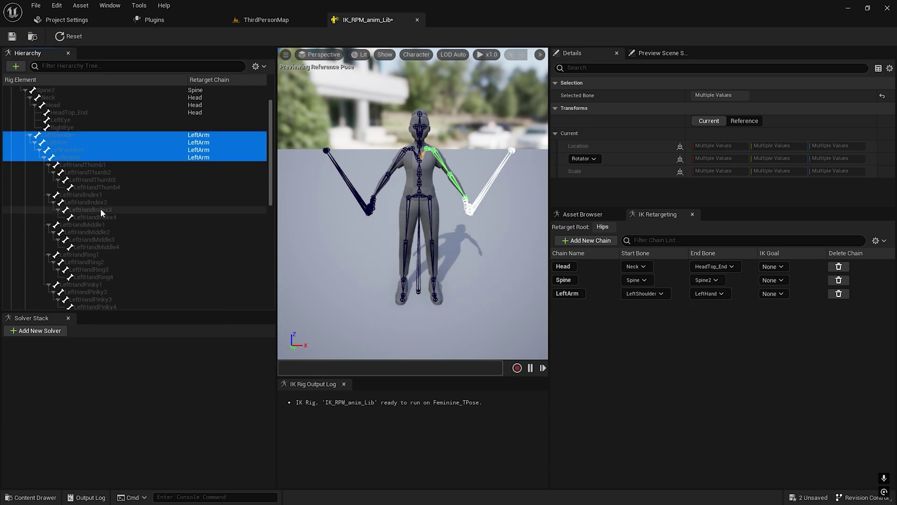
Step: Add a RightArm retarget chain running from RightShoulder to RightHand, without a goal
scroll(89, 210, "down", 5)
left_click(75, 212)
left_click(94, 232, "shift")
right_click(94, 232)
left_click(130, 394)
left_click(399, 293)
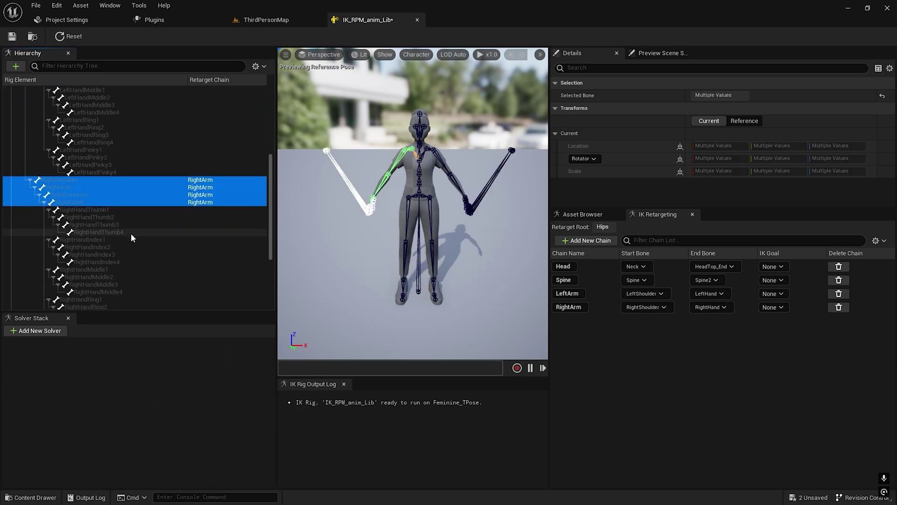
Step: Add a LeftLeg retarget chain running from LeftUpLeg to LeftToe_End, without a goal
scroll(94, 231, "down", 5)
left_click(47, 238)
left_click(64, 268, "shift")
right_click(63, 269)
left_click(108, 425)
left_click(399, 293)
Step: Add a RightLeg retarget chain running from RightUpLeg to RightToe_End, without a goal
left_click(62, 277)
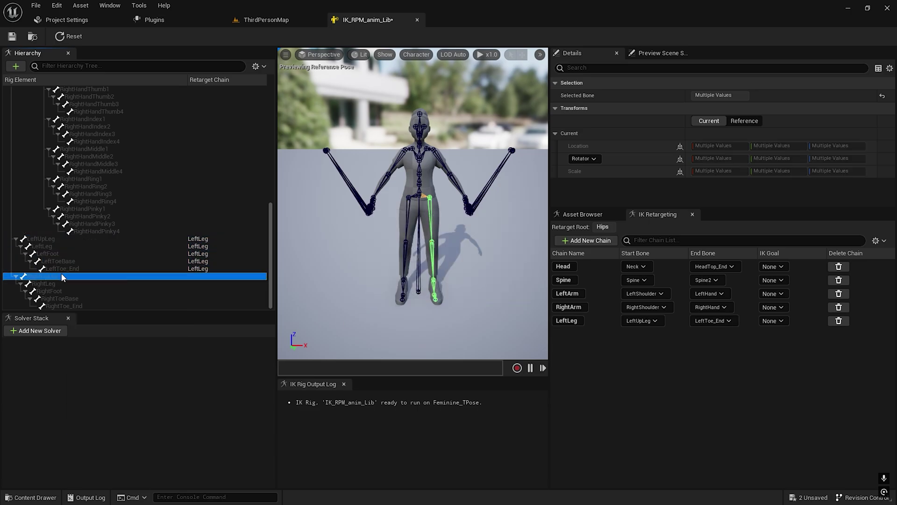
left_click(75, 304, "shift")
right_click(75, 304)
left_click(106, 460)
left_click(399, 292)
Step: Add a retarget chain from RightHandPinky1 to RightHandPinky4 and name it RightHandPinky
scroll(99, 240, "up", 2)
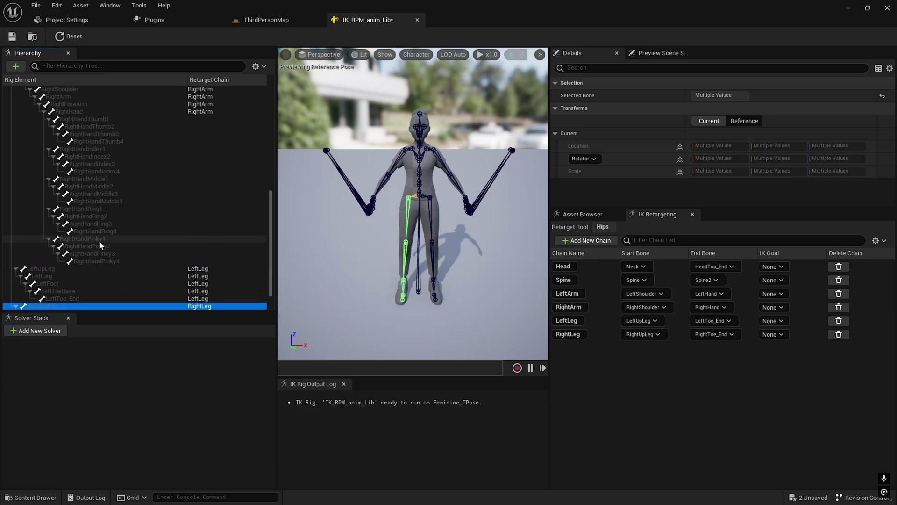
left_click(108, 240)
left_click(115, 261, "shift")
right_click(115, 261)
left_click(150, 418)
left_click_drag(465, 249, 509, 248)
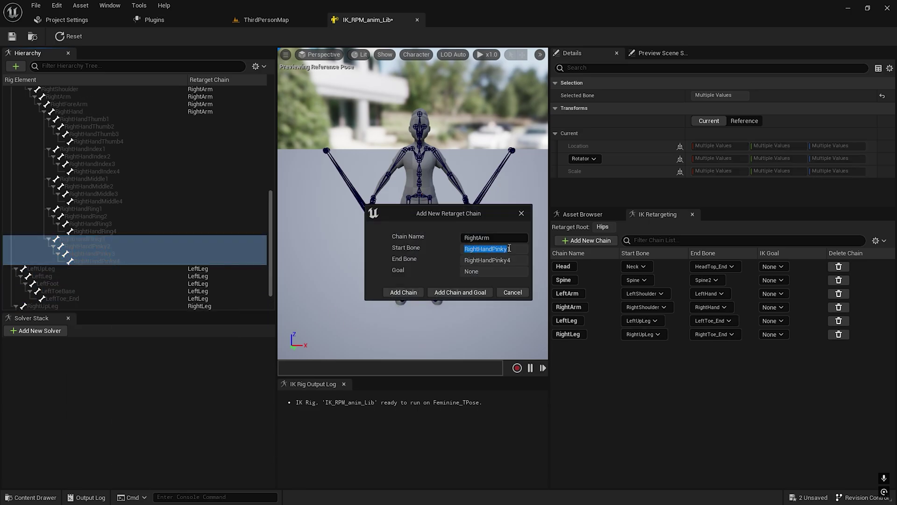
key("ctrl+c")
double_click(494, 237)
key("ctrl+v")
left_click(403, 292)
Step: Add a retarget chain from RightHandRing1 to RightHandRing4 and name it RightHandRing
left_click(94, 230)
left_click(98, 208, "shift")
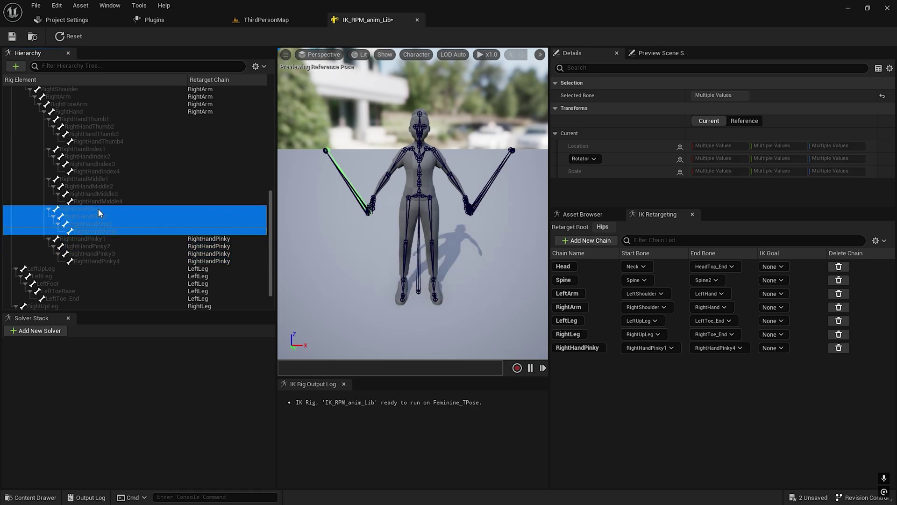
right_click(98, 208)
left_click(132, 366)
left_click_drag(464, 248, 502, 248)
key("ctrl+c")
double_click(494, 237)
key("ctrl+v")
left_click(404, 292)
Step: Add a retarget chain from RightHandMiddle1 to RightHandMiddle4 and name it RightHandMiddle
left_click(94, 201)
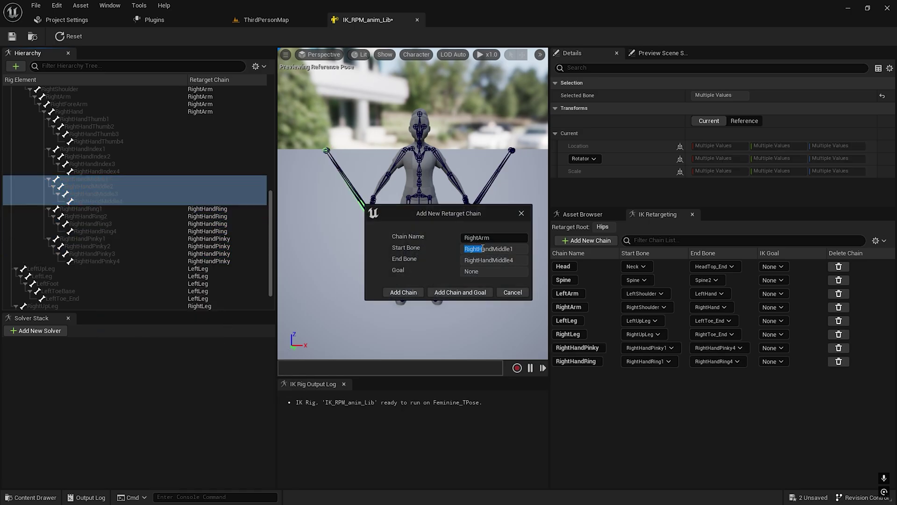
key("ctrl+c")
double_click(494, 237)
key("ctrl+v")
left_click(403, 292)
Step: Add a retarget chain from RightHandIndex1 to RightHandIndex4 and name it RightHandIndex
scroll(170, 245, "up", 3)
left_click(93, 231)
left_click(93, 208, "shift")
right_click(93, 208)
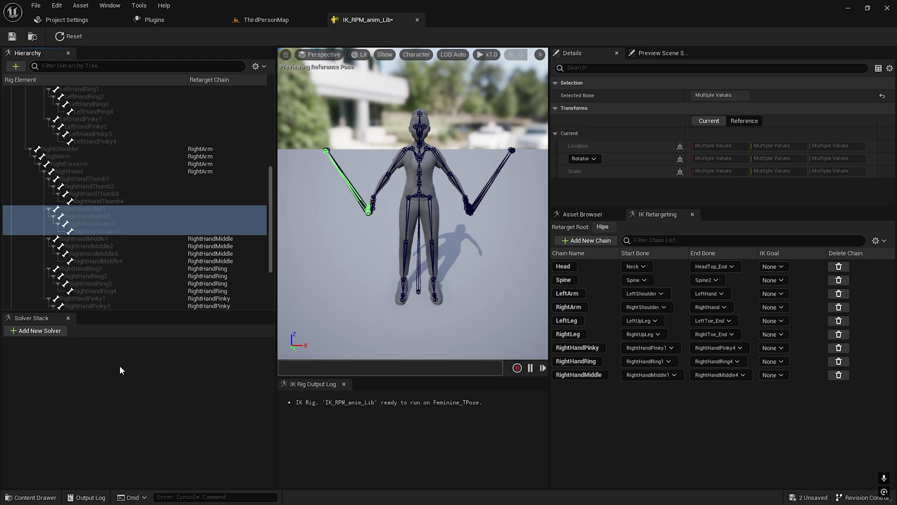
left_click_drag(465, 248, 503, 249)
double_click(494, 238)
key("ctrl+v")
left_click(403, 292)
Step: Add a retarget chain from RightHandThumb1 to RightHandThumb4 and name it RightHandThumb
left_click(87, 201)
left_click(96, 178, "shift")
right_click(96, 178)
left_click(131, 334)
double_click(494, 237)
key("ctrl+v")
left_click(403, 292)
Step: Add a retarget chain from LeftHandPinky1 to LeftHandPinky4 and name it LeftHandPinky
scroll(140, 233, "up", 3)
right_click(97, 208)
left_click(132, 366)
left_click_drag(118, 231, 97, 179)
key("ctrl+c")
double_click(494, 237)
key("ctrl+v")
left_click(403, 292)
Step: Add a retarget chain from LeftHandRing1 to LeftHandRing4 and name it LeftHandRing
right_click(96, 178)
left_click(131, 334)
left_click_drag(464, 249, 501, 249)
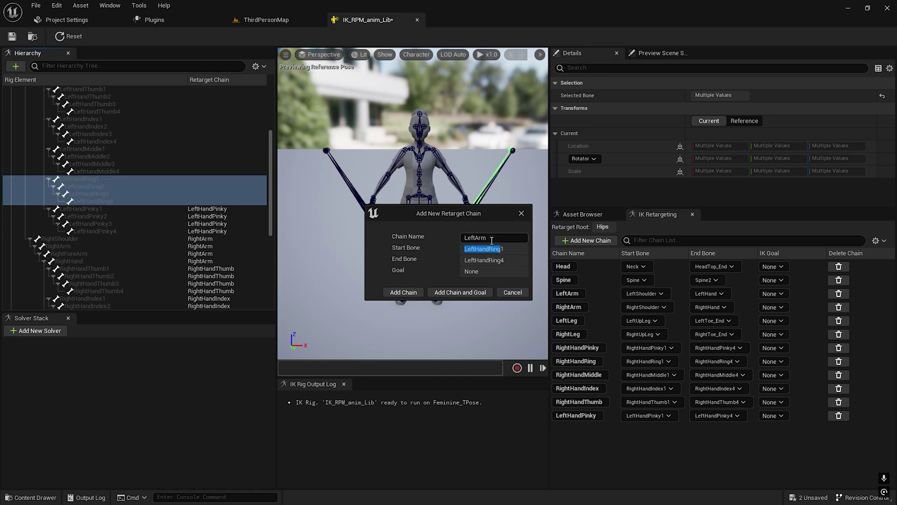
double_click(494, 237)
key("ctrl+v")
left_click(404, 292)
Step: Add a retarget chain from LeftHandMiddle1 to LeftHandMiddle4 and name it LeftHandMiddle
right_click(96, 178)
left_click(131, 335)
left_click_drag(96, 201, 111, 150)
left_click(403, 293)
Step: Add a retarget chain from LeftHandIndex1 to LeftHandIndex4 and name it LeftHandIndex
left_click(114, 171)
right_click(111, 151)
left_click(130, 306)
left_click(403, 292)
Step: Add a retarget chain from LeftHandThumb1 to LeftHandThumb4 and name it LeftHandThumb
left_click_drag(96, 217, 119, 193)
right_click(118, 192)
left_click(131, 348)
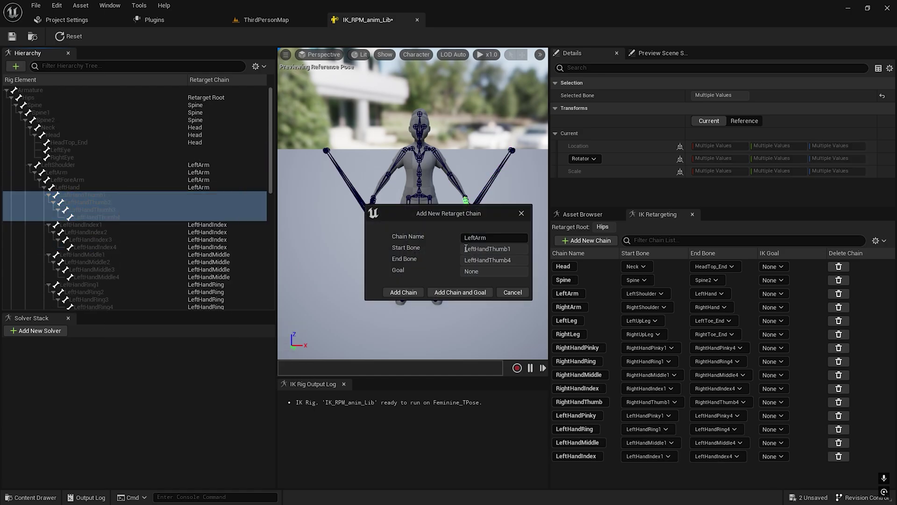
key("ctrl+c")
double_click(494, 238)
key("ctrl+v")
left_click(403, 293)
Step: Review the retarget chain assignments throughout the bone hierarchy, from the Armature root to the hands
scroll(186, 260, "down", 8)
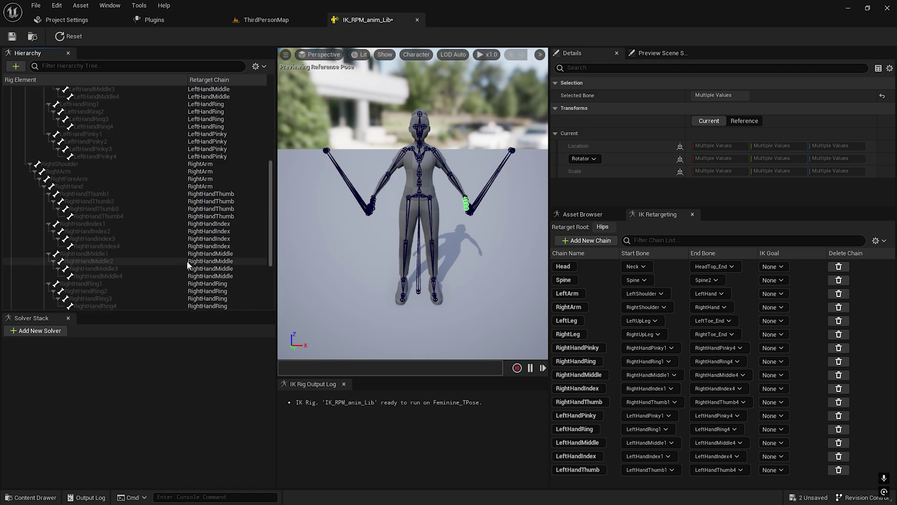
scroll(111, 189, "up", 8)
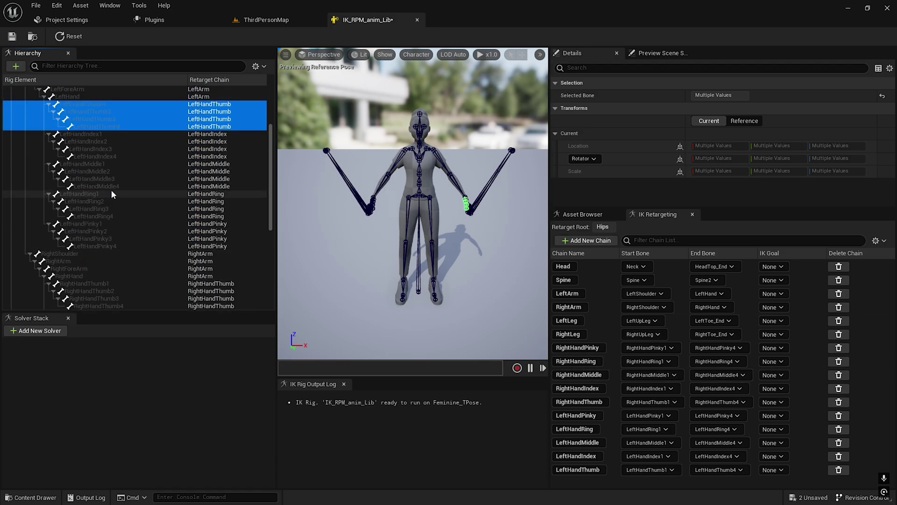
scroll(203, 260, "down", 8)
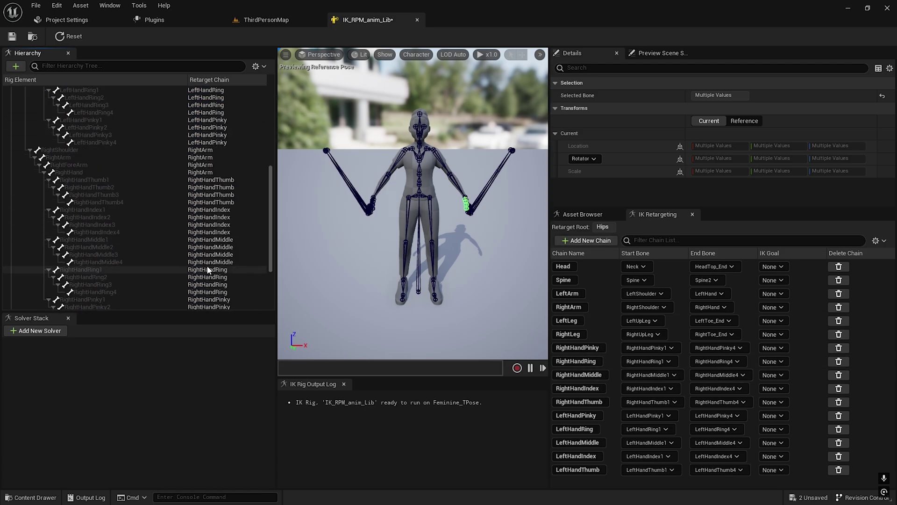
scroll(209, 264, "up", 8)
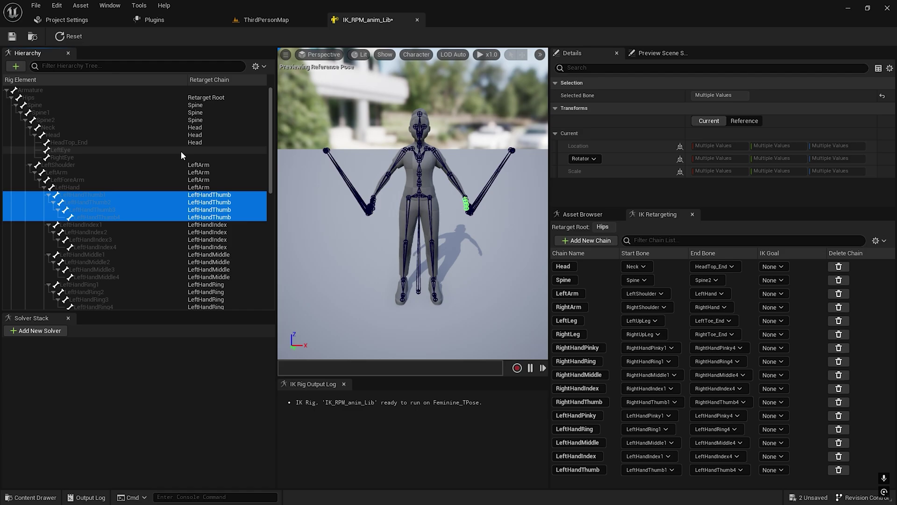
left_click(206, 91)
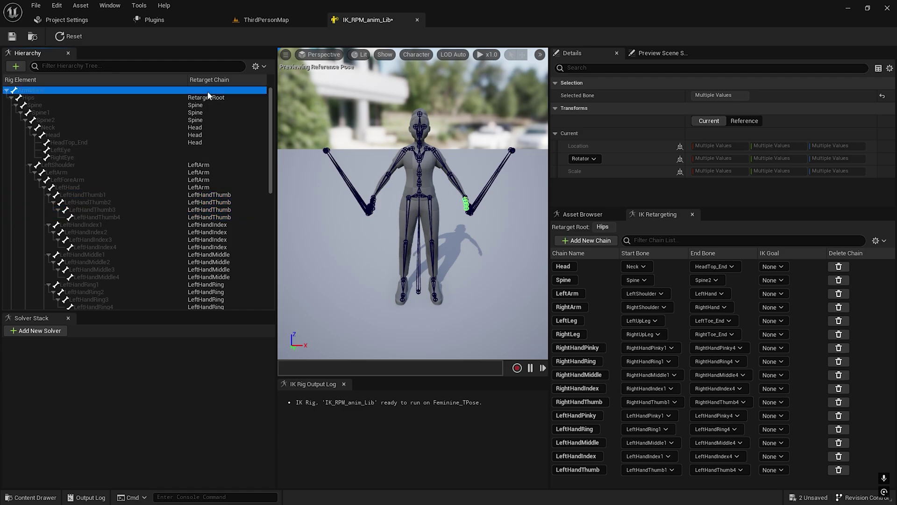
left_click(199, 120)
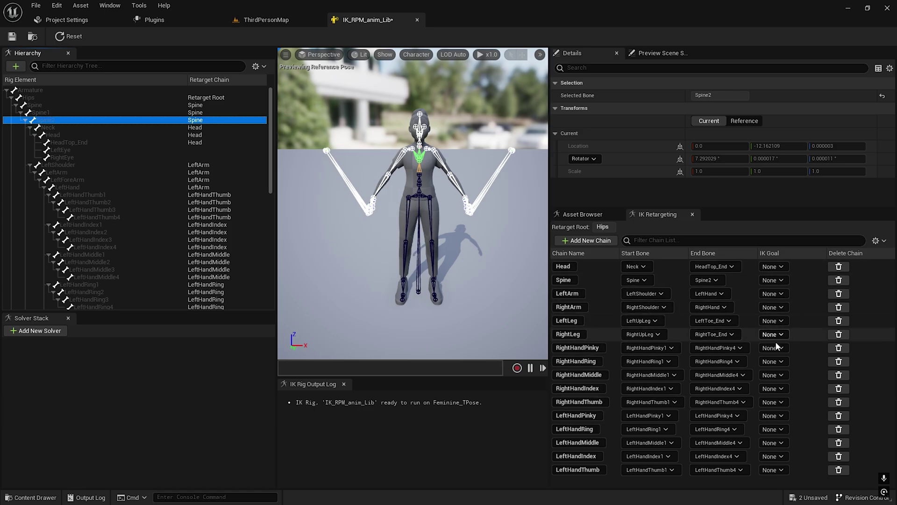
left_click(470, 240)
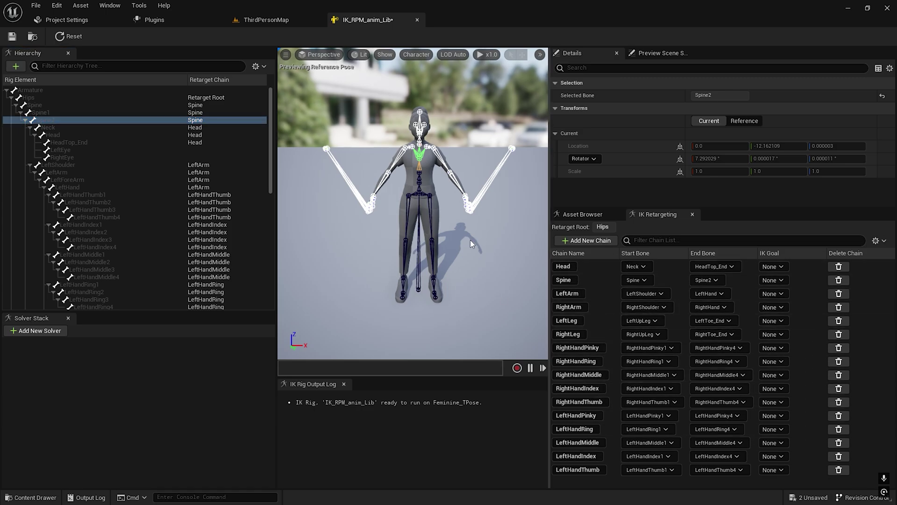
Step: Return to the ThirdPersonMap level with the Retarget folder's assets on view
key("ctrl+space")
left_click(438, 238)
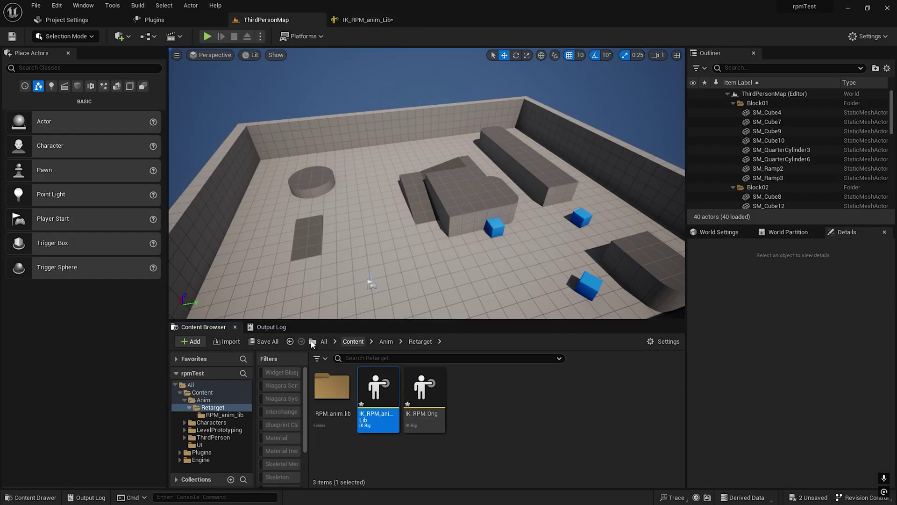
Step: Close the docked Content Browser in the level editor and save the IK_RPM_anim_Lib rig
left_click(235, 327)
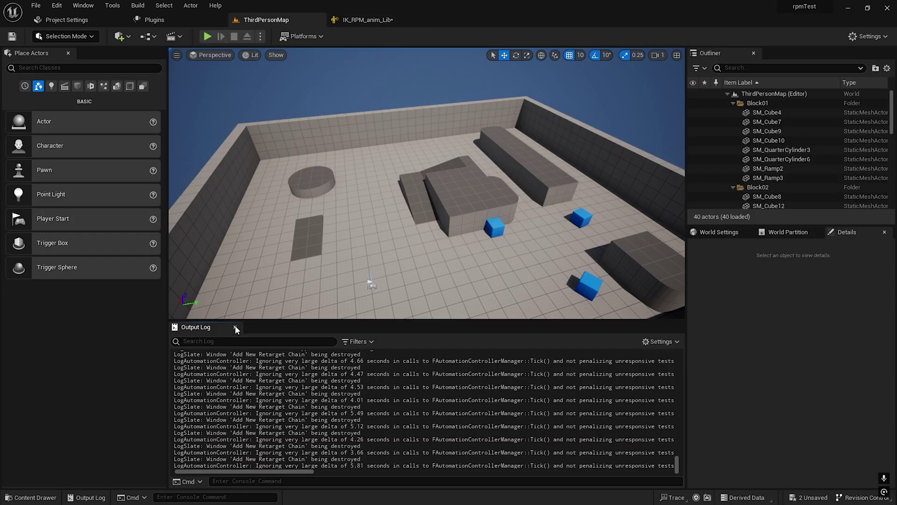
left_click(367, 20)
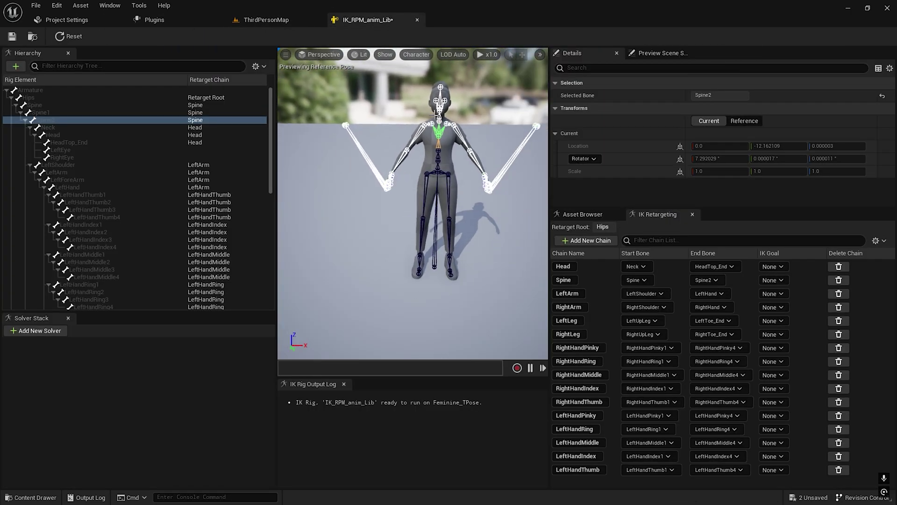
key("ctrl+space")
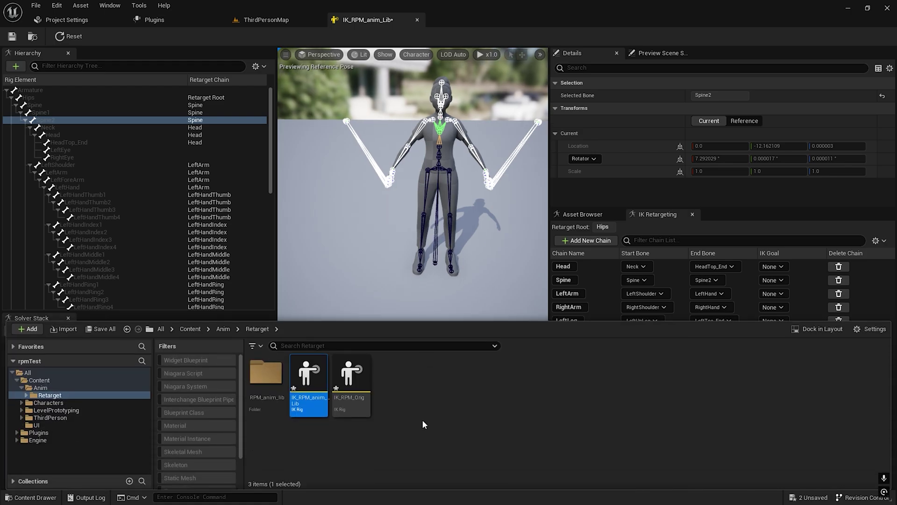
left_click(12, 36)
key("ctrl+space")
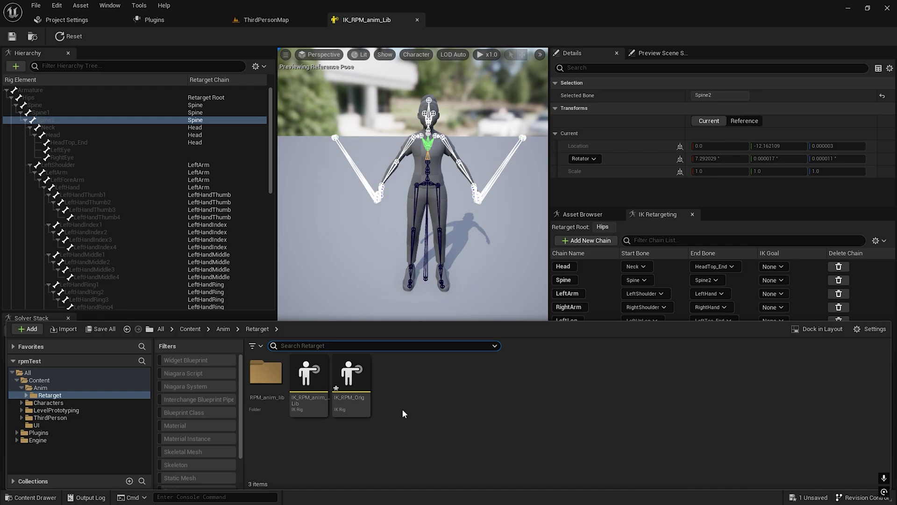
Step: Delete the existing IK_RPM_Orig rig from the Retarget folder
left_click(367, 391)
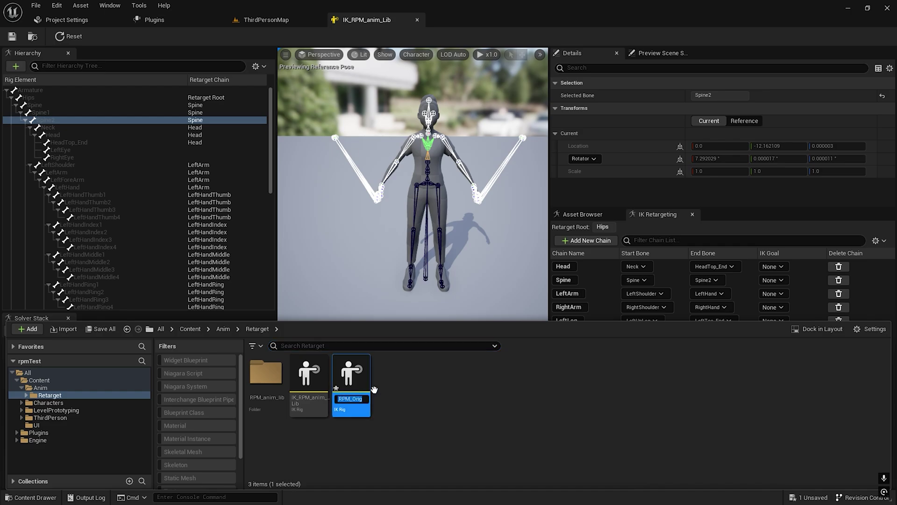
left_click(376, 394)
left_click(369, 390)
key("Delete")
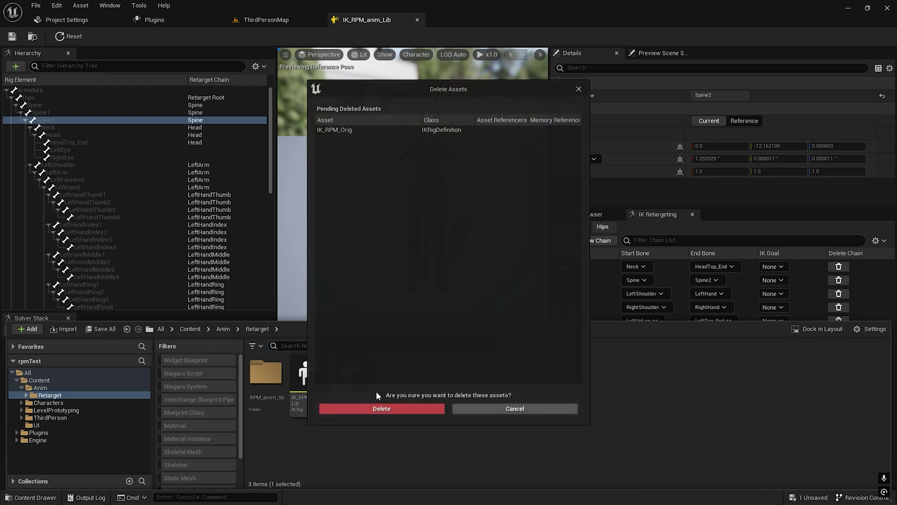
left_click(396, 410)
Step: Duplicate the IK_RPM_anim_Lib rig as IK_RPM_Orig and open the copy for editing
left_click(326, 395)
key("ctrl+d")
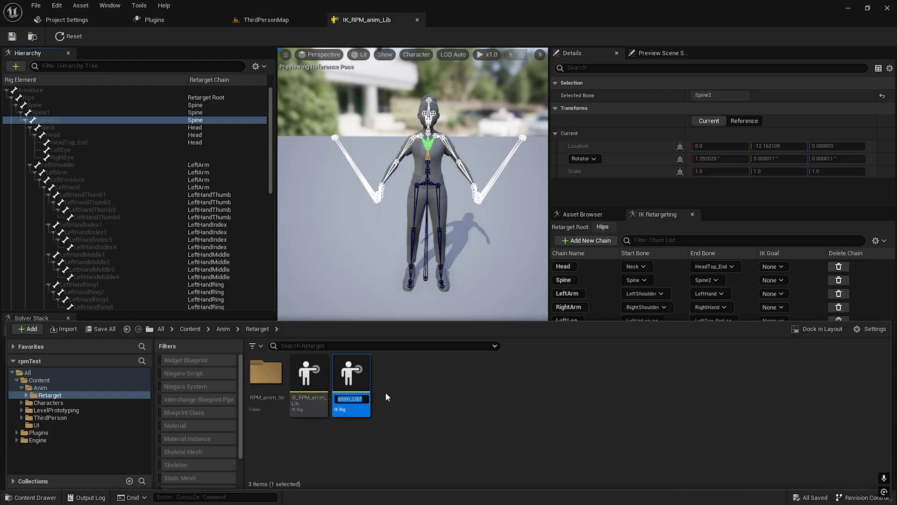
type("IK_RPM_Orig")
key("Return")
double_click(357, 383)
Step: Set the IK_RPM_Orig rig's preview skeletal mesh to RPM_Mixamo_Compatible_SkeletalMesh
left_click(757, 97)
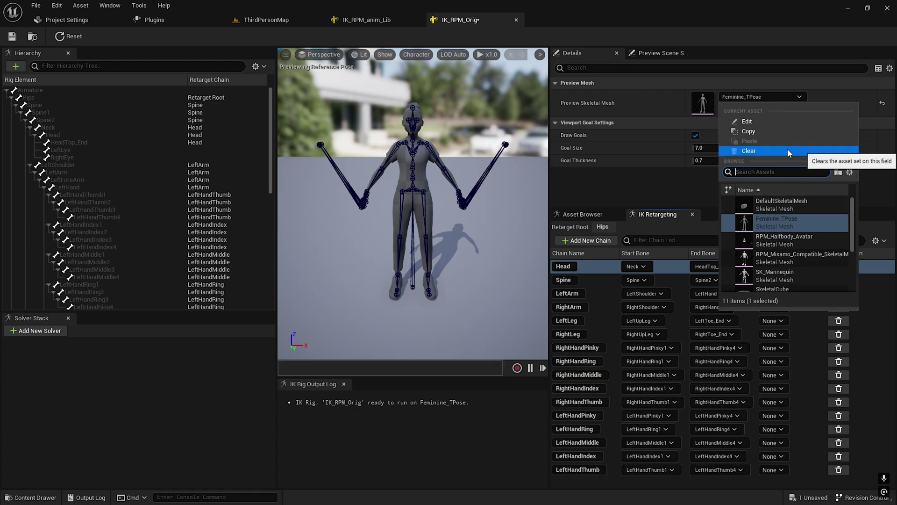
type("rpm")
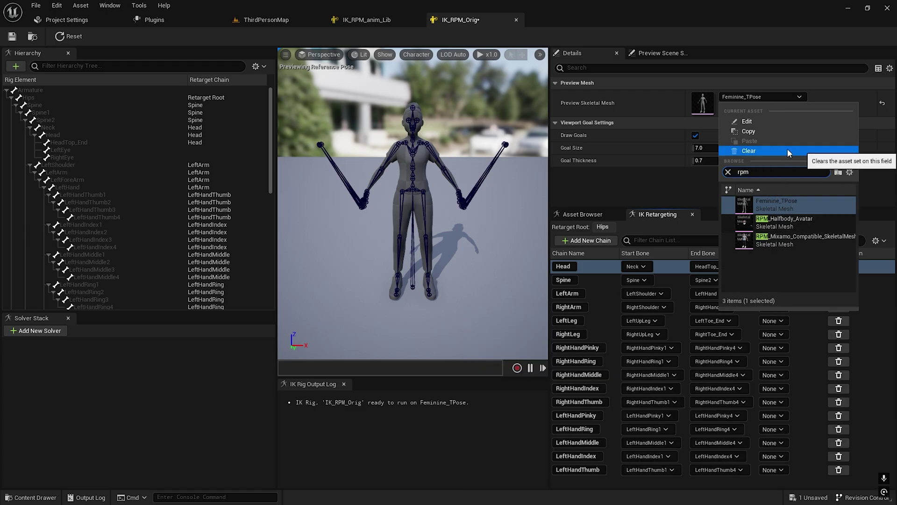
left_click(773, 240)
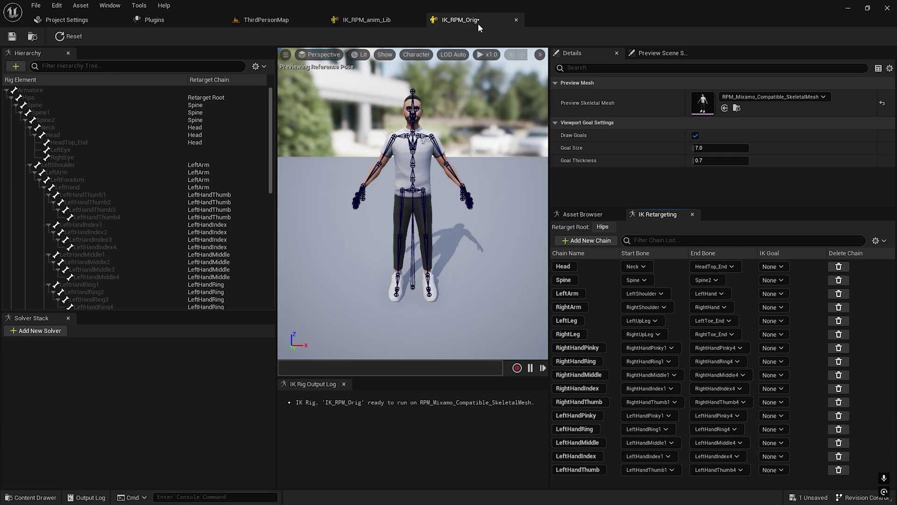
Step: Place the IK_RPM_Orig and IK_RPM_anim_Lib editors side by side and widen their chain lists to compare the retarget chains
left_click_drag(478, 24, 475, 119)
left_click_drag(622, 116, 895, 192)
left_click(110, 120)
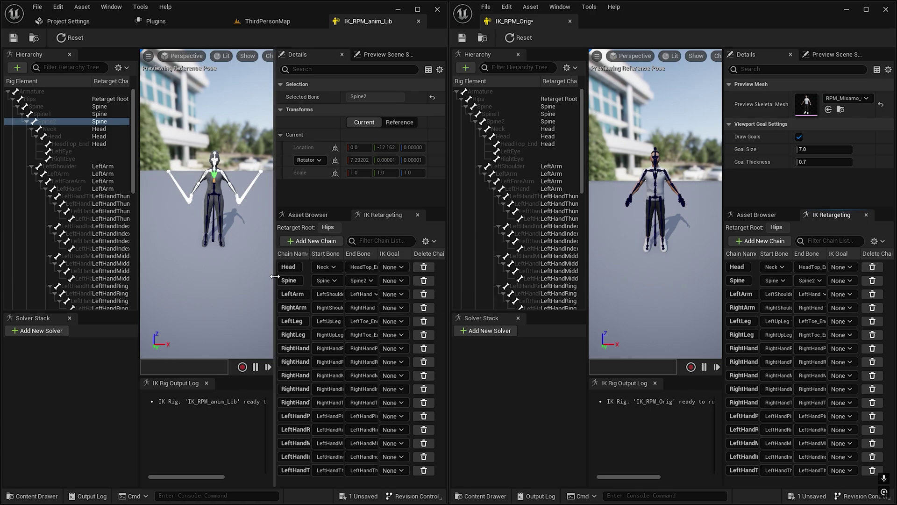
left_click_drag(275, 278, 207, 278)
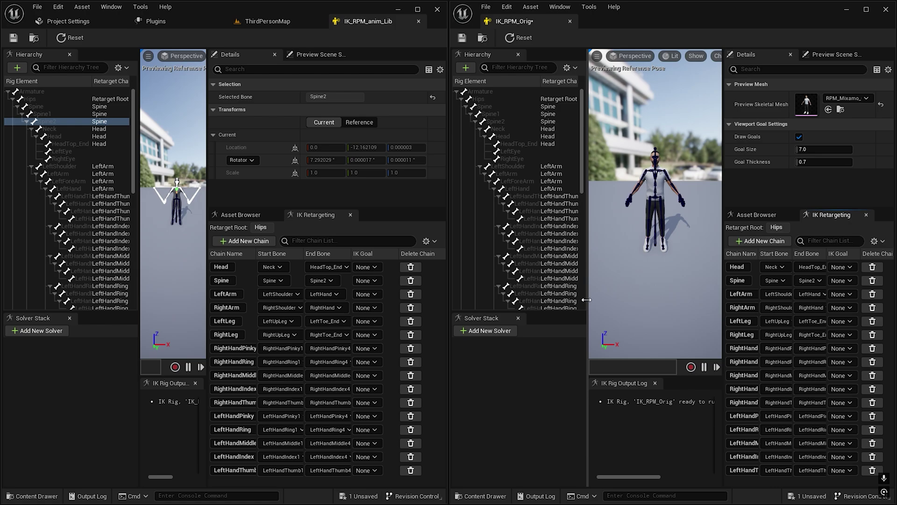
left_click_drag(588, 299, 566, 299)
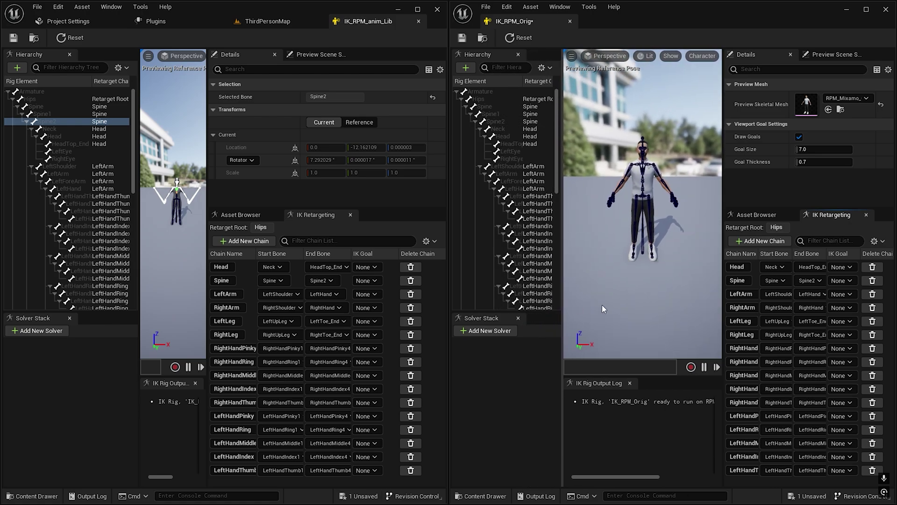
left_click_drag(719, 303, 629, 304)
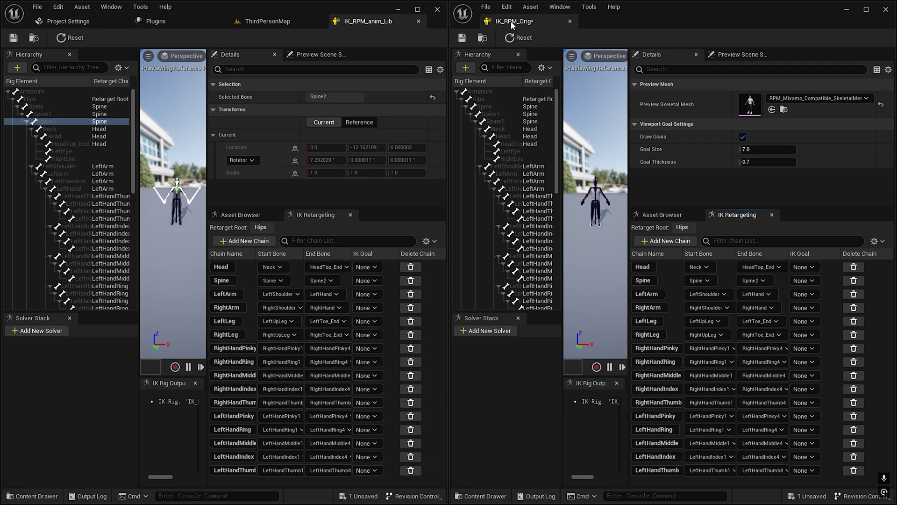
Step: Dock the IK_RPM_Orig editor back into the maximized main window, enlarge its viewport and save the rig
left_click_drag(512, 21, 439, 25)
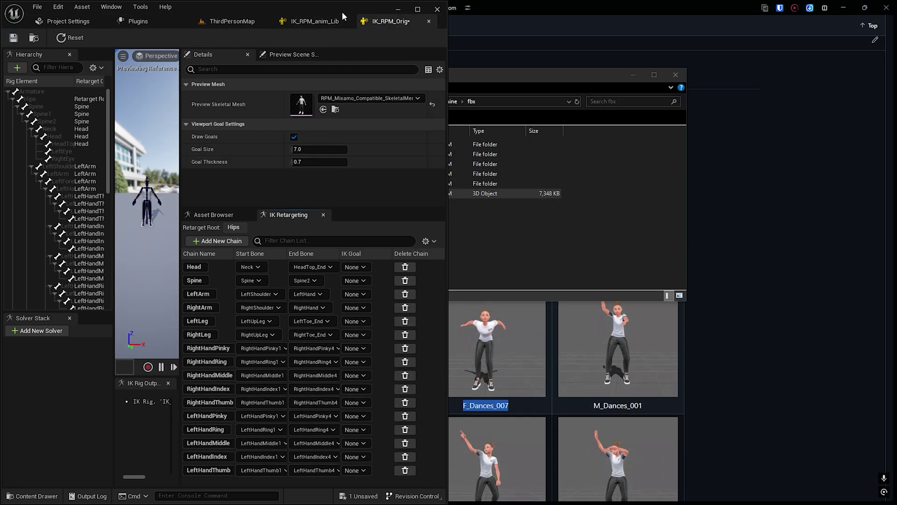
double_click(341, 11)
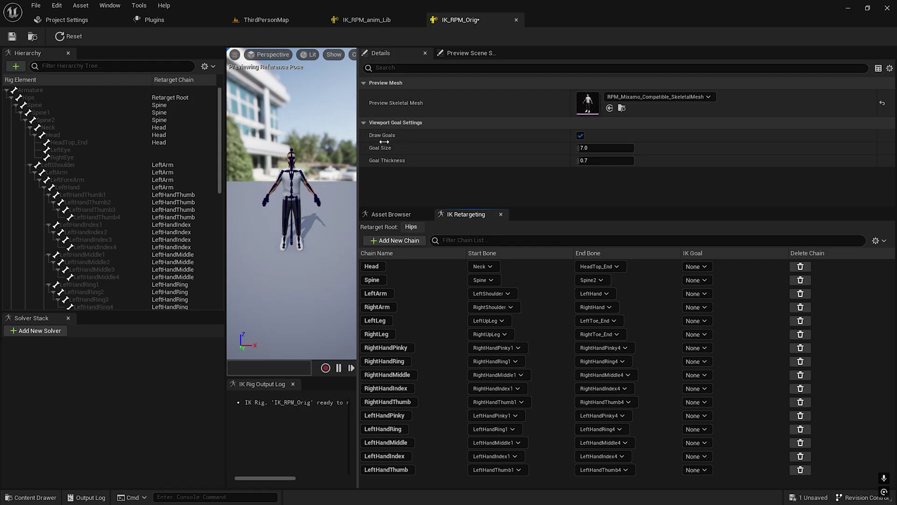
left_click_drag(357, 154, 594, 152)
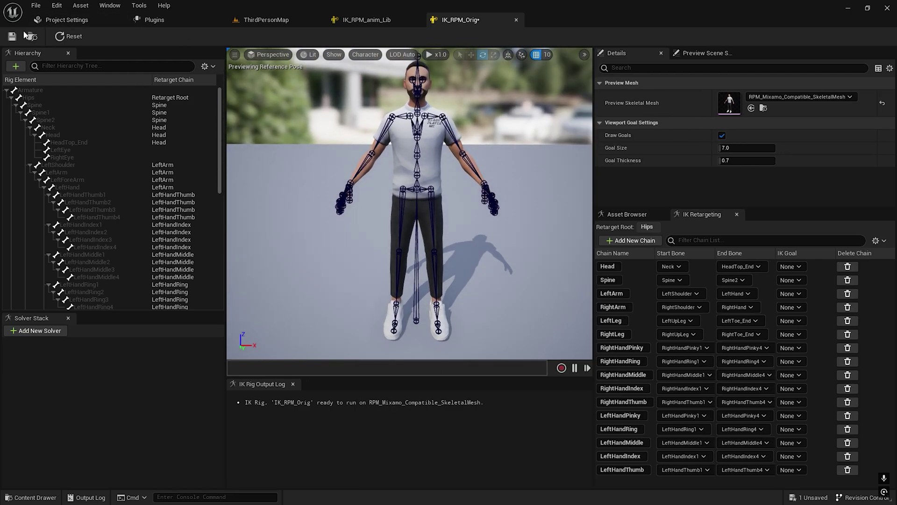
left_click(11, 36)
Step: Create an IK Retargeter in the Retarget folder and name it rpmLibToOrig
key("ctrl+space")
right_click(468, 407)
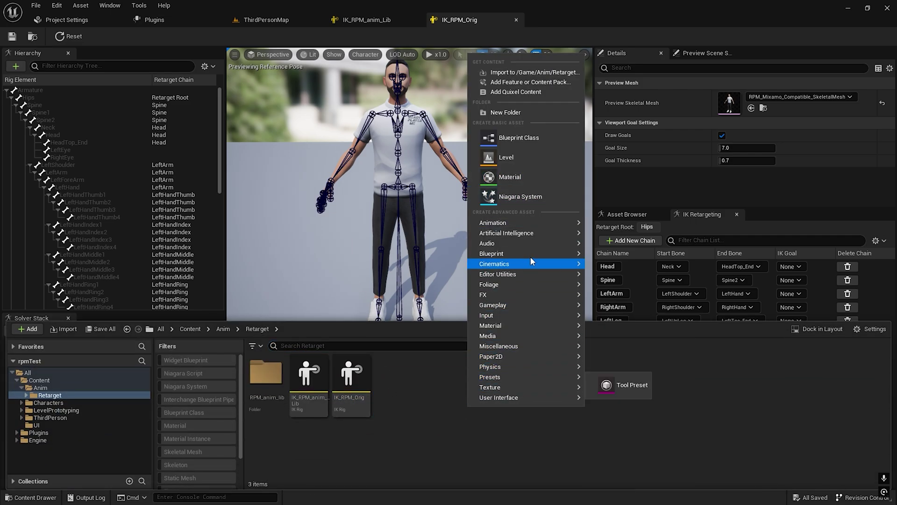
mouse_move(532, 223)
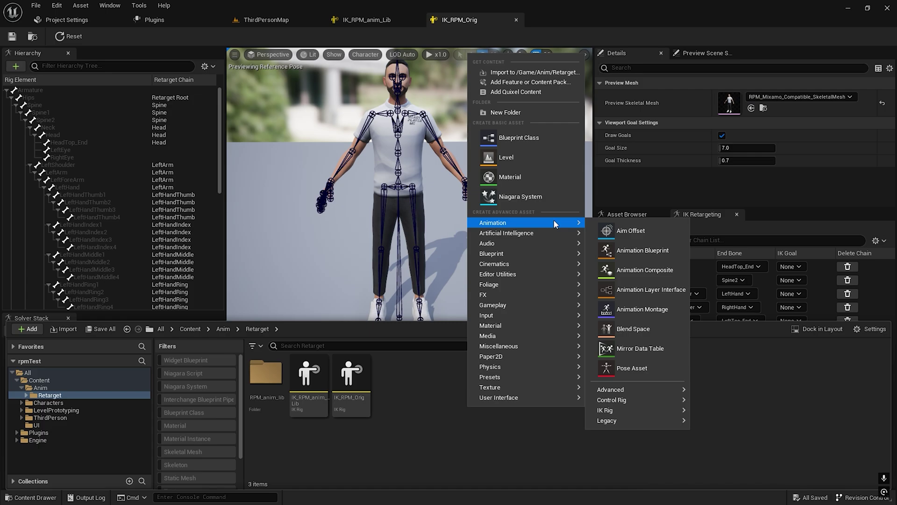
mouse_move(626, 410)
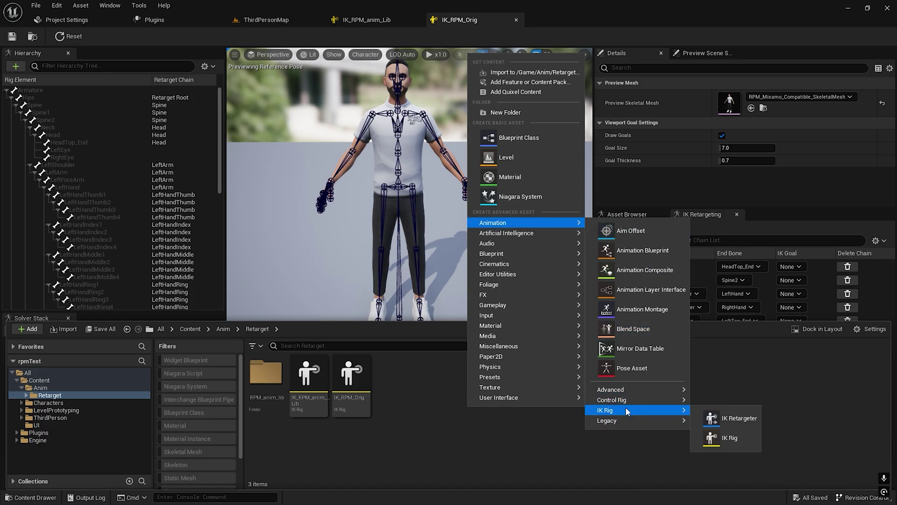
left_click(740, 412)
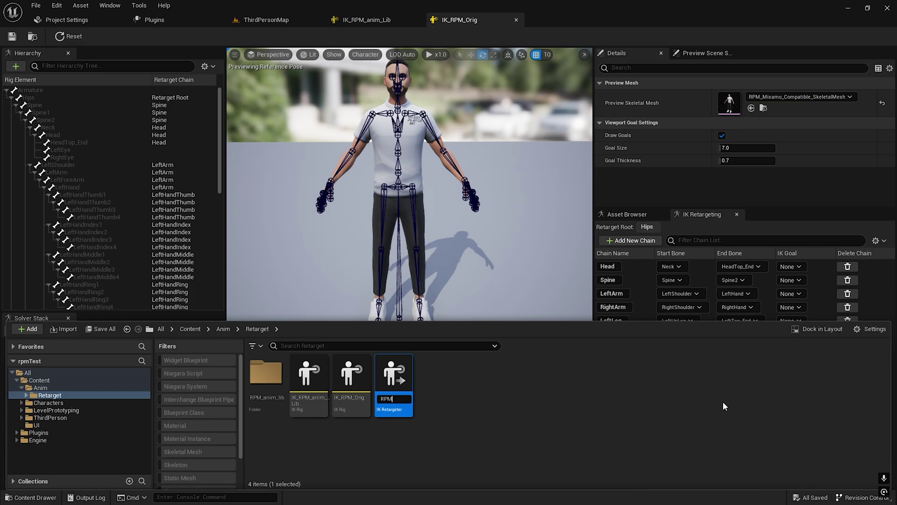
key("BackSpace")
key("BackSpace")
key("BackSpace")
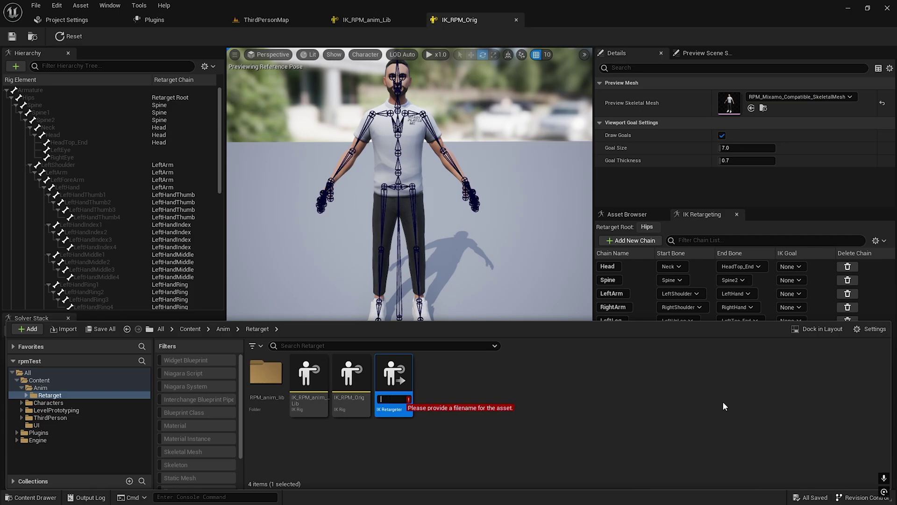
type("rpm")
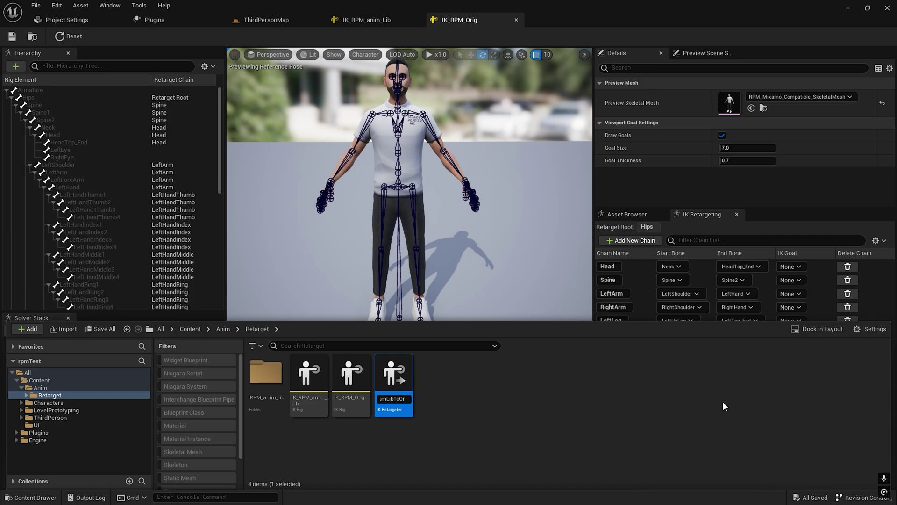
key("Return")
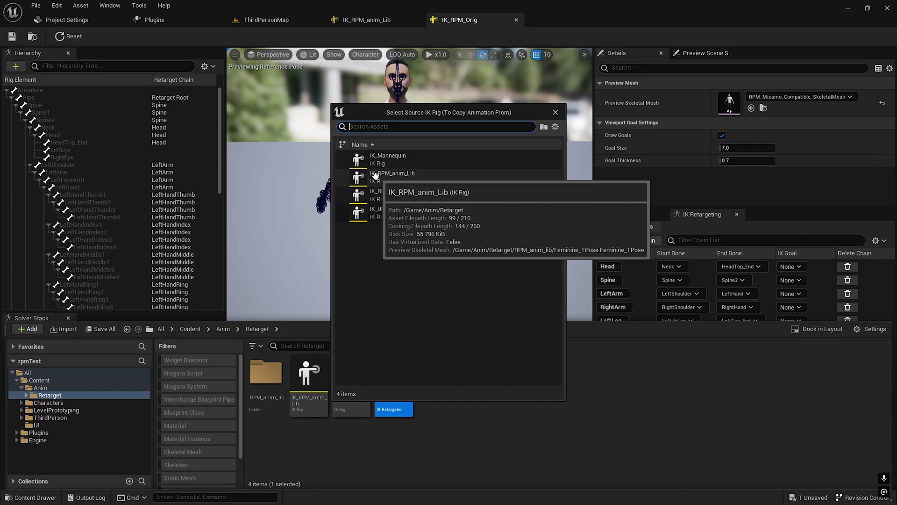
Step: Assign IK_RPM_anim_Lib as the retargeter's source rig and IK_RPM_Orig as its target, and review the chain mapping
left_click(389, 176)
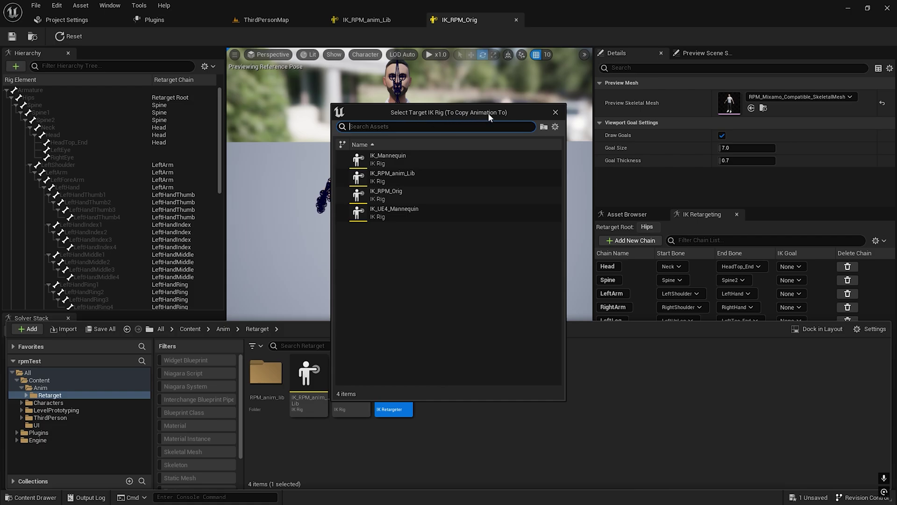
left_click(405, 194)
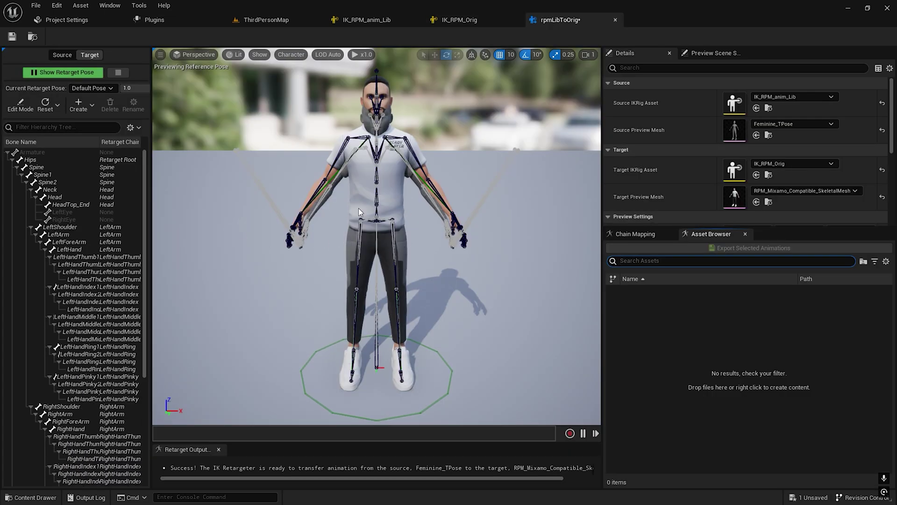
left_click(635, 234)
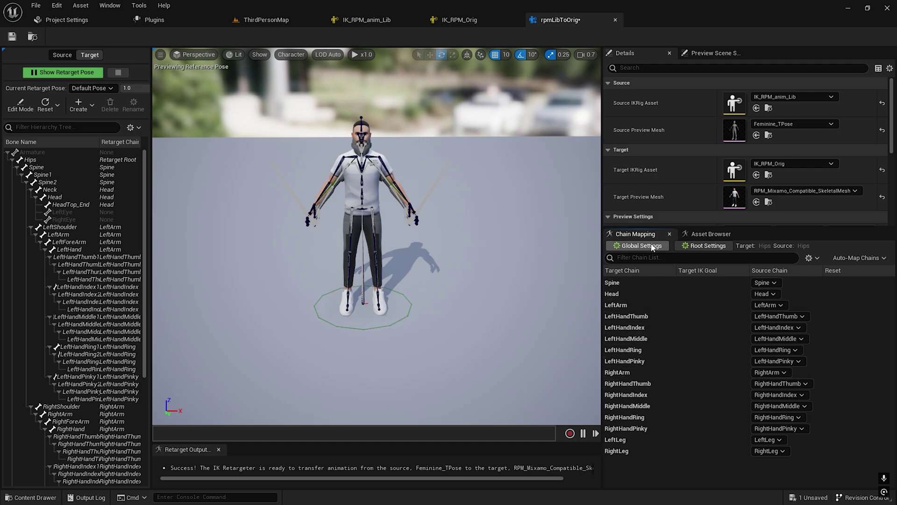
left_click(707, 233)
Step: Offset the target preview mesh by about -130 in X to separate it from the source mesh, and recheck the chain mapping
scroll(673, 115, "down", 3)
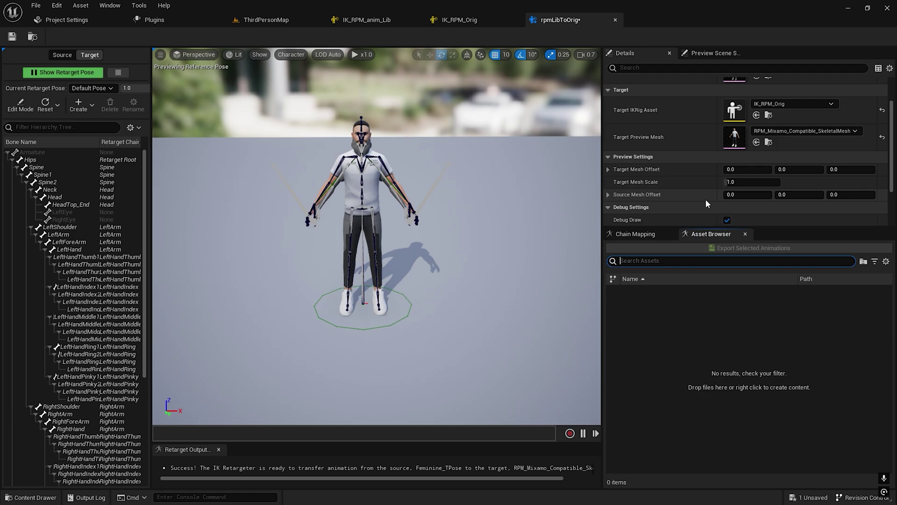
left_click_drag(743, 169, 715, 186)
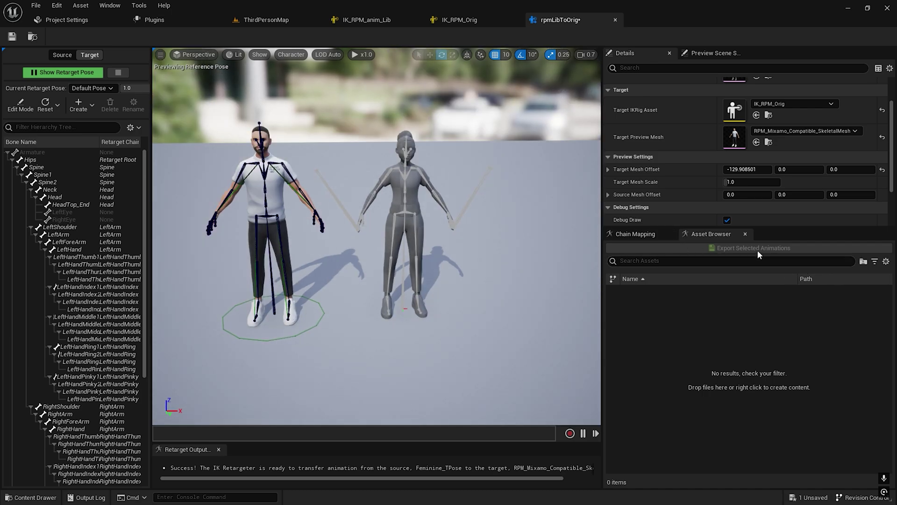
left_click(636, 233)
left_click(711, 233)
left_click(638, 234)
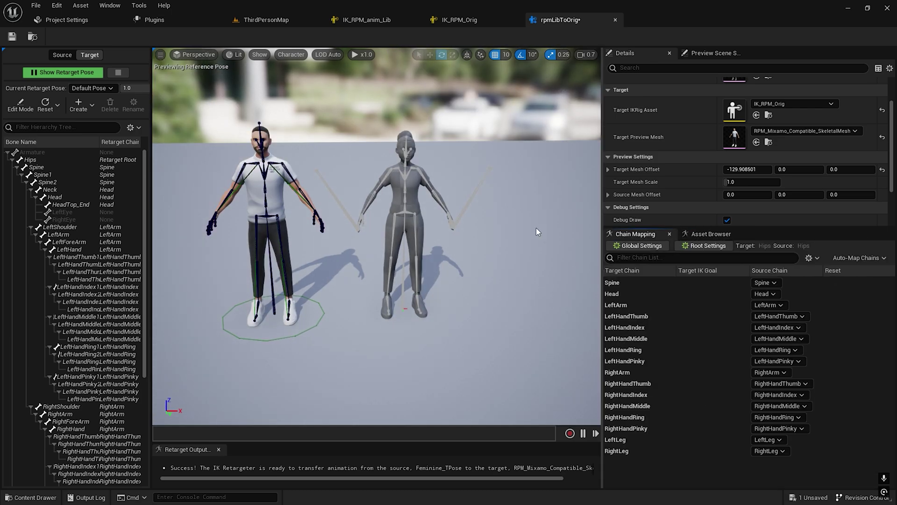
Step: Show the Anim folder's assets and bring up the feminine dance FBX folder in File Explorer
key("ctrl+space")
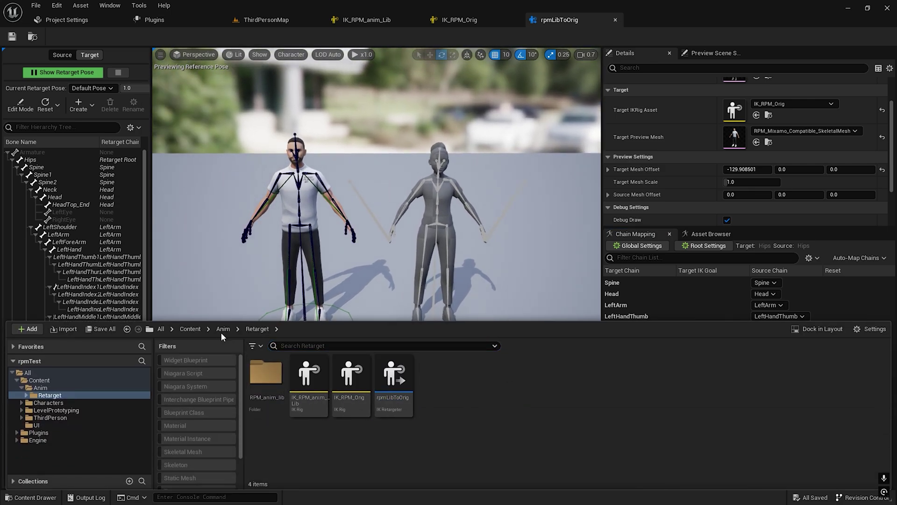
left_click(223, 329)
key("alt+Tab")
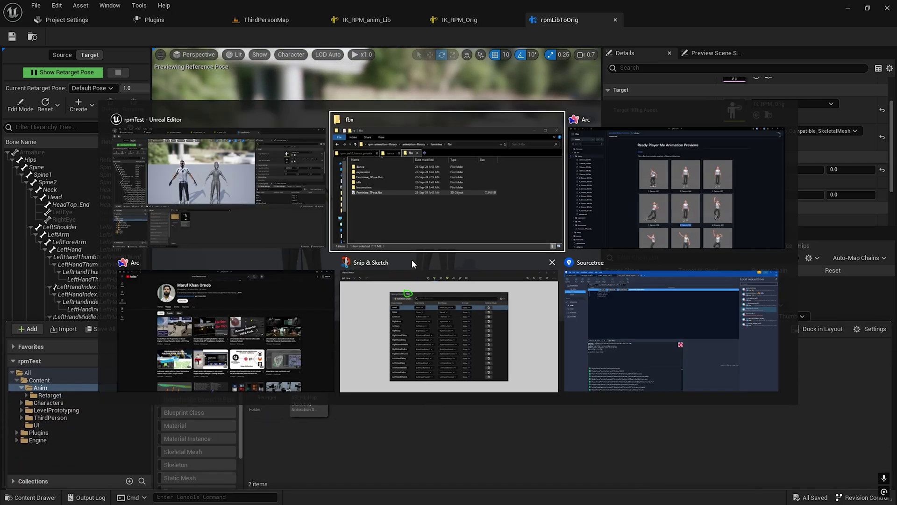
left_click(422, 226)
left_click(355, 119)
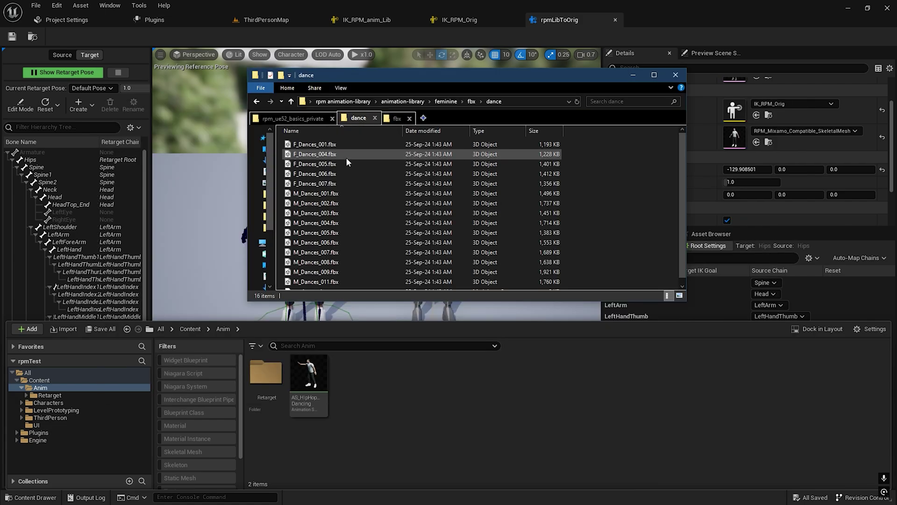
Step: Switch to the browser and look up F_Dances_007 among the Ready Player Me dance animation previews on GitHub
key("alt+Tab")
left_click(649, 222)
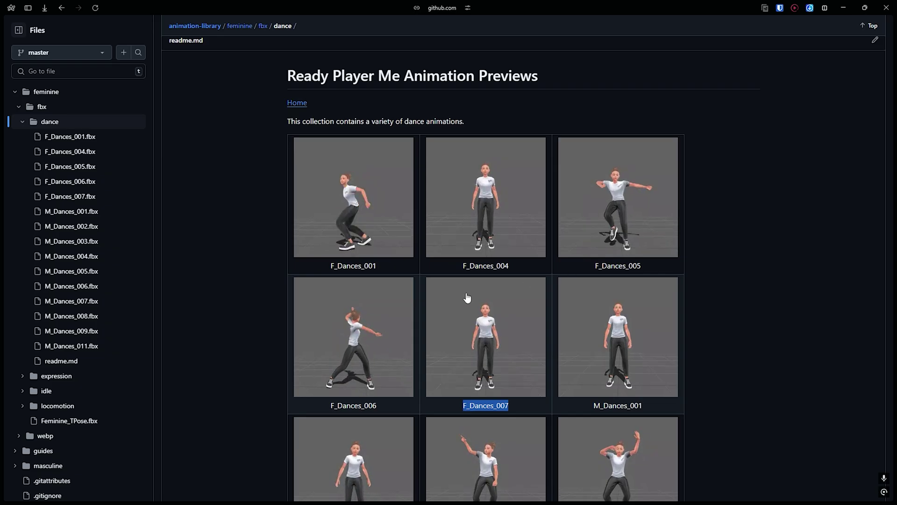
mouse_move(3, 351)
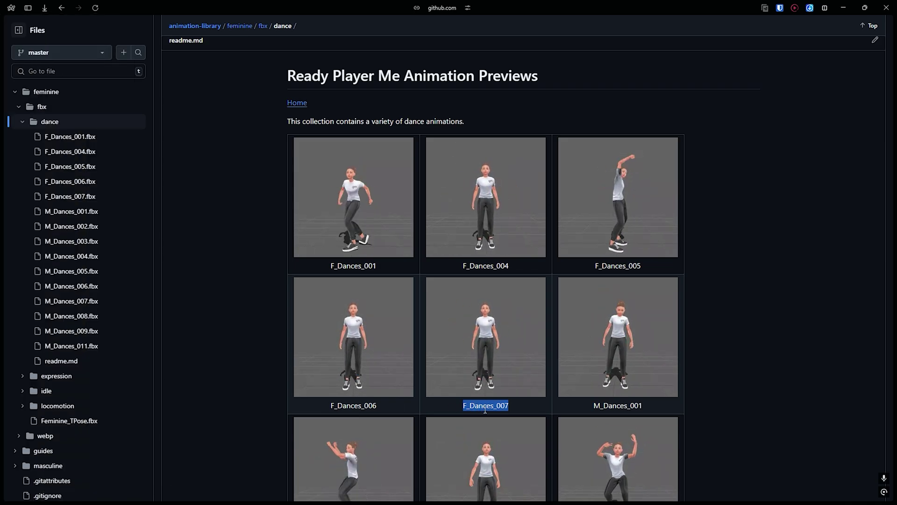
Step: Bring M_Dances_007.fbx from the feminine dance folder in File Explorer into the Anim folder of the rpmTest project in Unreal Editor
key("alt+Tab")
left_click(337, 254)
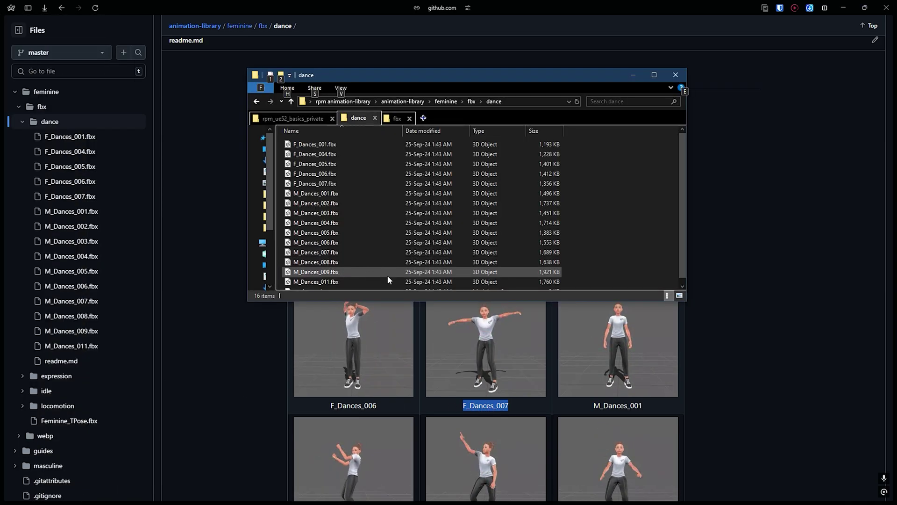
key("alt+Tab")
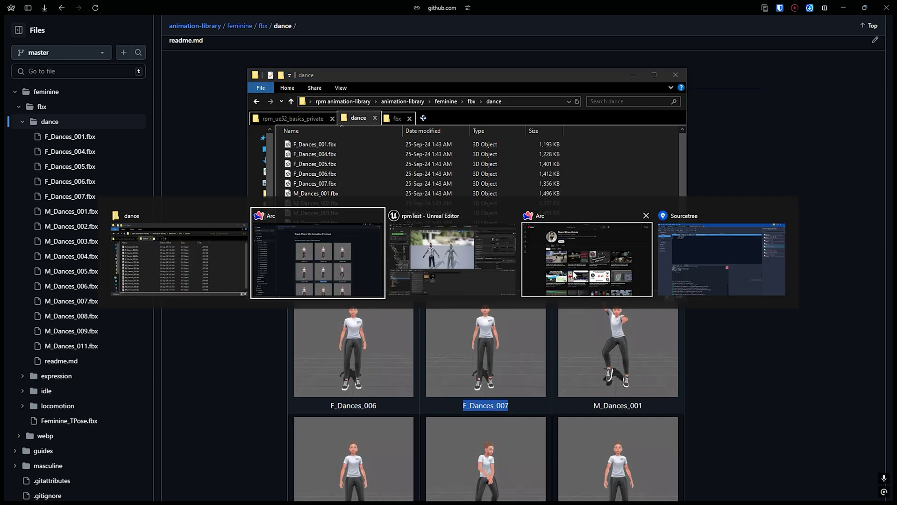
left_click(443, 269)
key("alt+Tab")
left_click(323, 252)
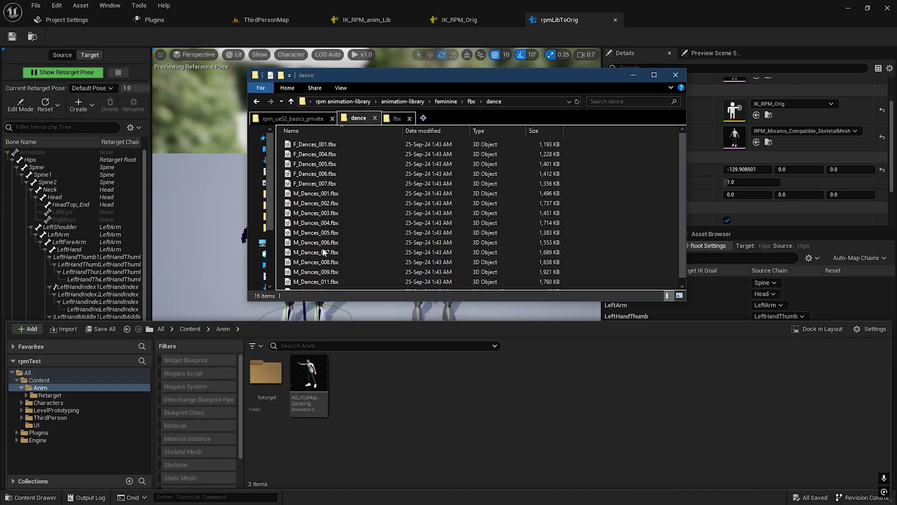
left_click(333, 255)
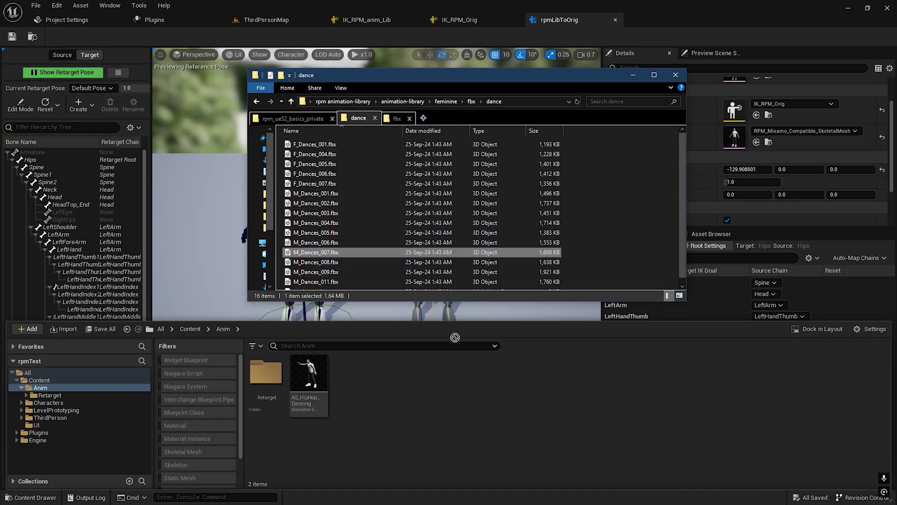
left_click_drag(455, 337, 433, 388)
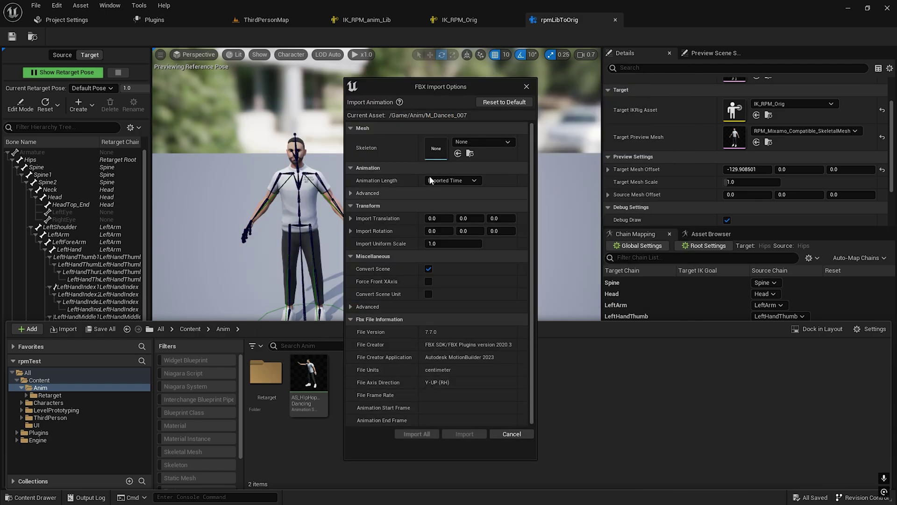
Step: Assign Feminine_TPose_Skeleton as the skeleton for the M_Dances_007 animation and import all
left_click(476, 142)
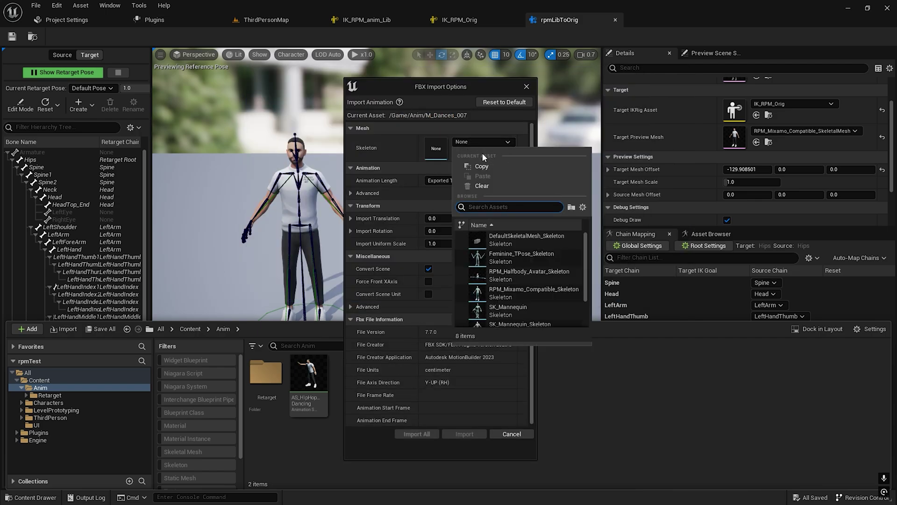
type("t")
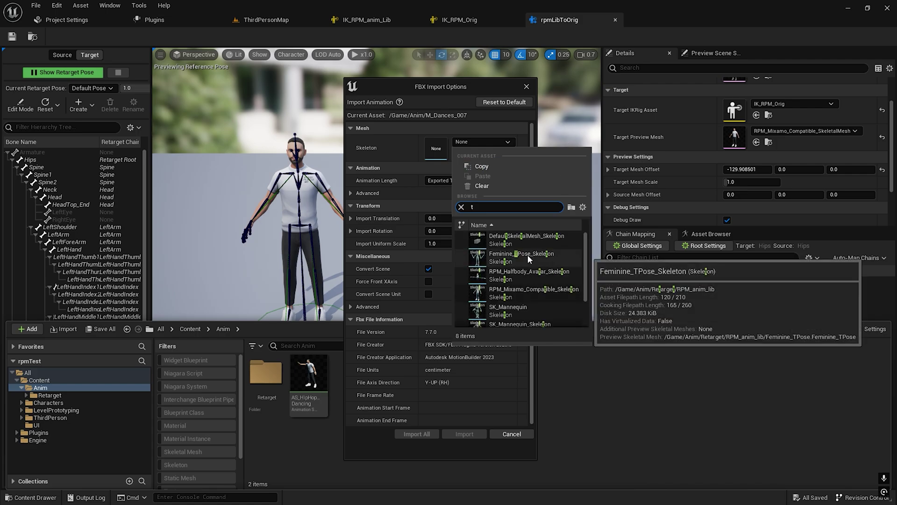
left_click(528, 255)
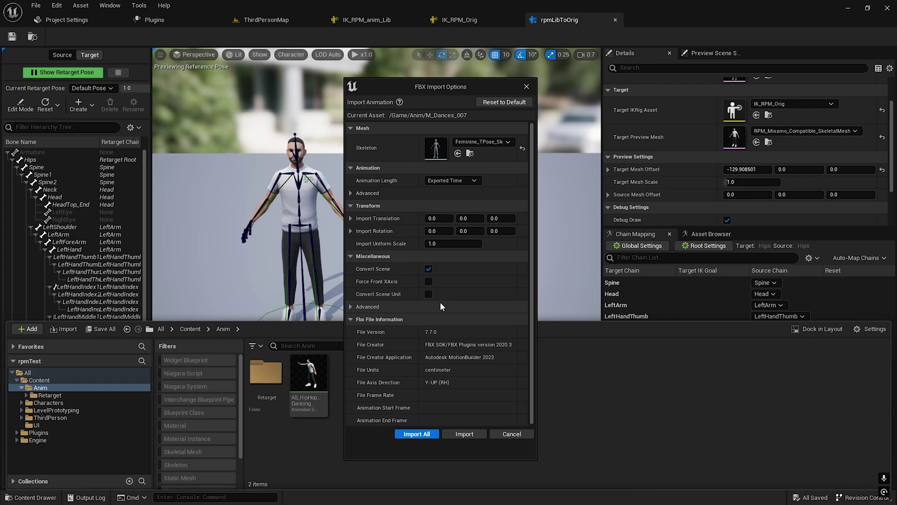
left_click(415, 433)
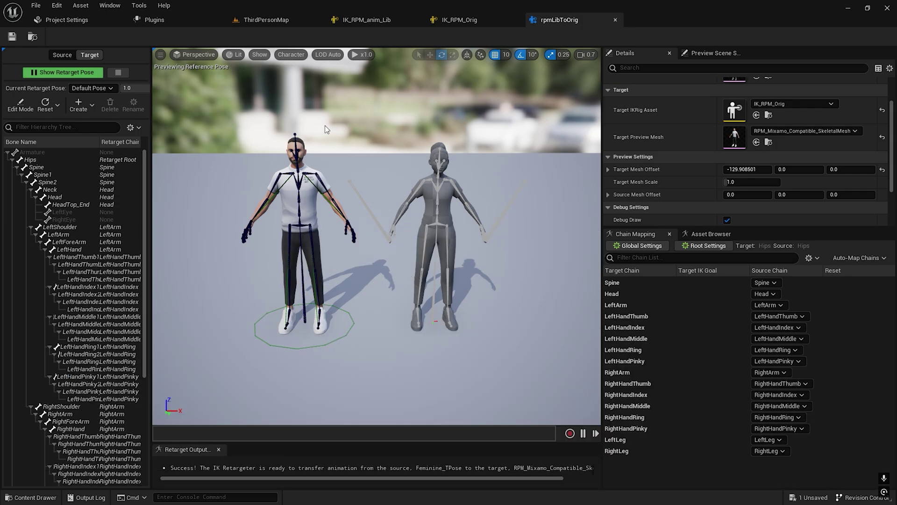
Step: Open the imported M_Dances_007 animation and set its viewport bone drawing to Selected Only
left_click(109, 5)
key("ctrl+space")
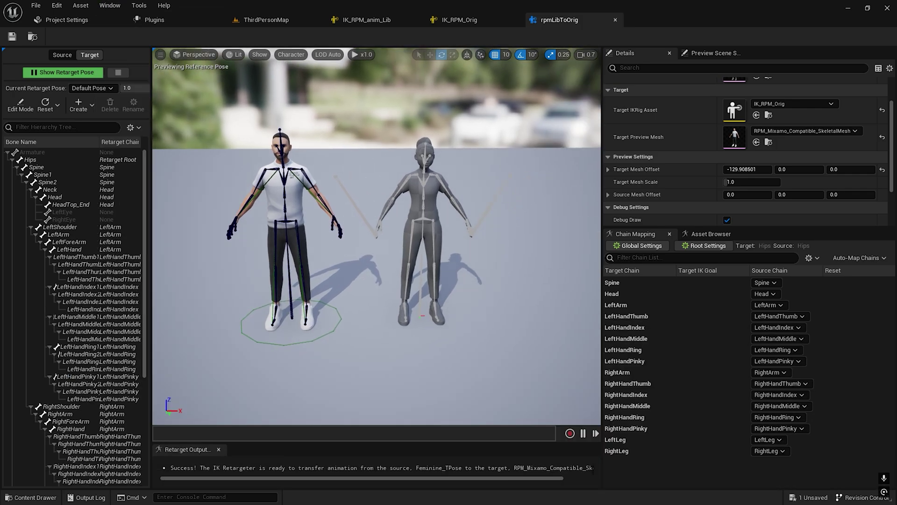
double_click(354, 385)
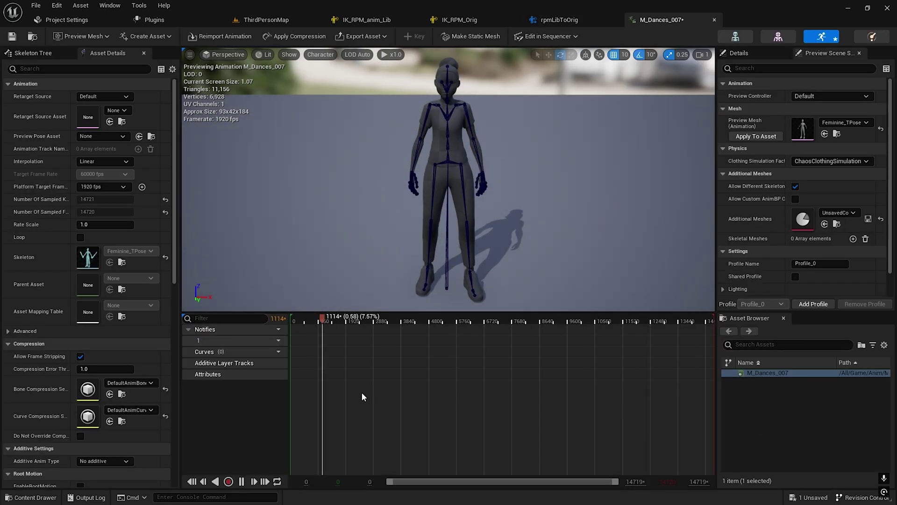
left_click(321, 54)
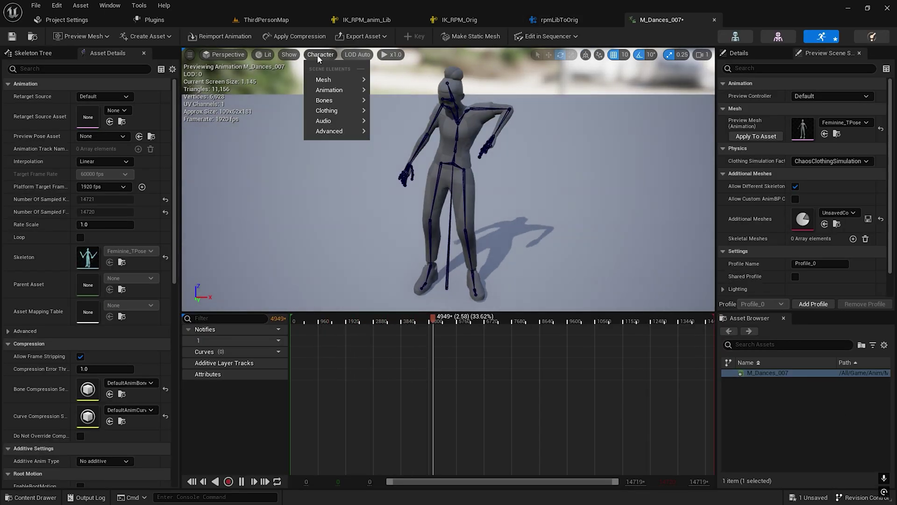
mouse_move(338, 118)
mouse_move(334, 100)
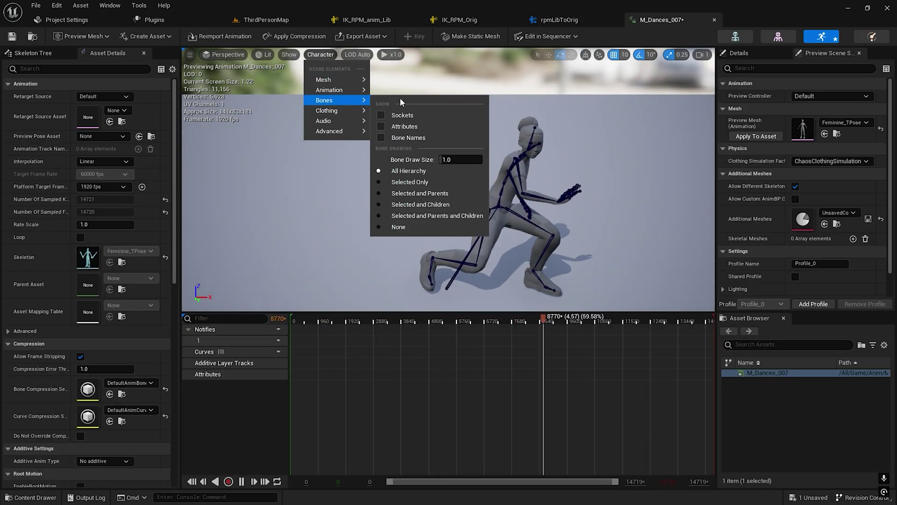
left_click(398, 185)
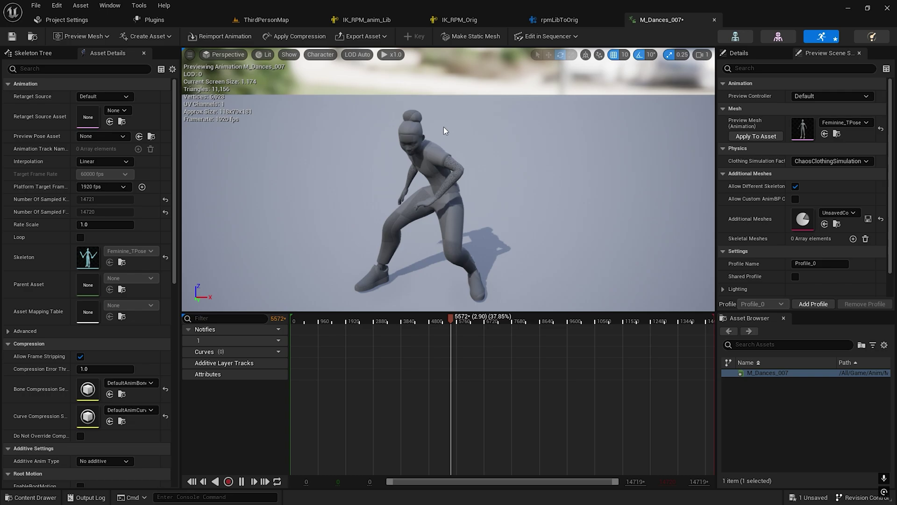
Step: Close the M_Dances_007 editor and preview that dance on the source and target meshes in the rpmLibToOrig retargeter
left_click(558, 20)
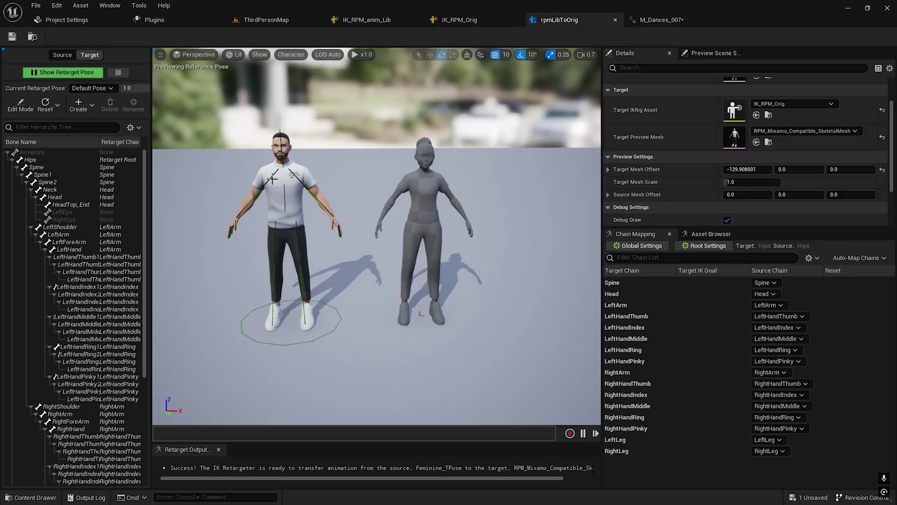
right_click_drag(420, 212, 462, 210)
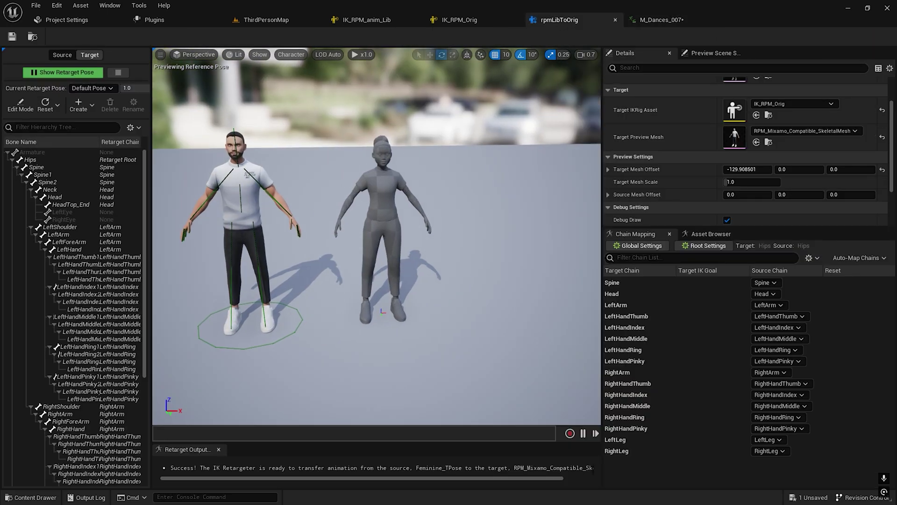
left_click(710, 233)
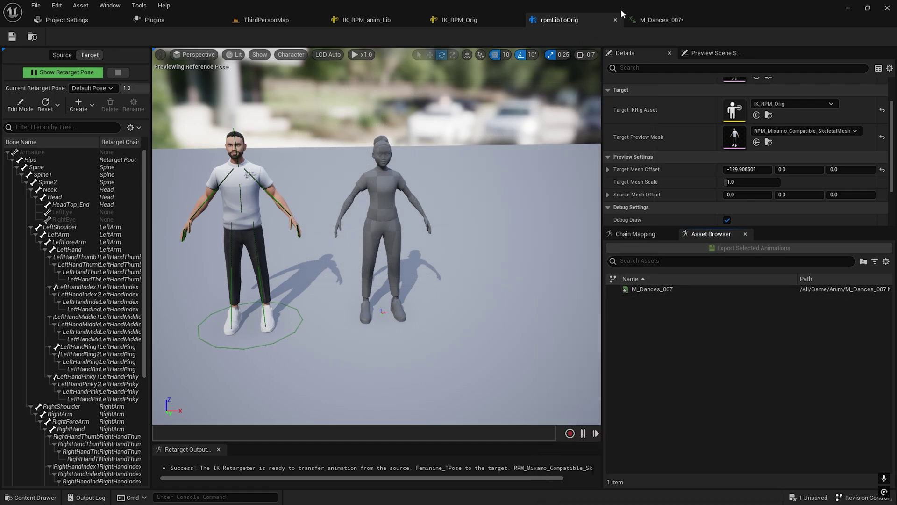
double_click(647, 286)
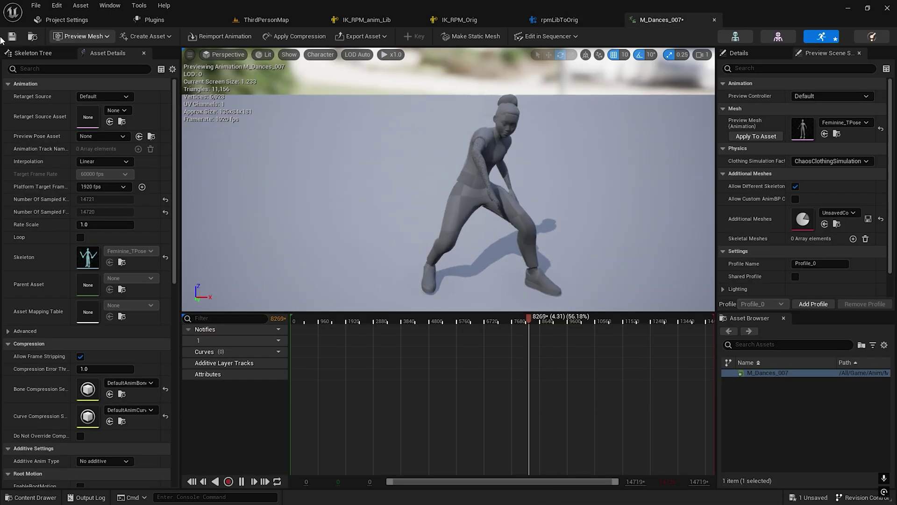
left_click(714, 19)
left_click(657, 290)
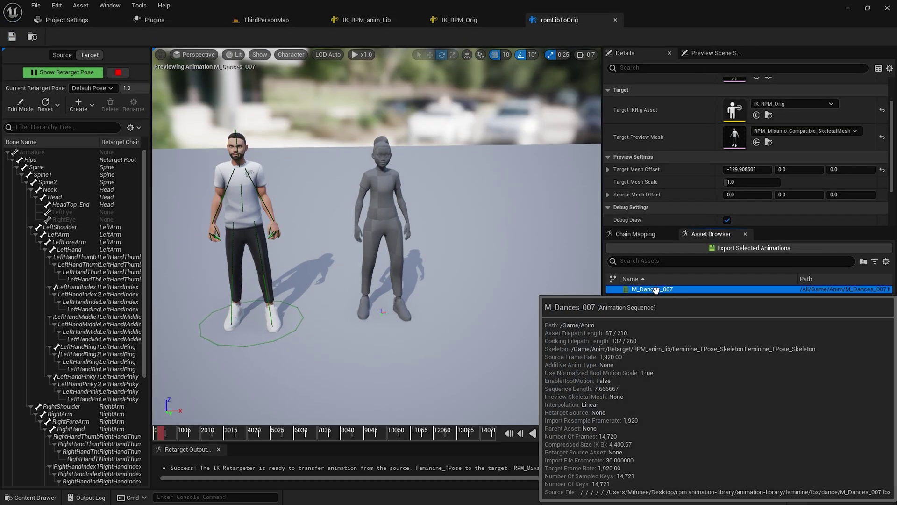
right_click_drag(422, 147, 411, 129)
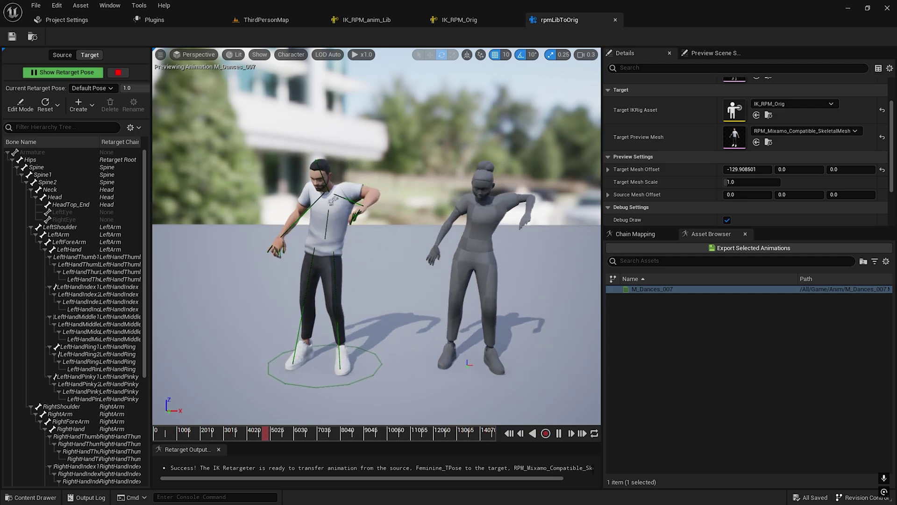
mouse_move(411, 129)
right_mouse_down()
mouse_move(430, 130)
mouse_move(406, 139)
right_mouse_up()
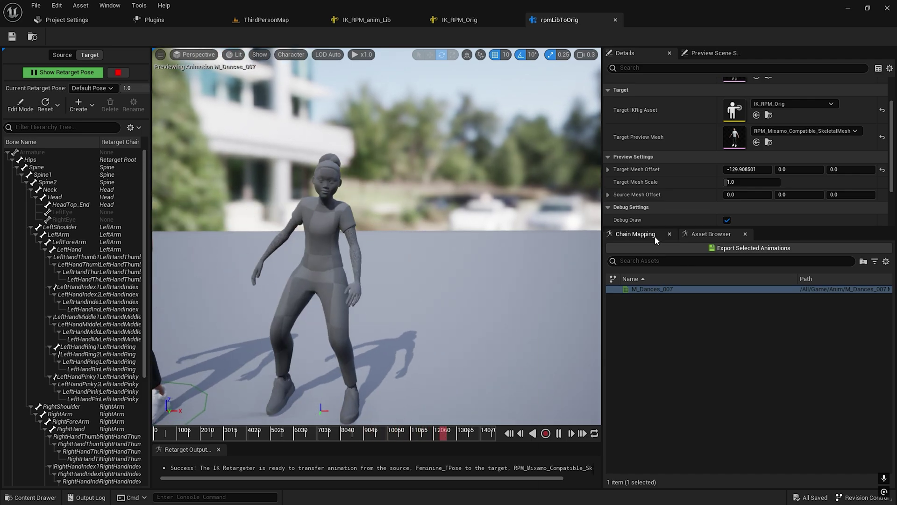
Step: Show the retargeter's chain mapping again and stop the dance preview so both meshes return to the reference pose
left_click(655, 237)
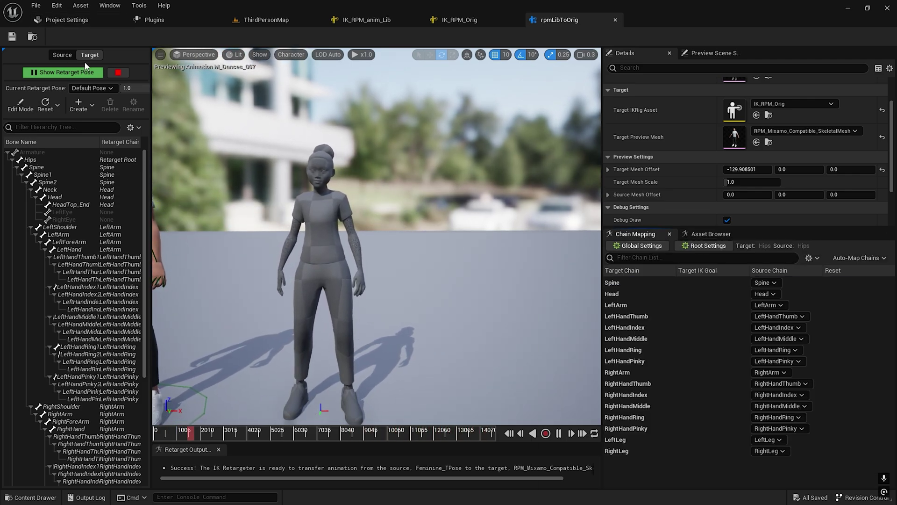
left_click(118, 73)
mouse_move(391, 186)
right_mouse_down()
mouse_move(383, 188)
mouse_move(391, 187)
right_mouse_up()
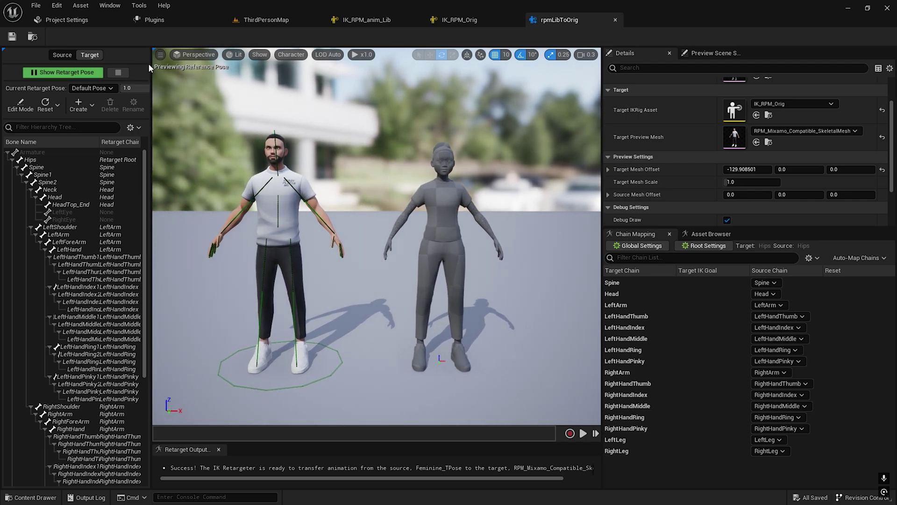
Step: Duplicate and retarget M_Dances_007 into /Game using the rpmLibToOrig retargeter, and open the retargeted copy for playback
key("ctrl+space")
right_click(350, 381)
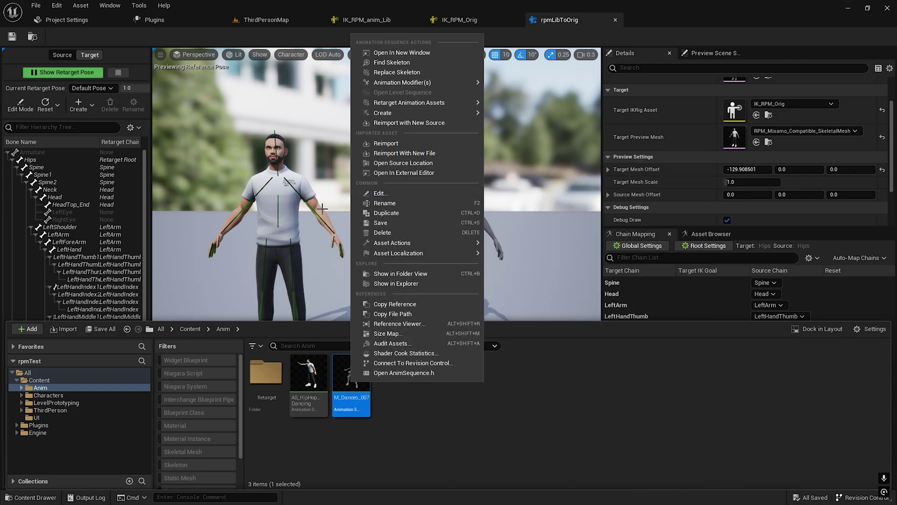
mouse_move(413, 104)
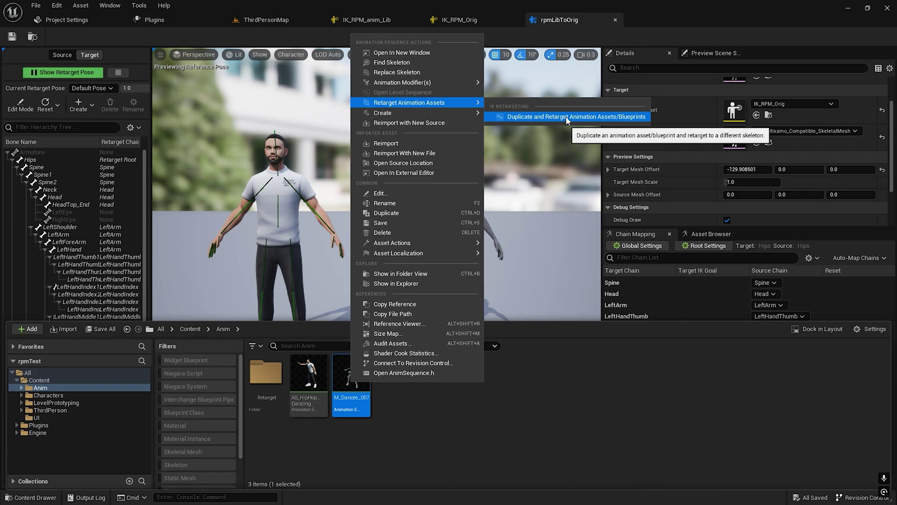
left_click(629, 117)
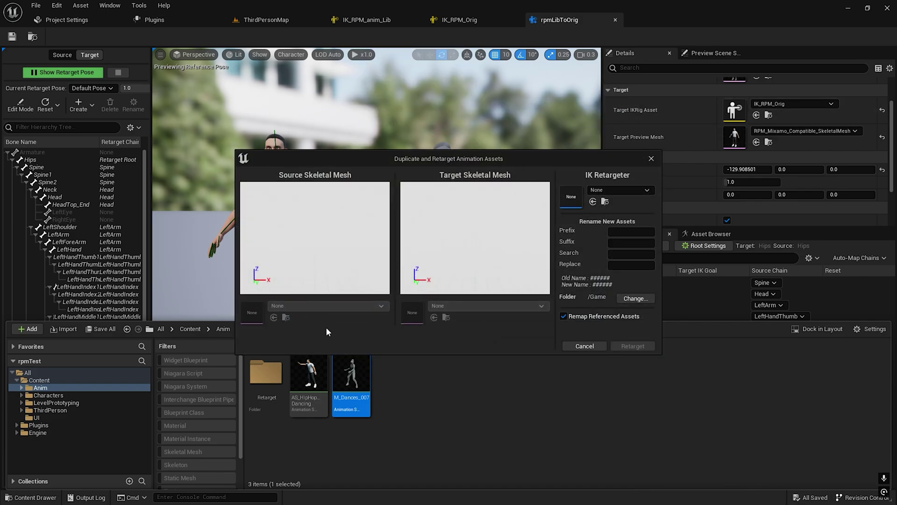
left_click(608, 191)
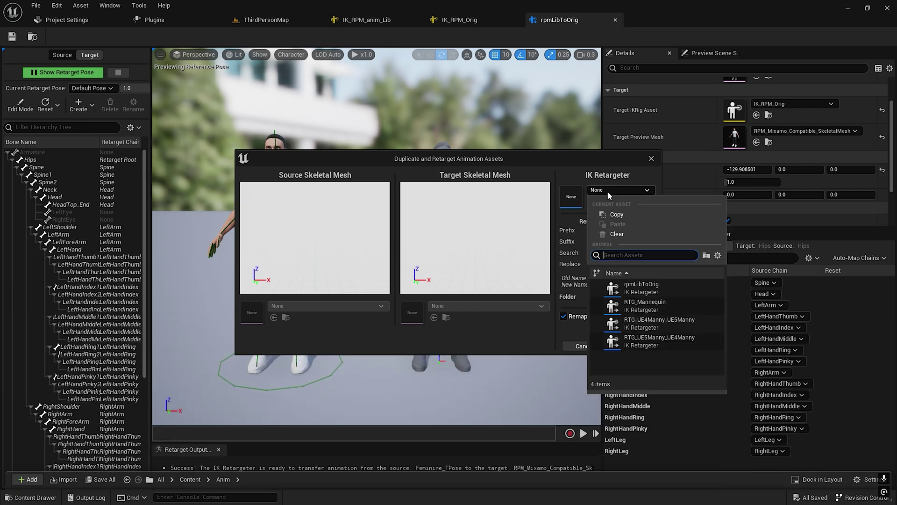
left_click(647, 286)
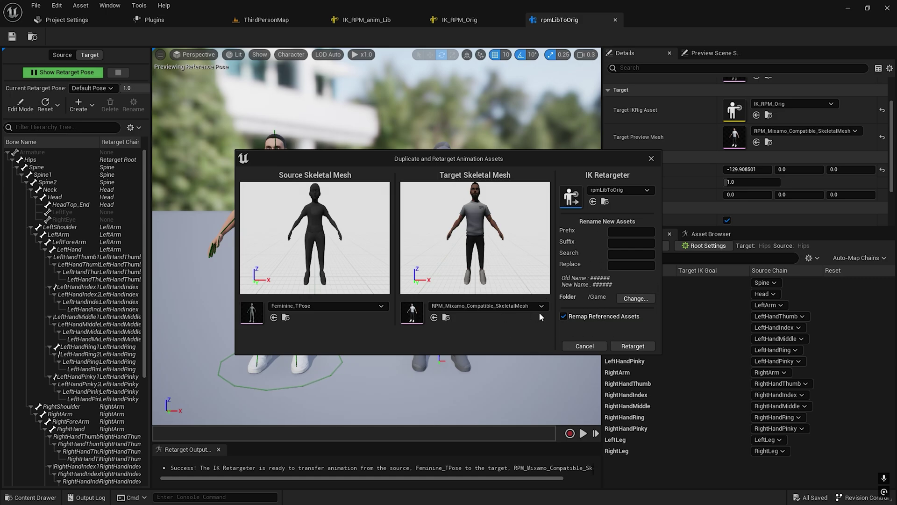
left_click(633, 347)
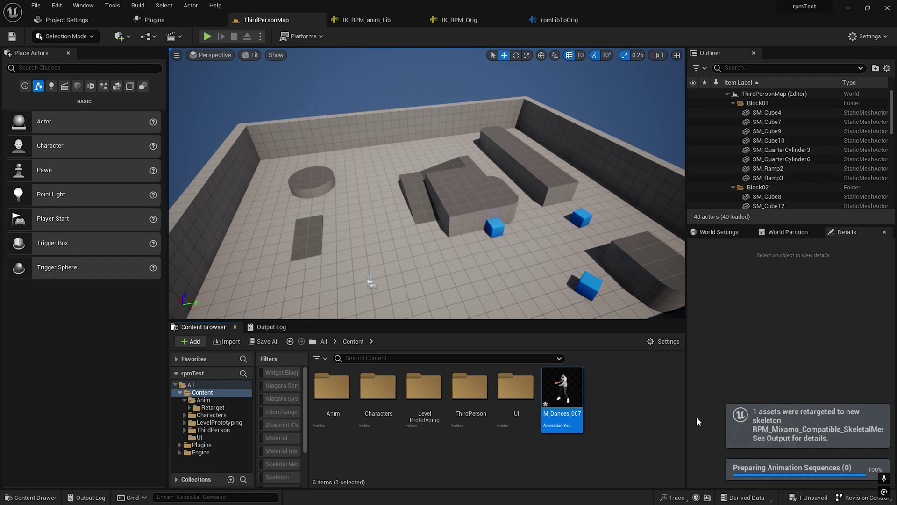
double_click(563, 397)
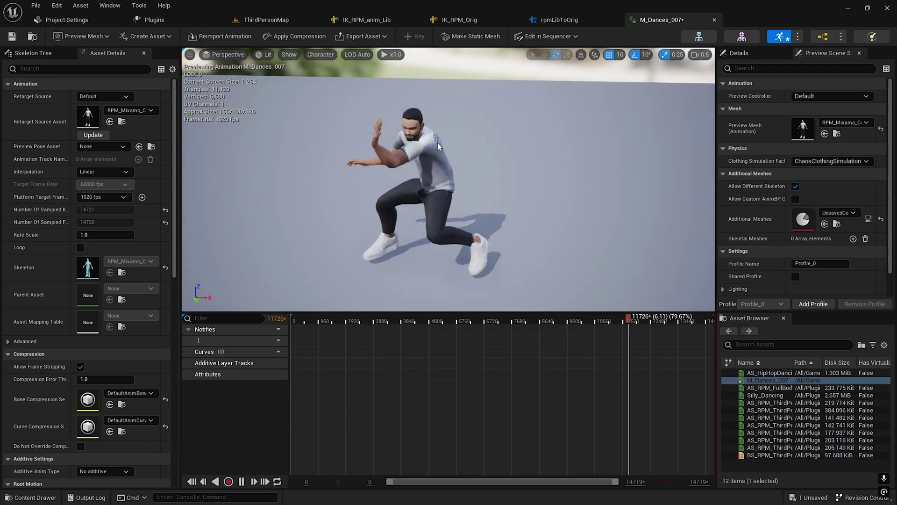
Step: Switch to the browser and examine the dance and expression animation previews and files in the Ready Player Me GitHub library
key("alt+Tab")
left_click(458, 273)
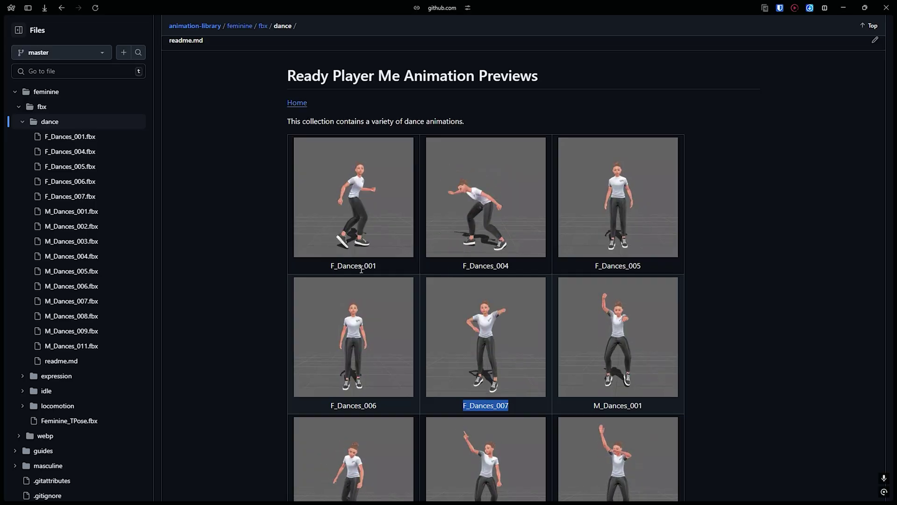
scroll(269, 229, "down", 6)
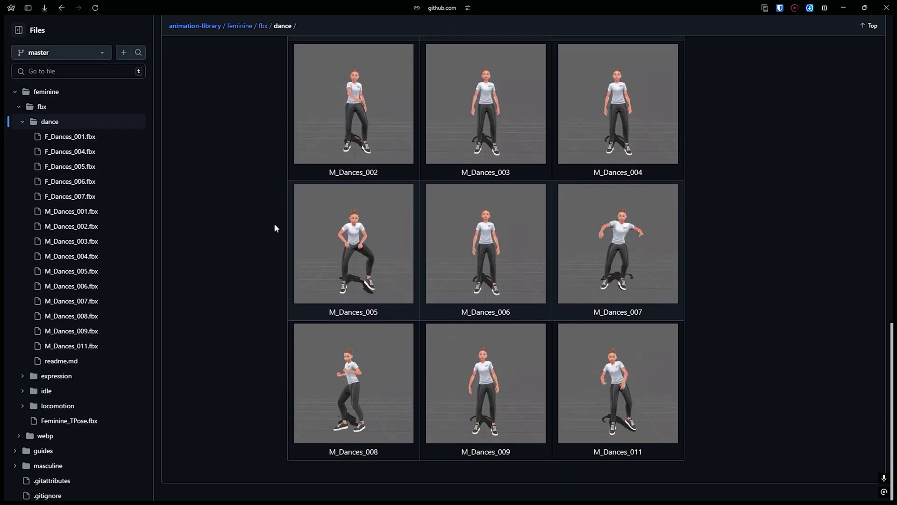
scroll(272, 227, "up", 9)
scroll(251, 237, "up", 2)
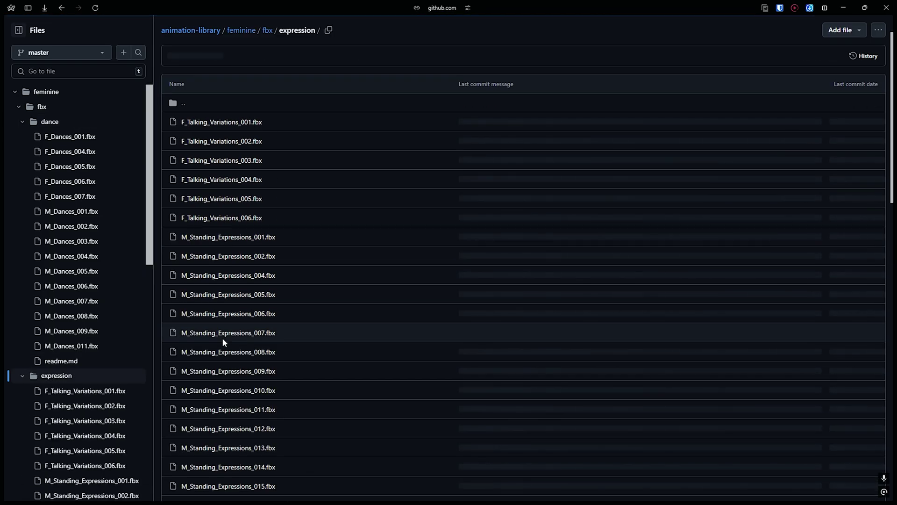
scroll(223, 337, "down", 15)
scroll(224, 340, "down", 8)
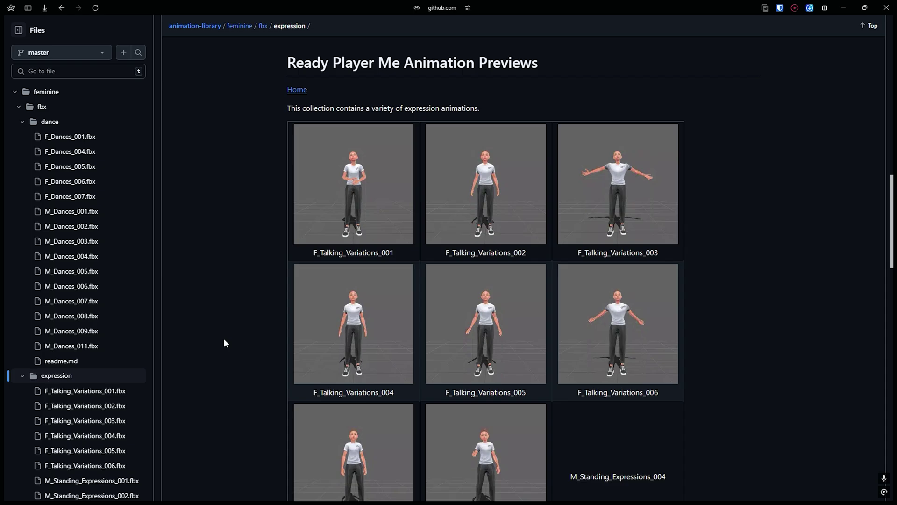
scroll(223, 343, "down", 2)
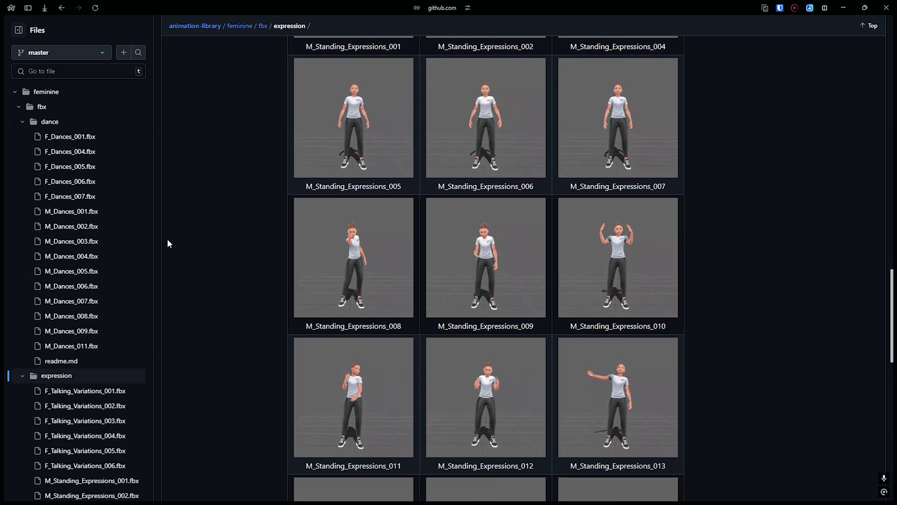
scroll(98, 344, "down", 4)
scroll(103, 344, "down", 7)
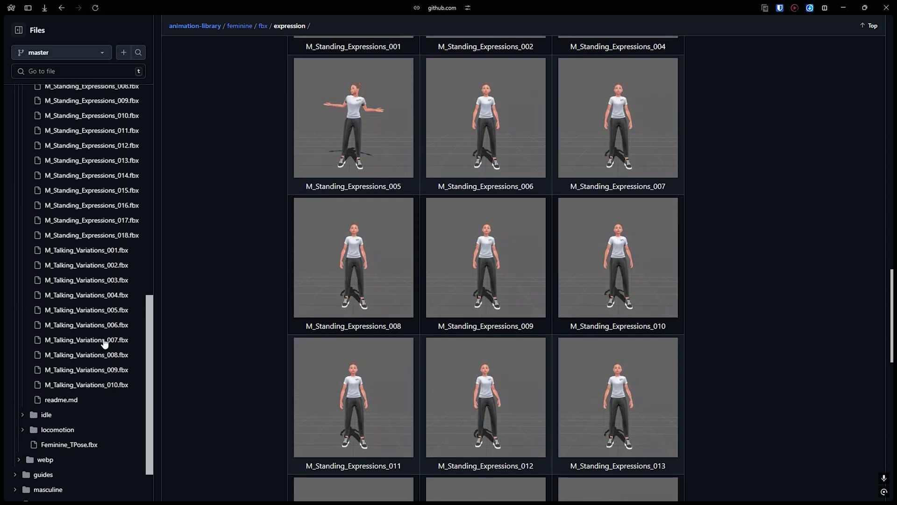
scroll(104, 343, "up", 1)
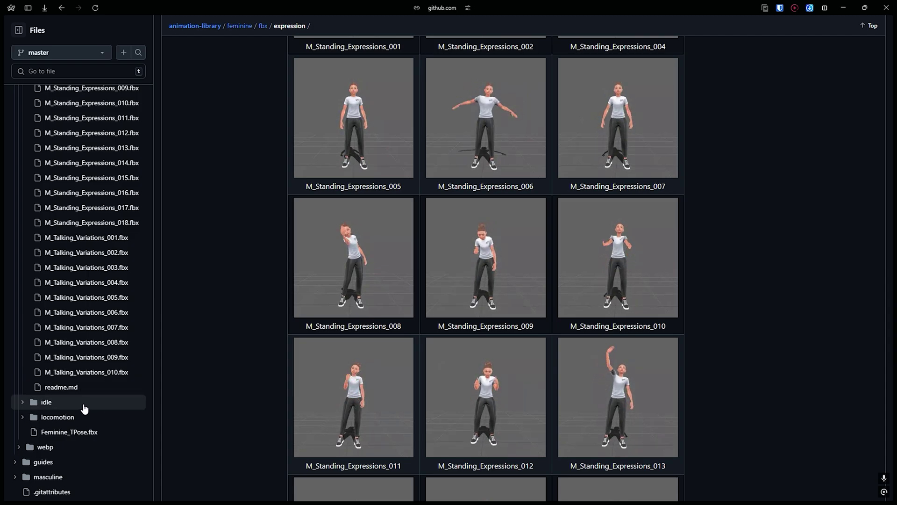
scroll(198, 359, "up", 3)
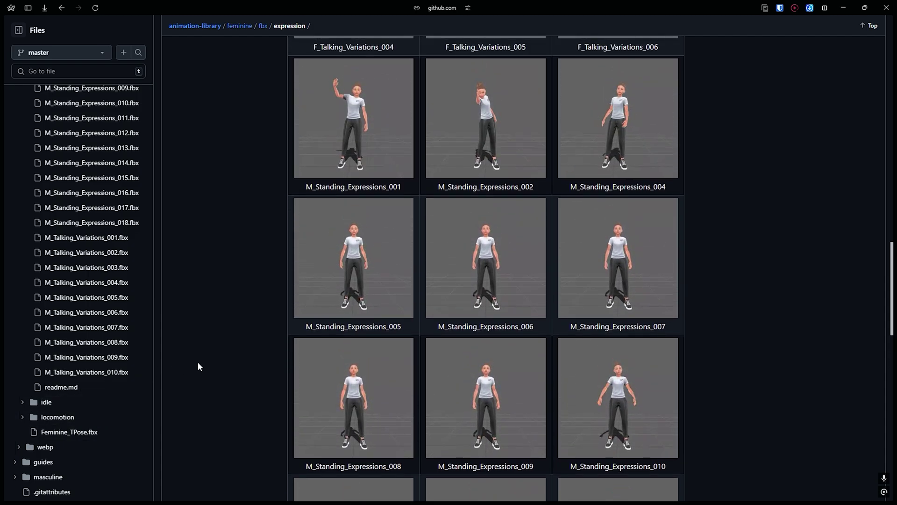